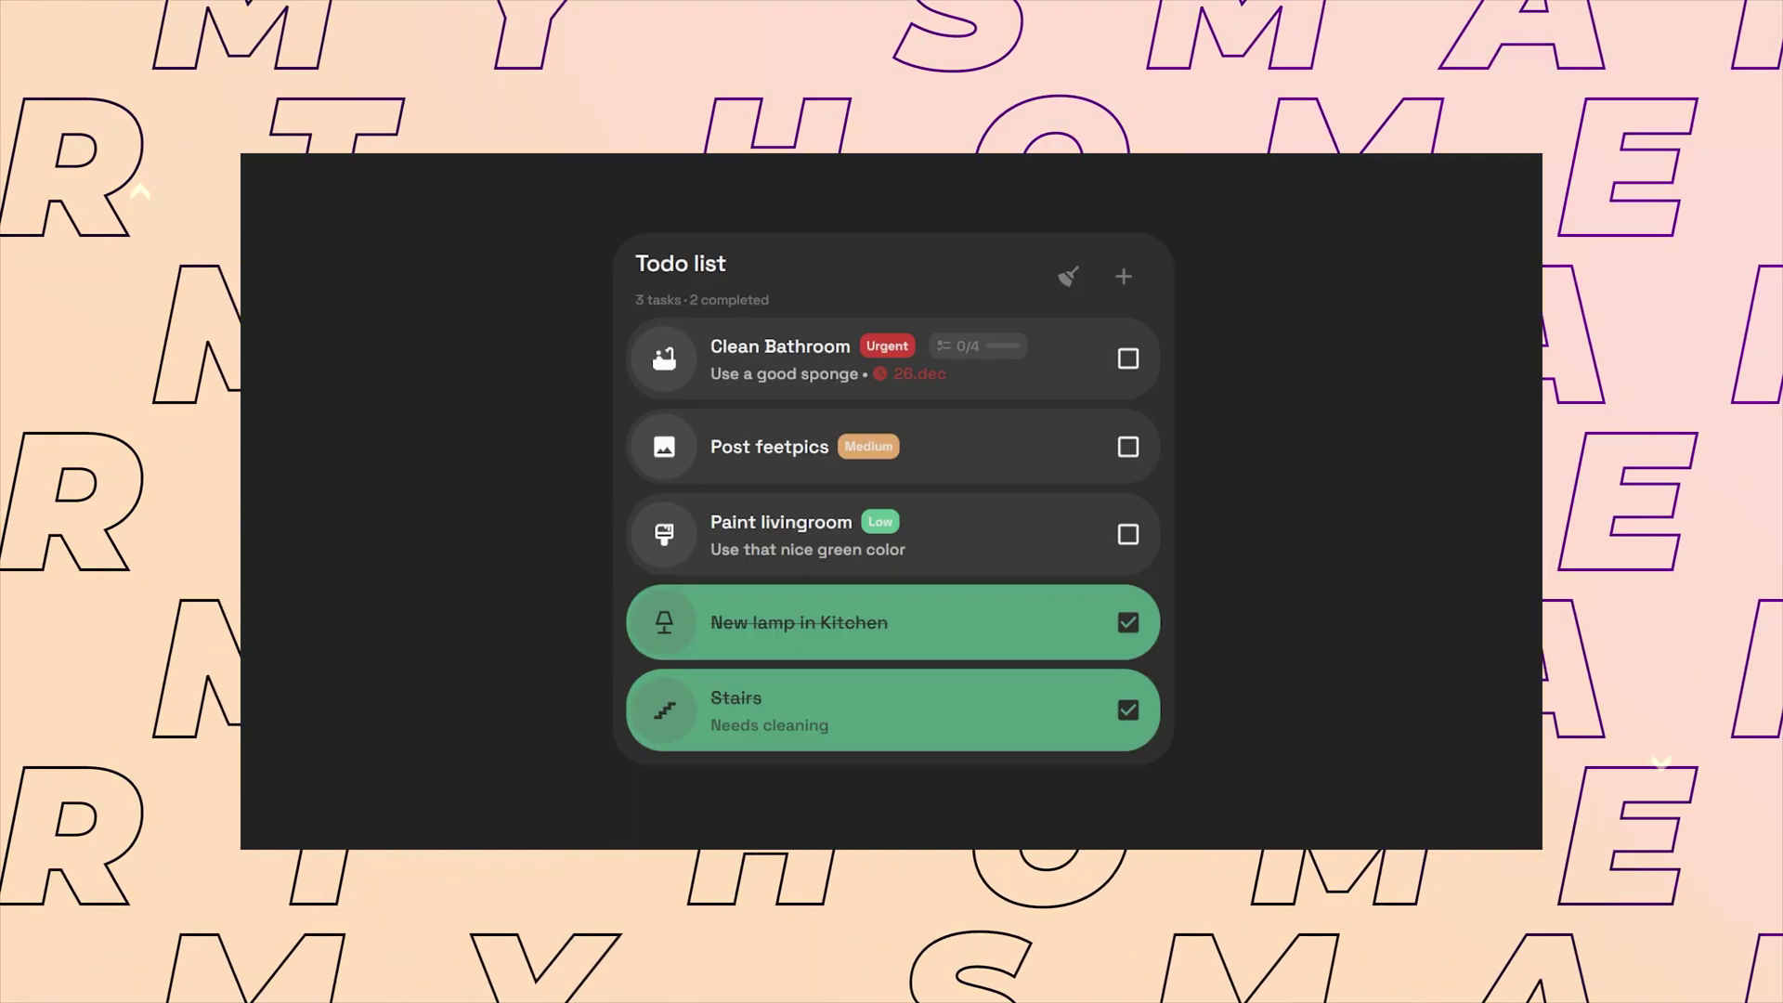
Tick Wash sink and Buy new toilet paper under Clean Bathroom, then collapse the task
{"action": "left_click", "coordinate": [824, 353]}
{"action": "left_click", "coordinate": [657, 427]}
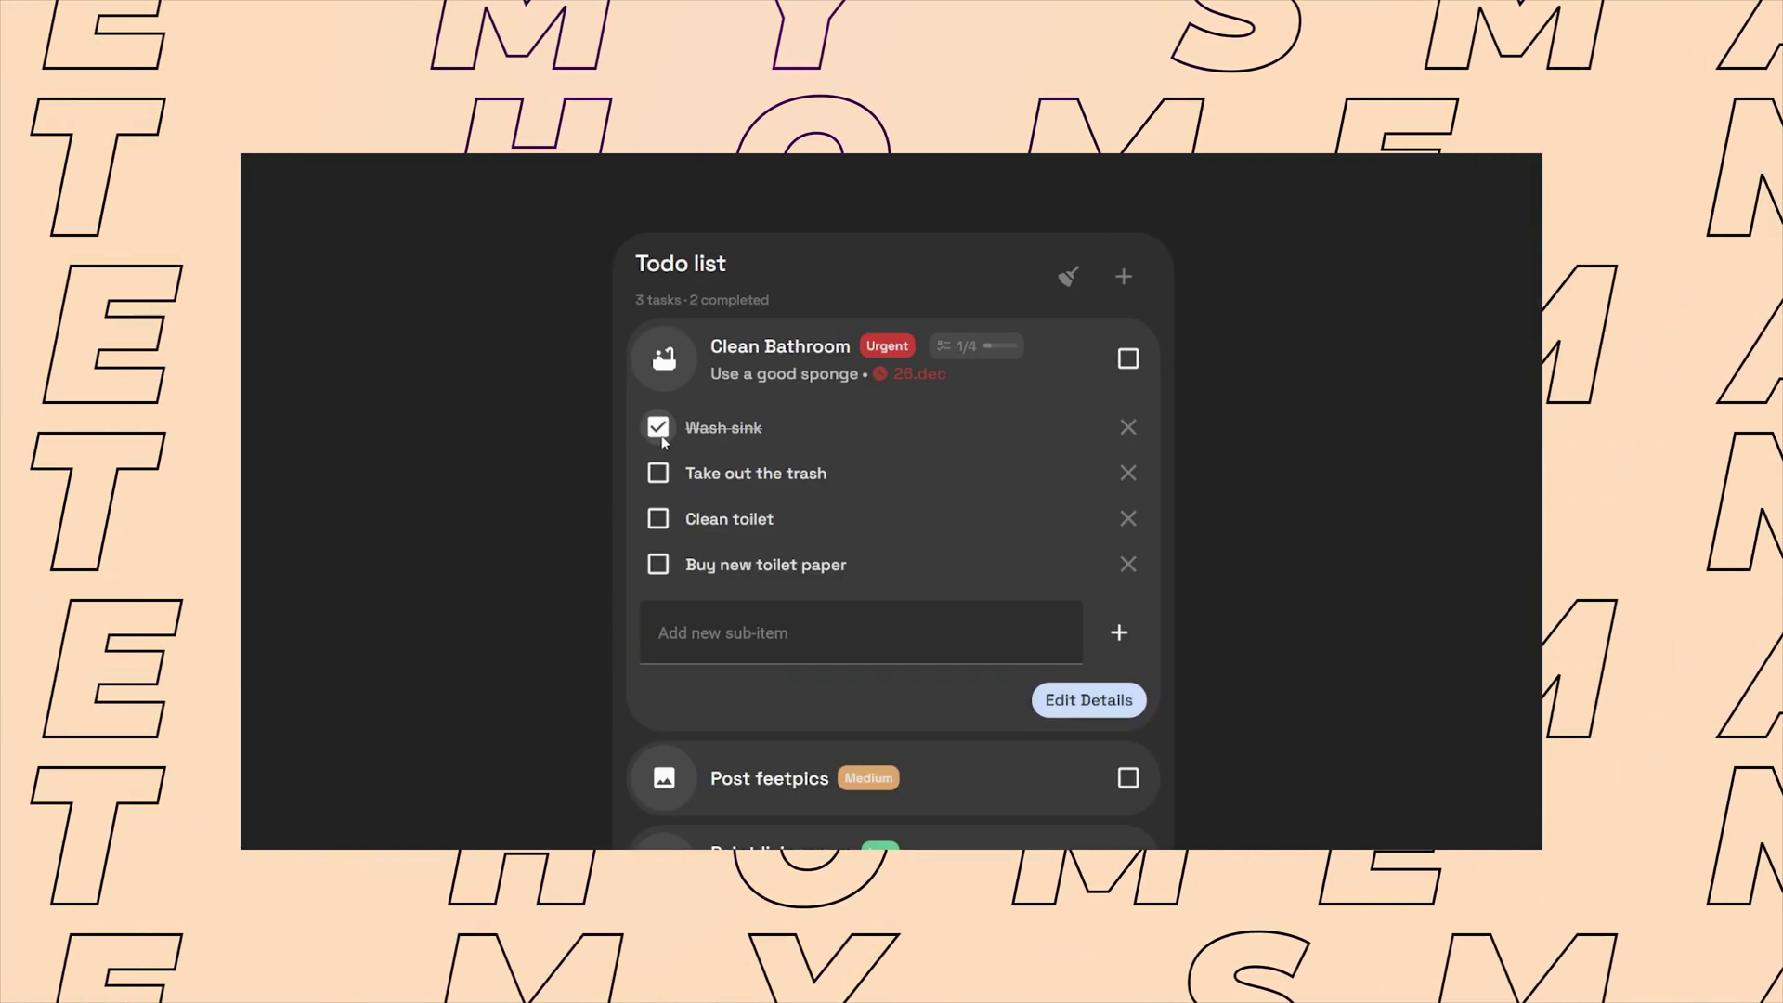
{"action": "left_click", "coordinate": [657, 565]}
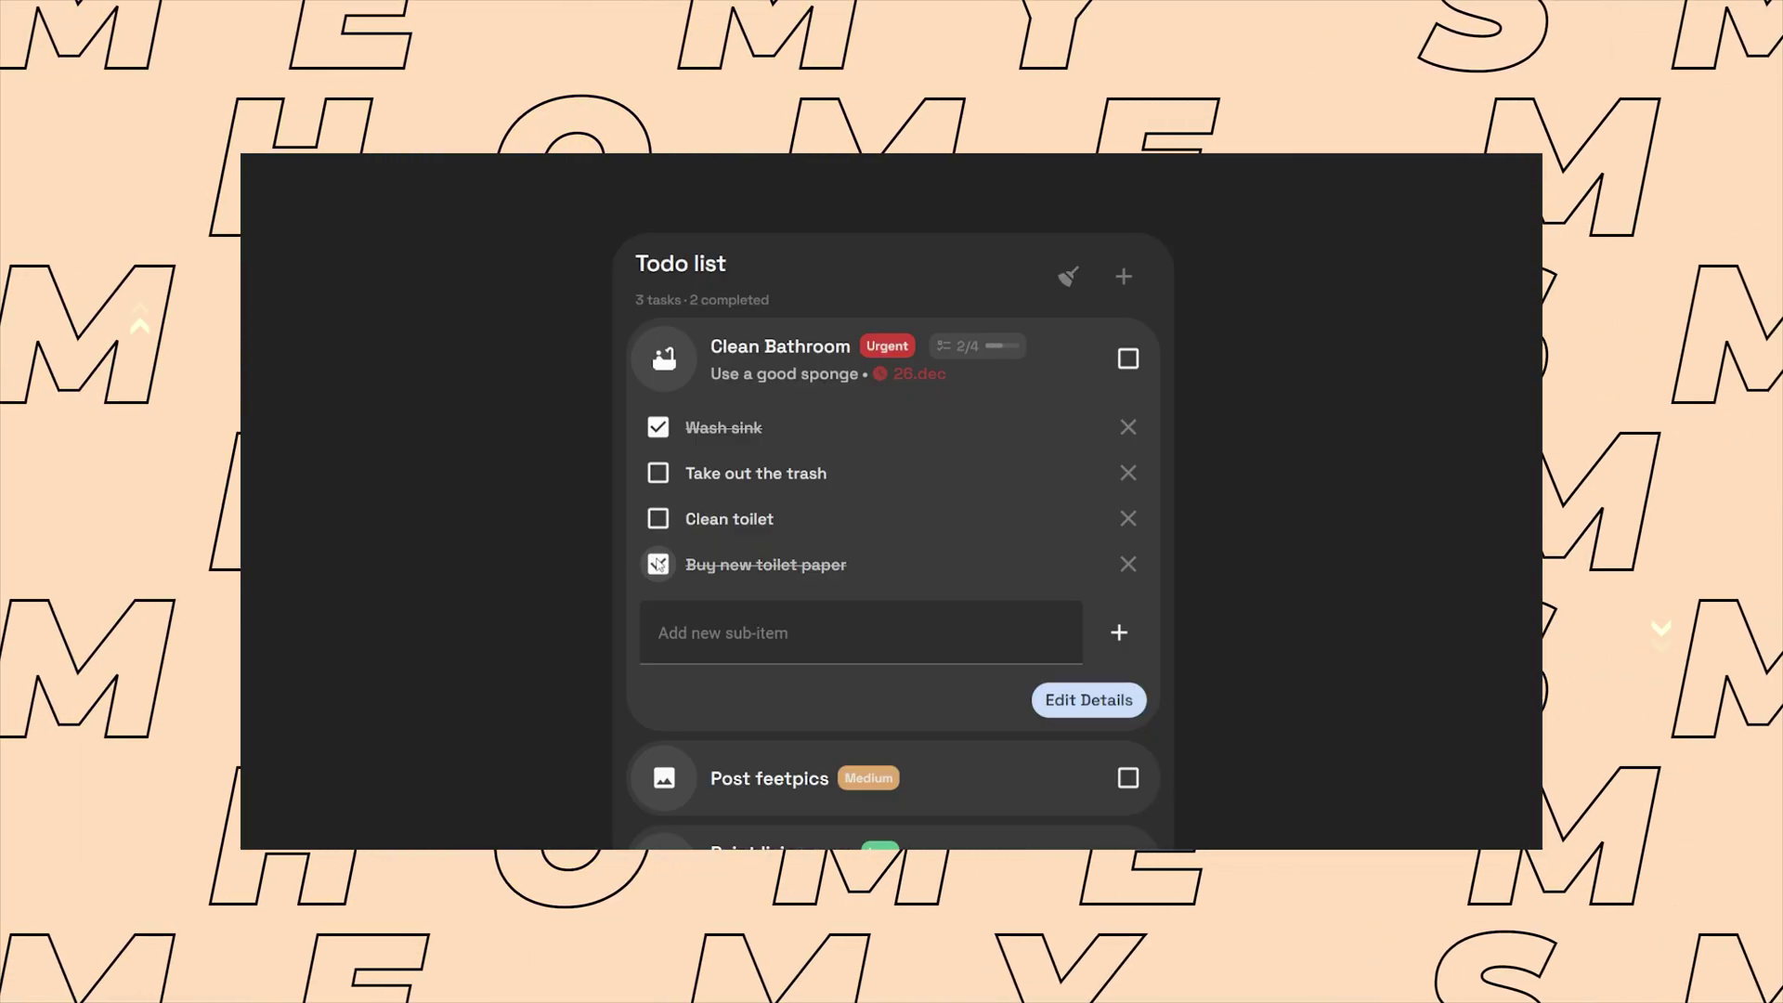
{"action": "left_click", "coordinate": [1054, 353]}
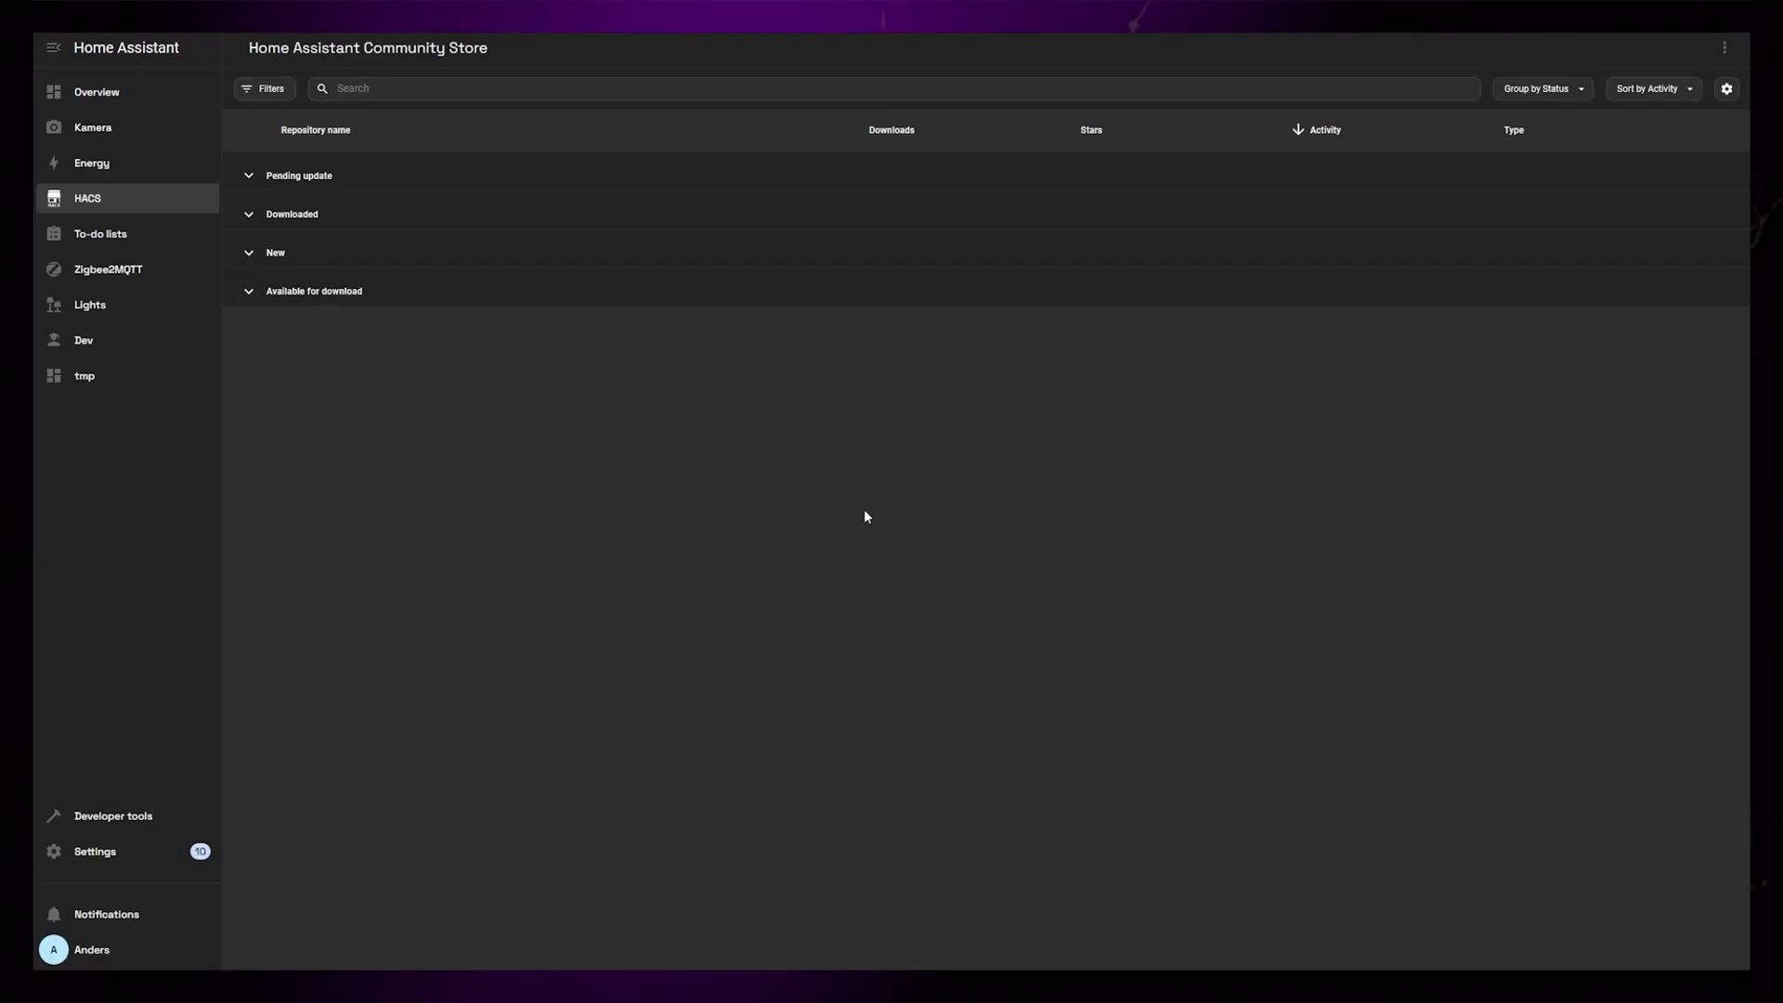
Add the Todo List Card repository URL to HACS custom repositories as type Dashboard
{"action": "left_click", "coordinate": [1725, 49]}
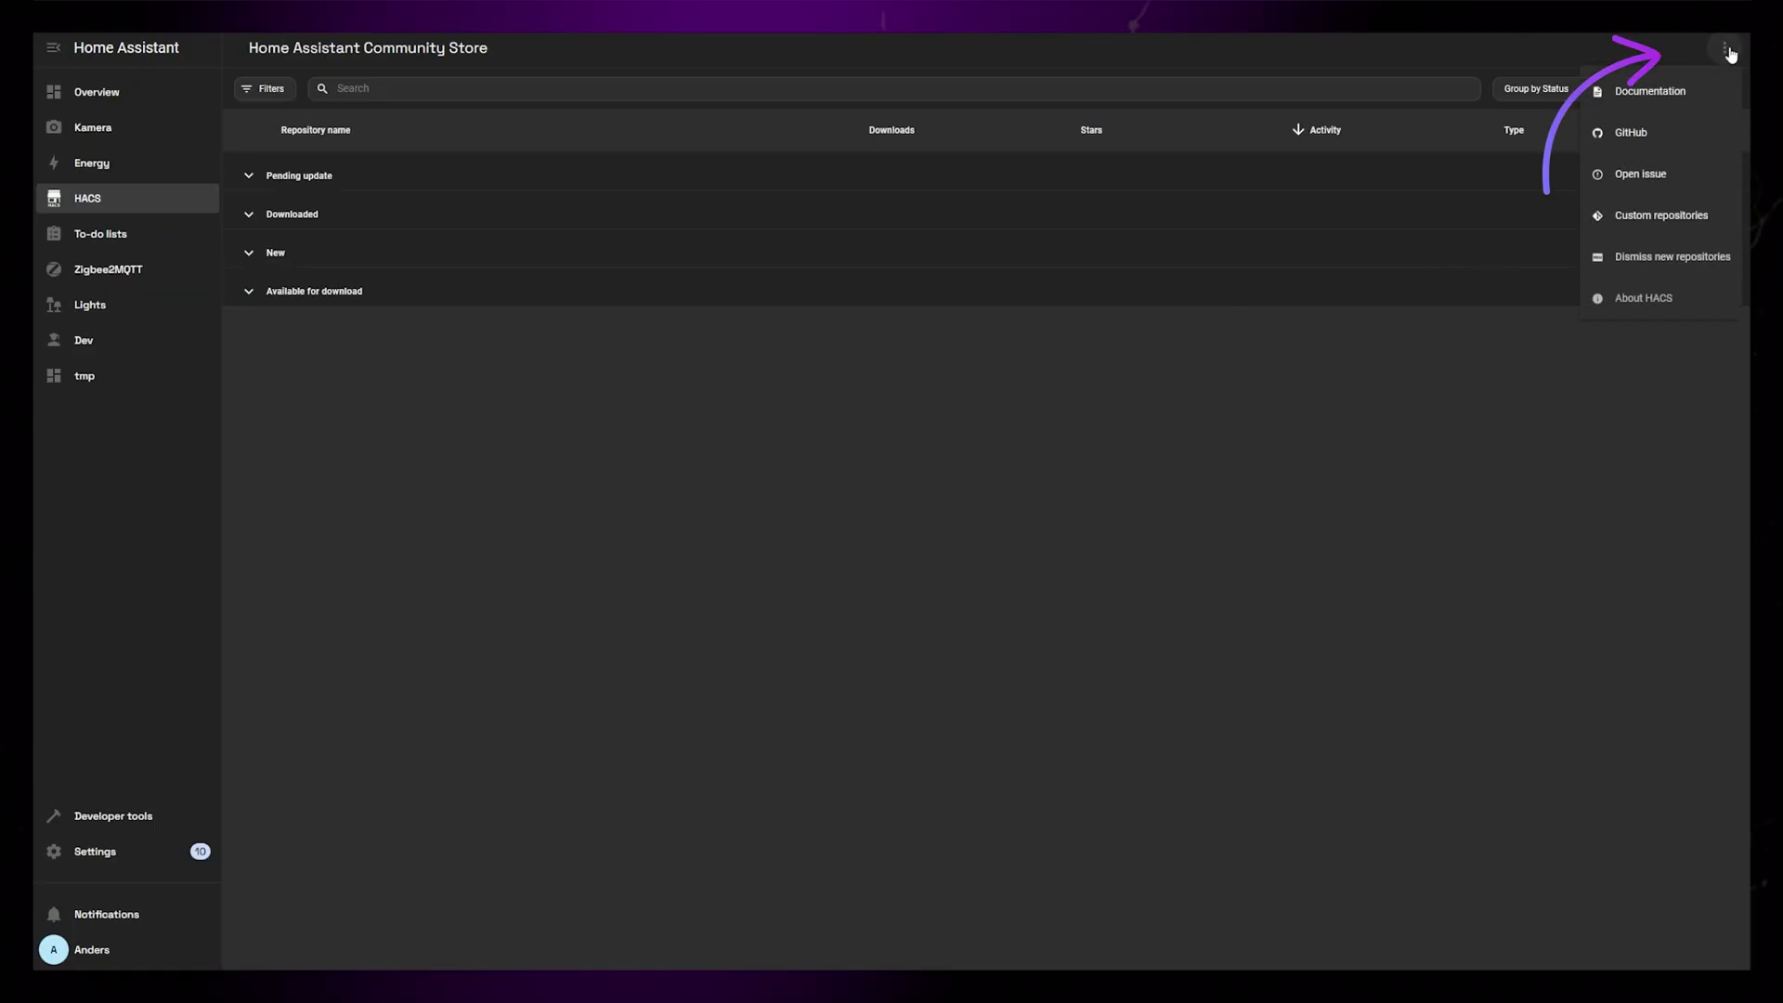
{"action": "left_click", "coordinate": [1703, 223]}
{"action": "left_click", "coordinate": [886, 769]}
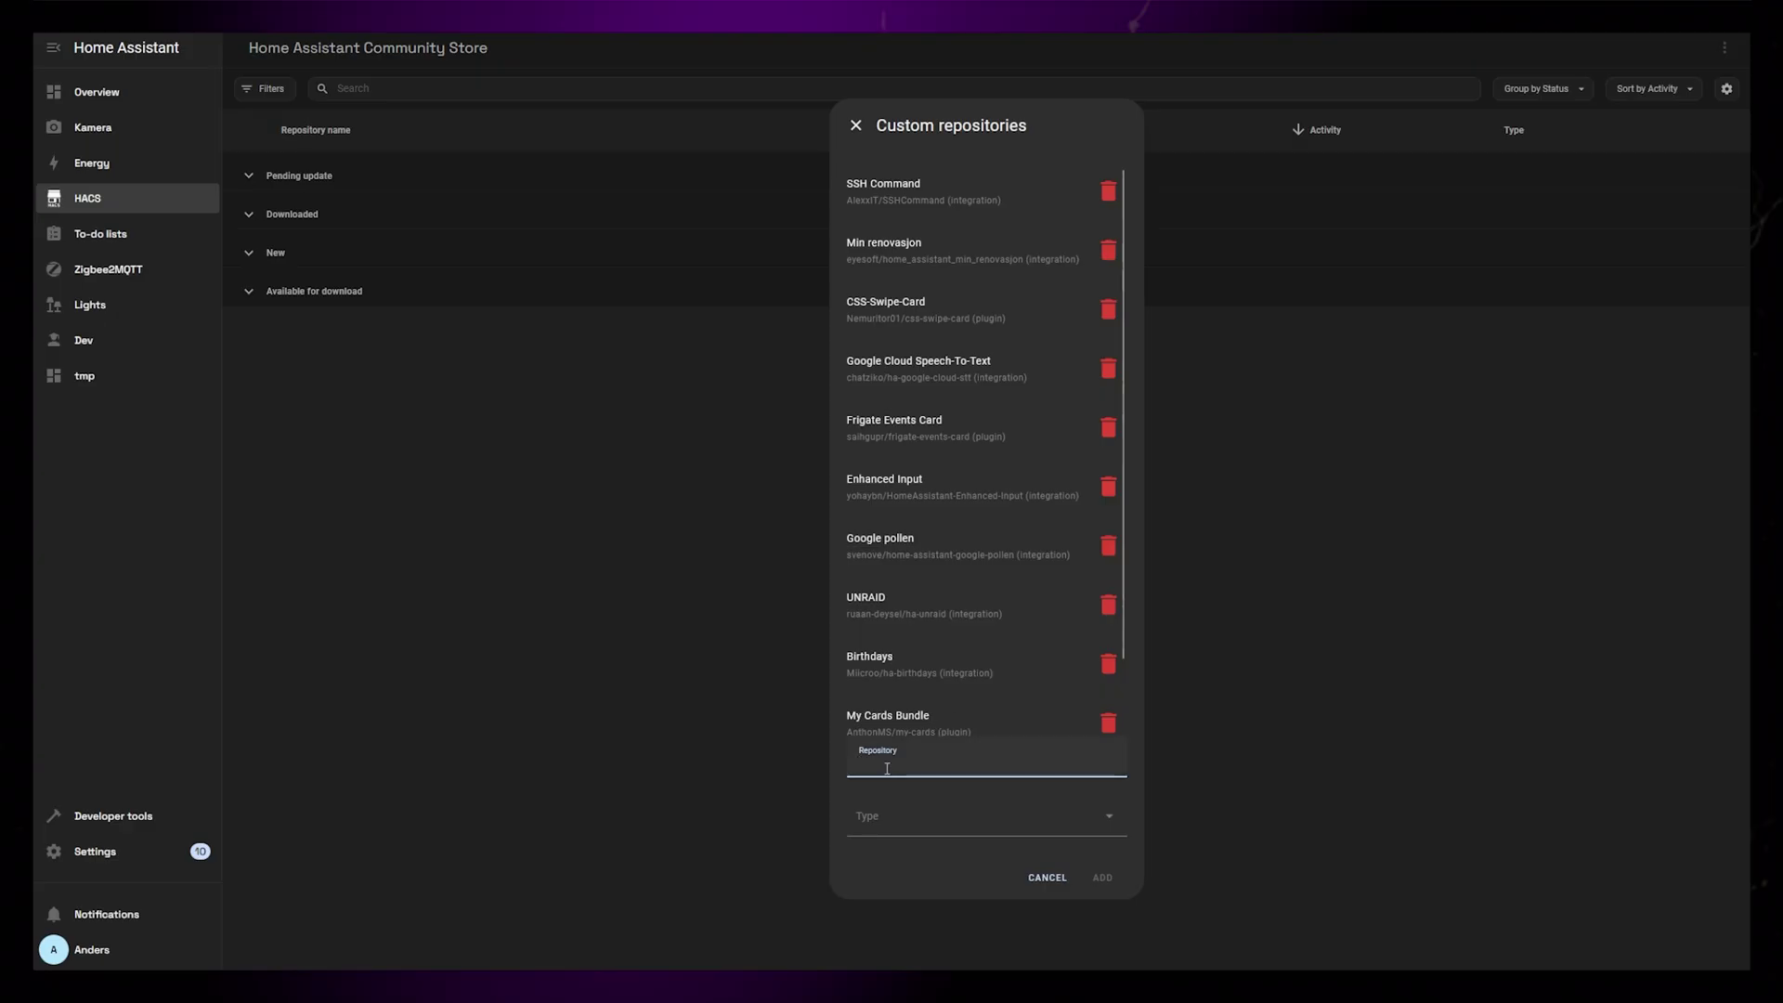
{"action": "type", "text": "https://github.com/agoberg85/home-assistant-todo-card"}
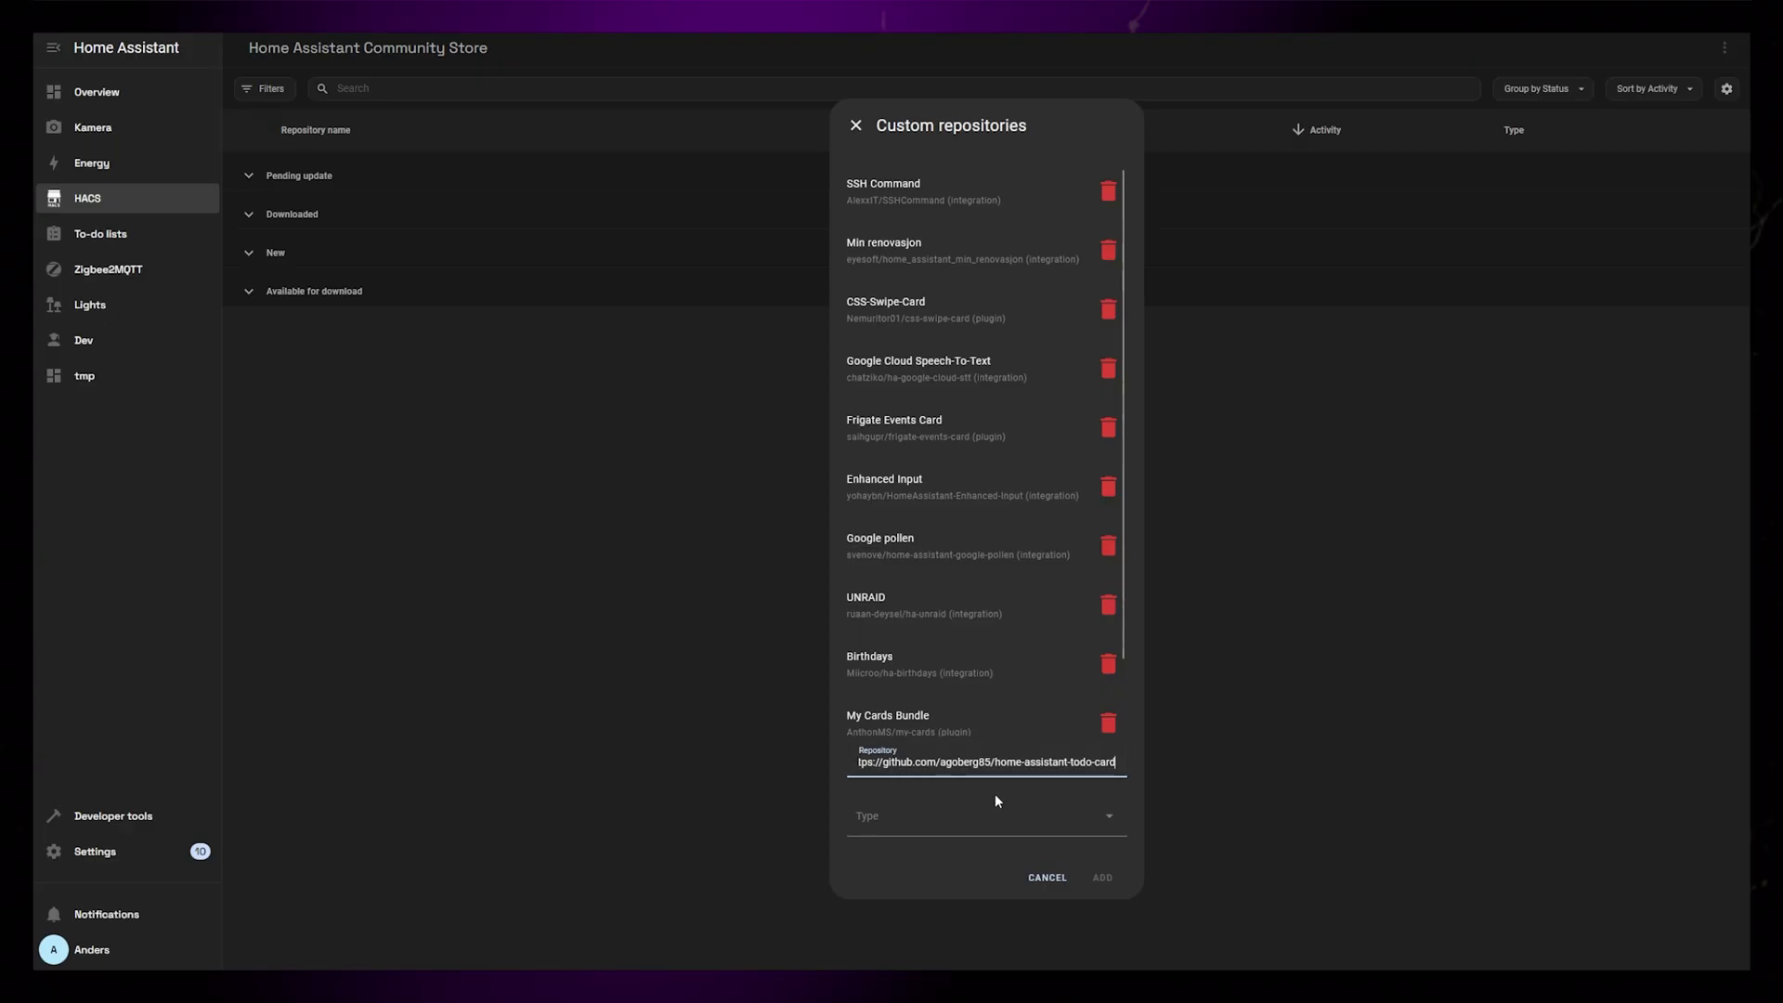
{"action": "left_click", "coordinate": [1117, 825]}
{"action": "left_click", "coordinate": [899, 778]}
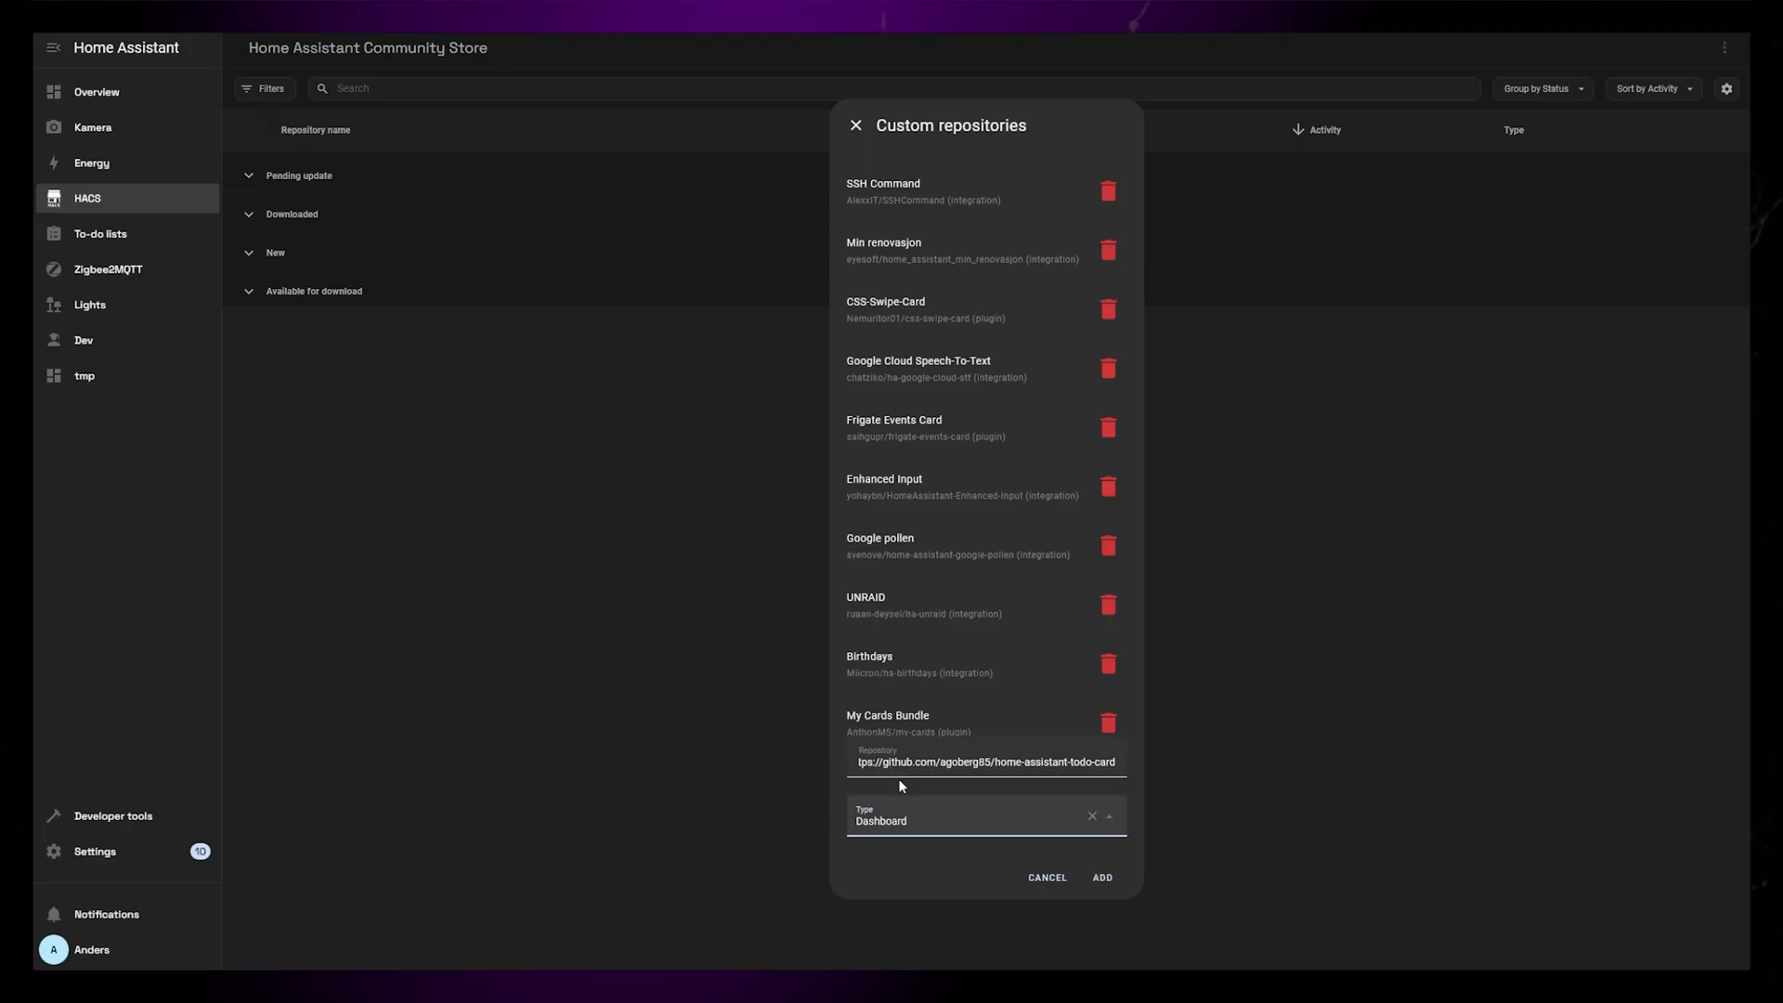
{"action": "left_click", "coordinate": [1105, 880]}
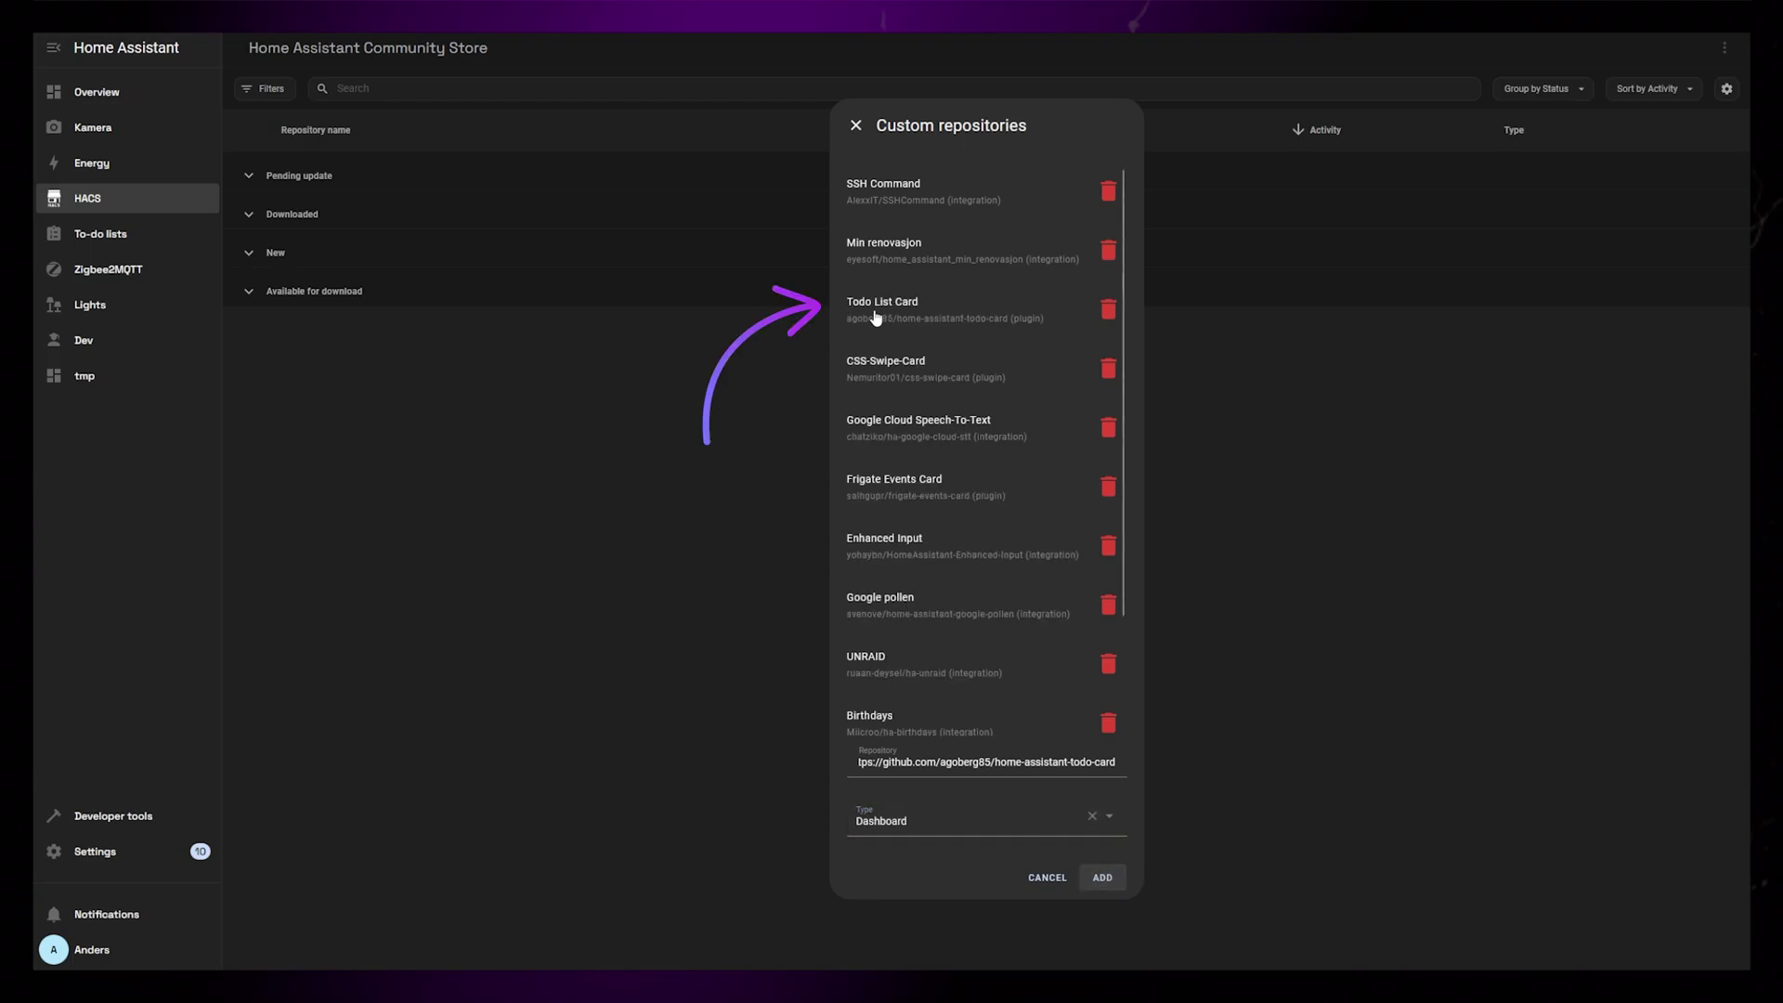
{"action": "left_click", "coordinate": [855, 125]}
Find the Todo List Card by searching 'todo', download it, and reload Home Assistant
{"action": "left_click", "coordinate": [398, 88]}
{"action": "type", "text": "to"}
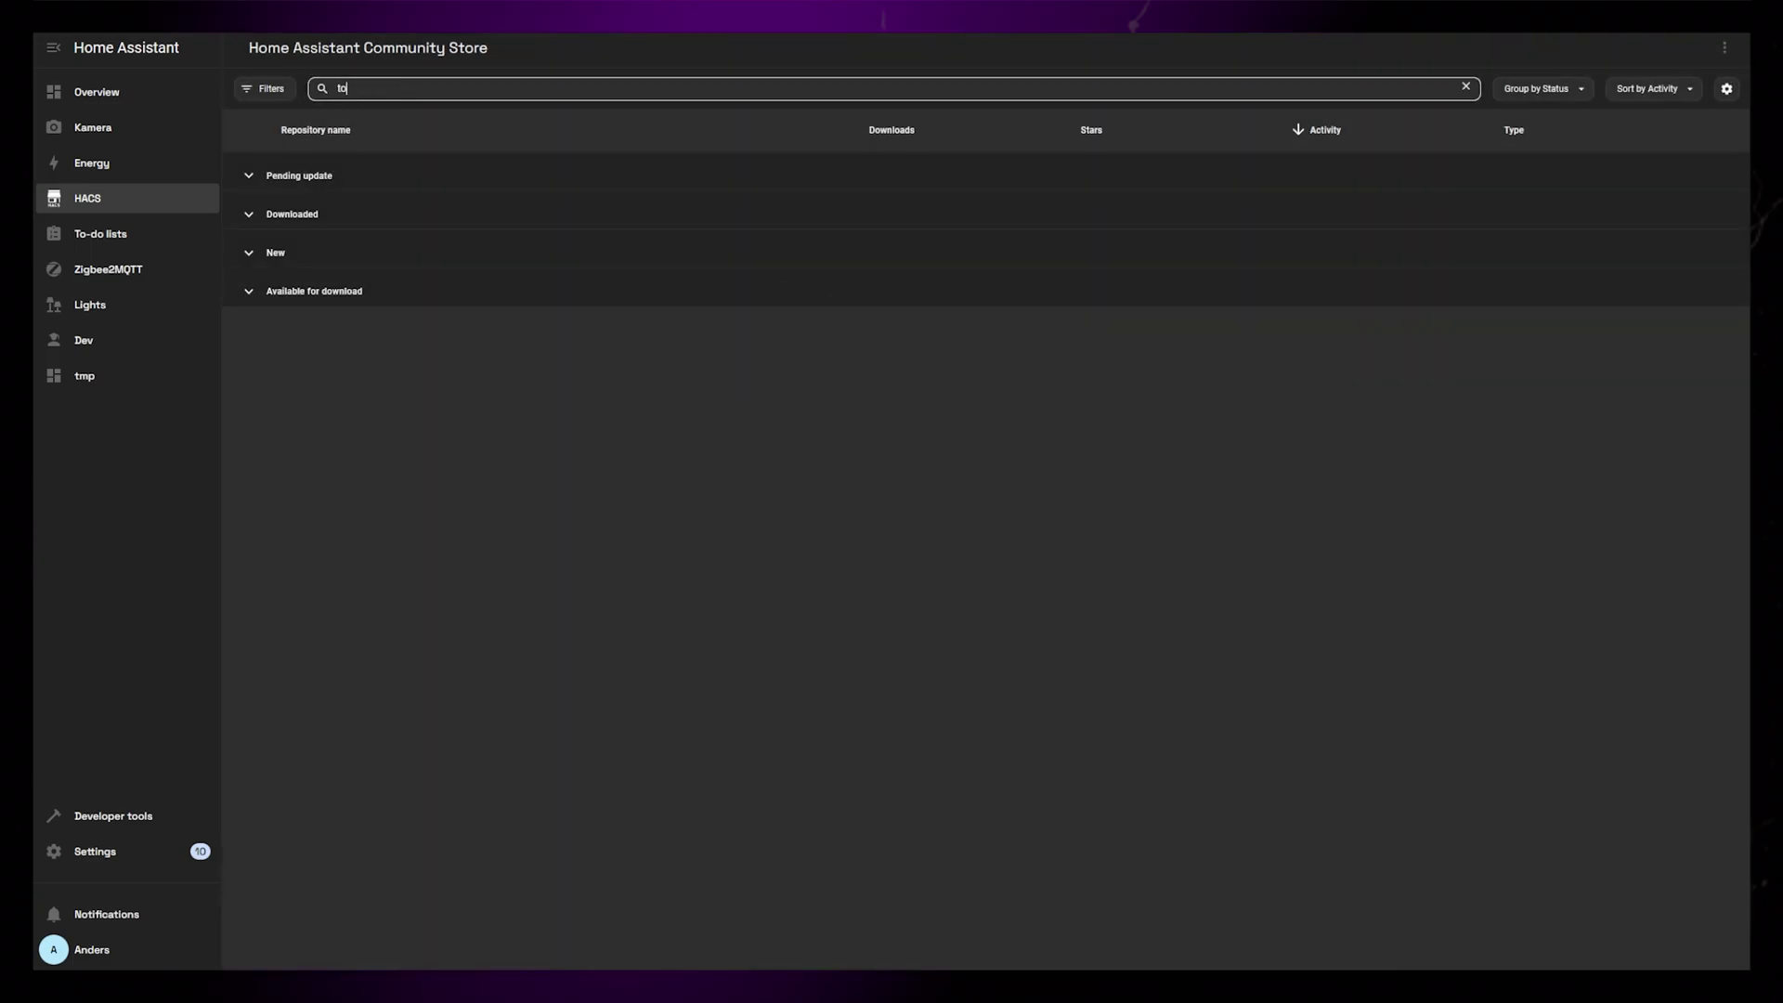
{"action": "type", "text": "do"}
{"action": "left_click", "coordinate": [251, 176]}
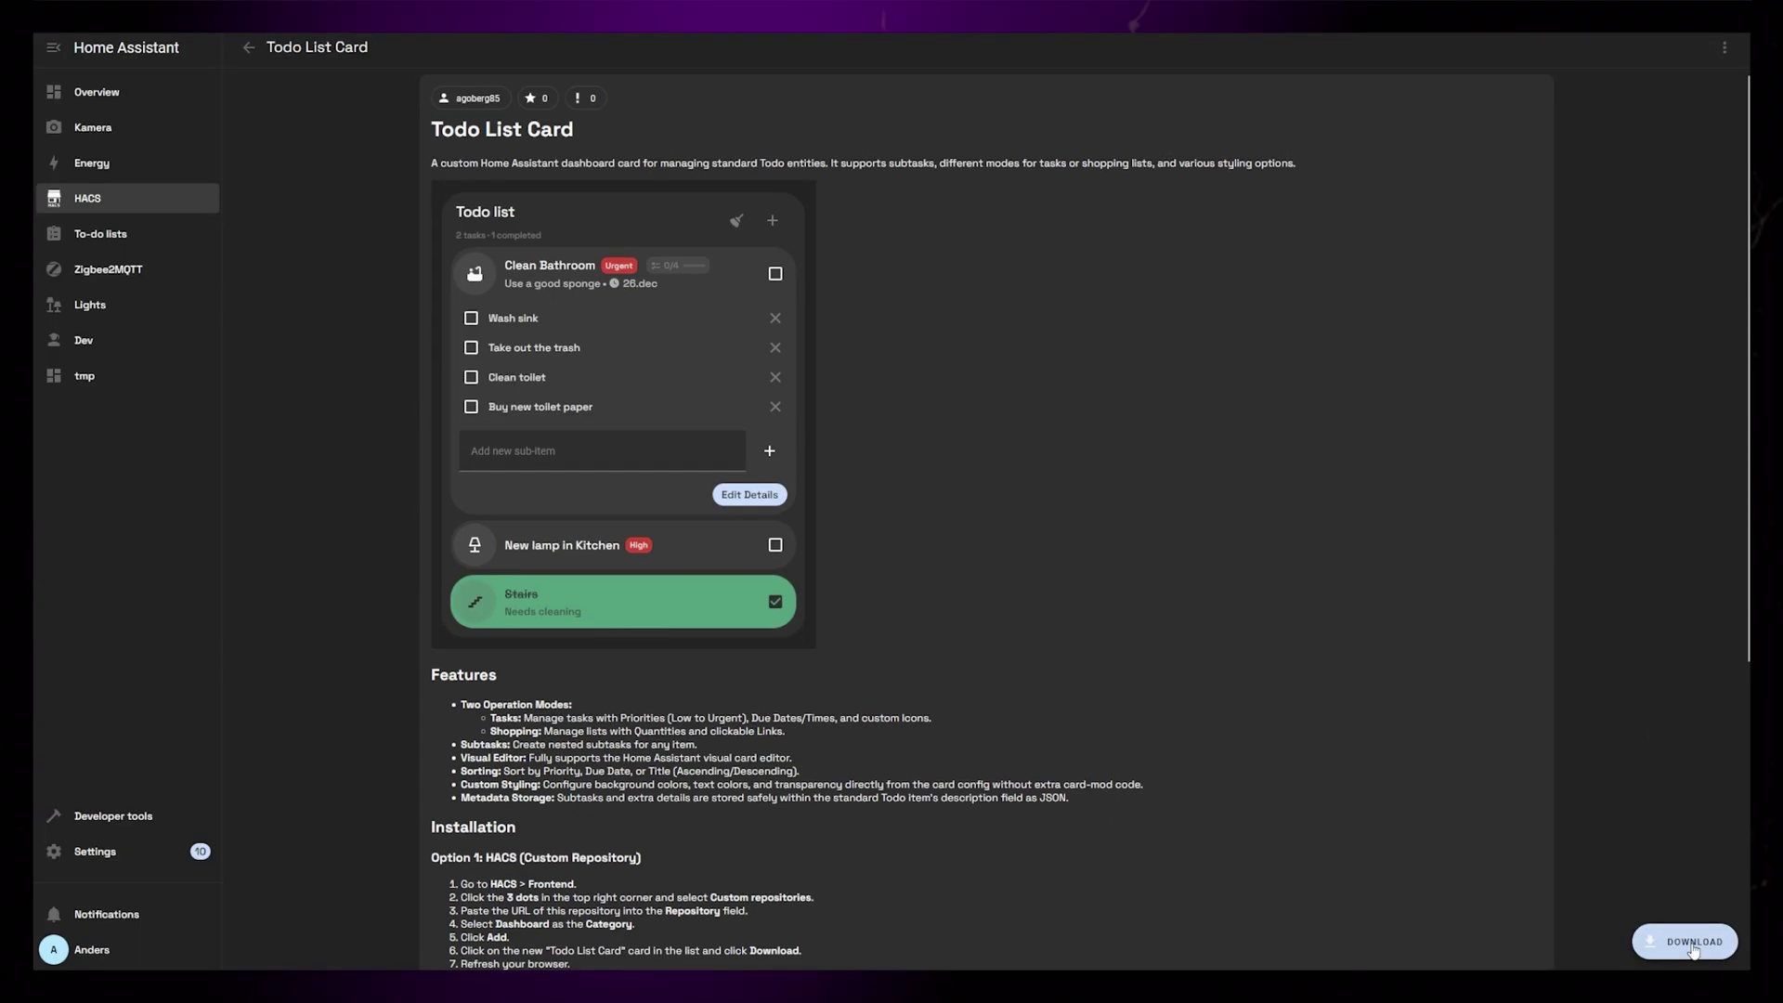
{"action": "left_click", "coordinate": [1687, 942]}
{"action": "left_click", "coordinate": [1141, 568]}
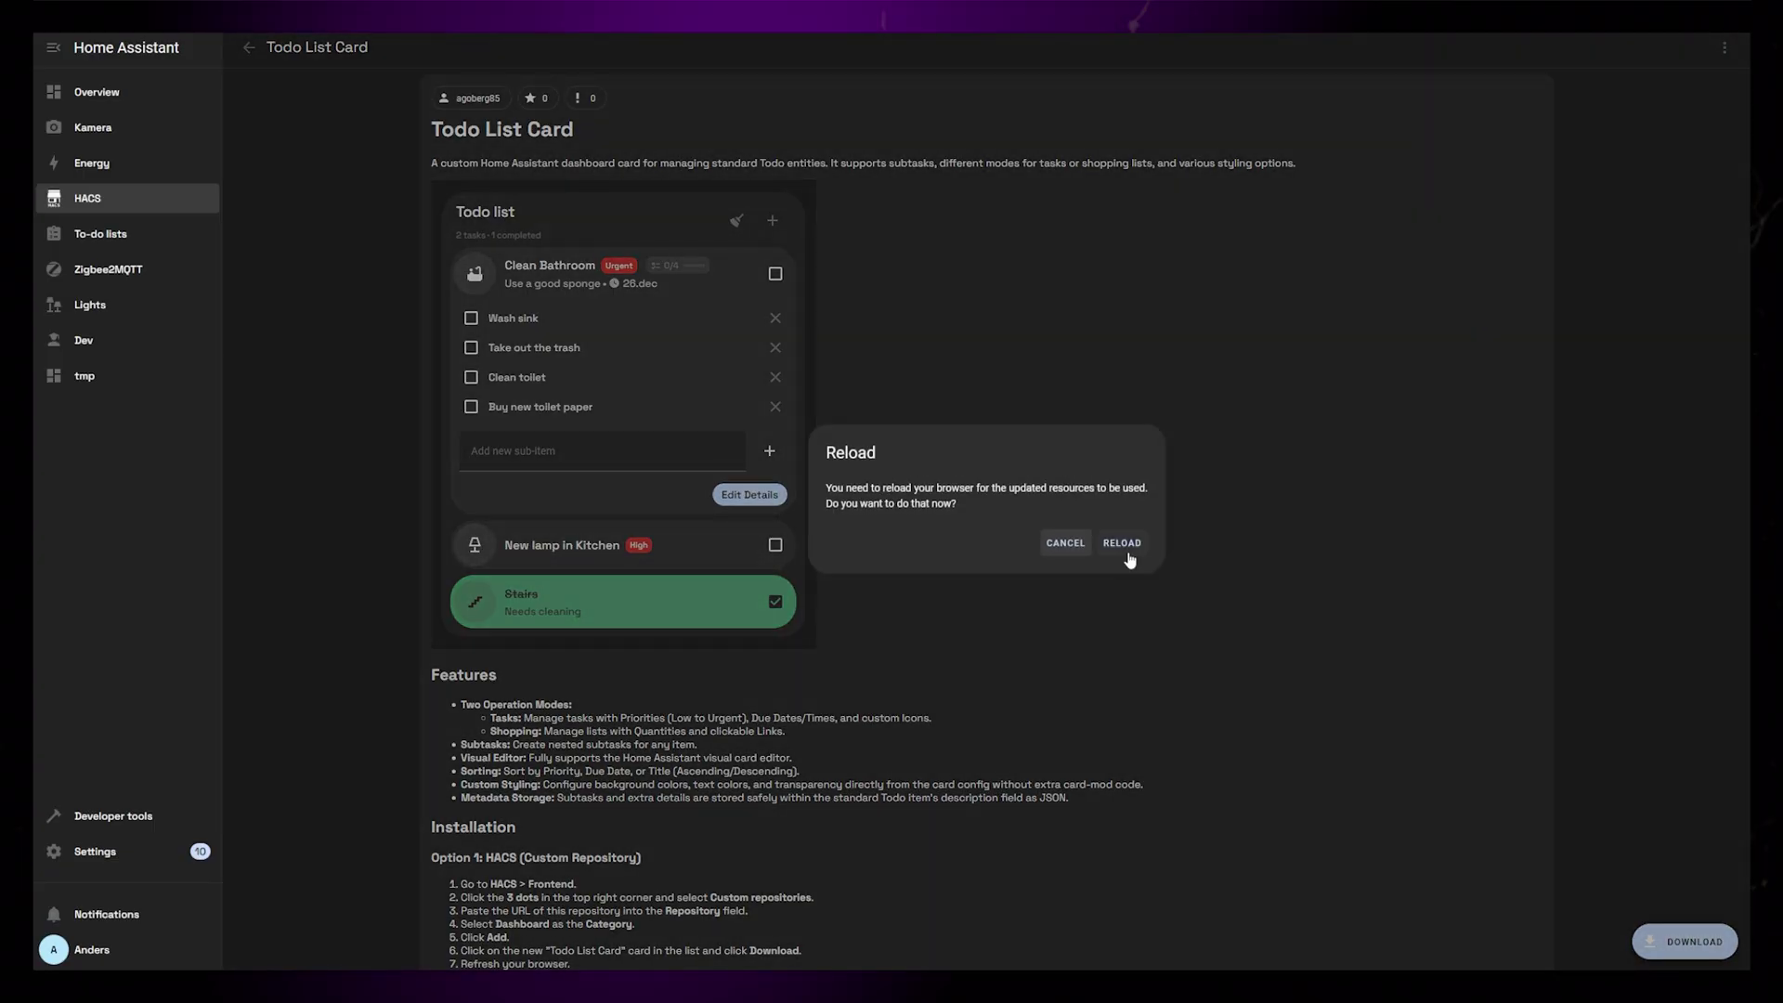
{"action": "left_click", "coordinate": [1126, 548]}
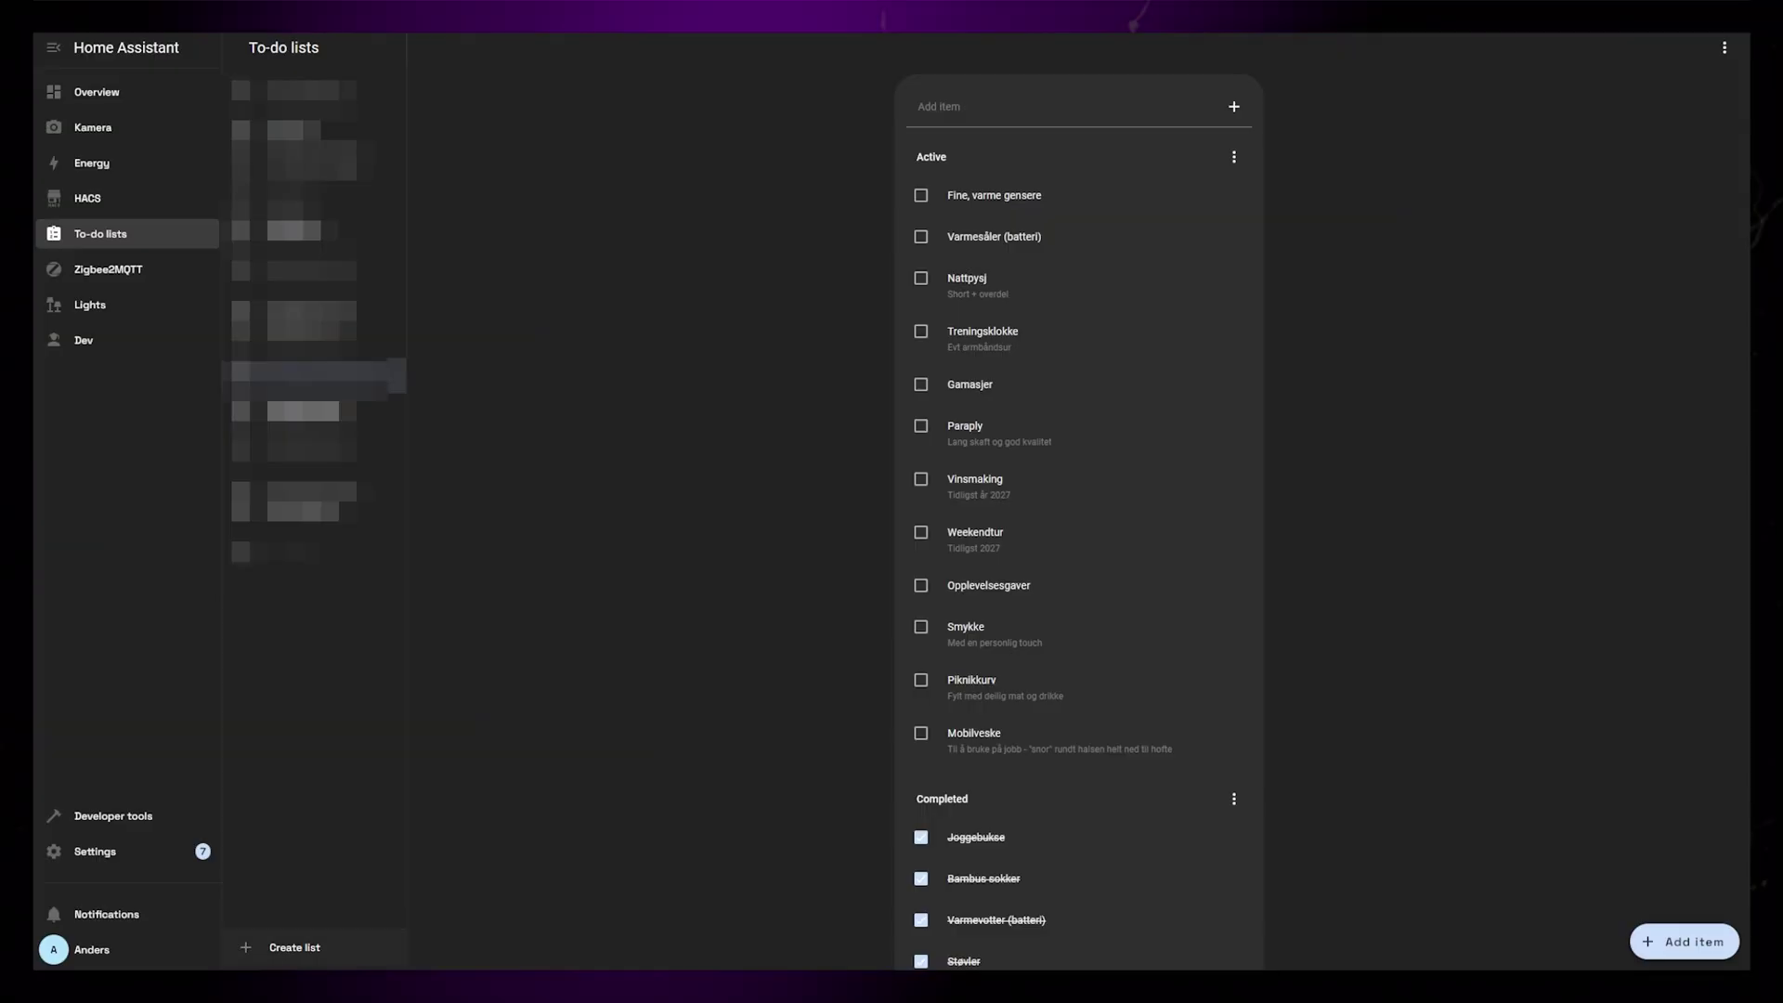
Create a Local To-do list named 'tutorial' and open the empty list
{"action": "left_click", "coordinate": [295, 947]}
{"action": "left_click", "coordinate": [815, 516]}
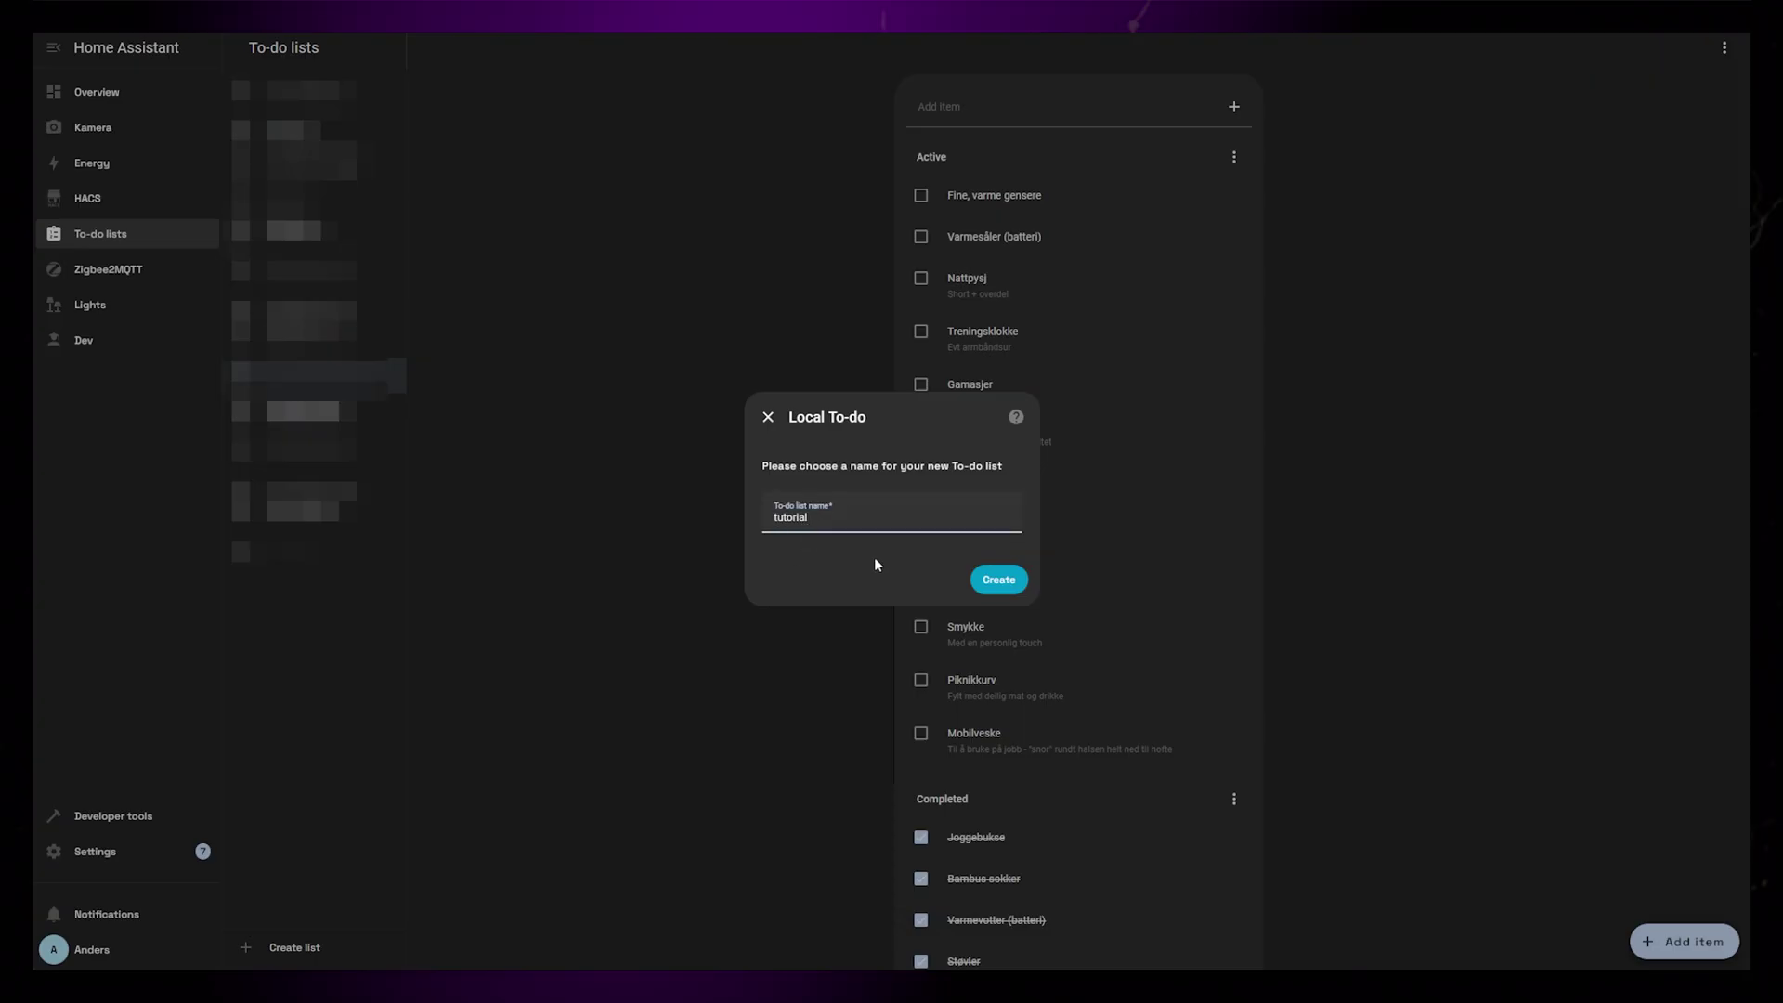
{"action": "left_click", "coordinate": [998, 580]}
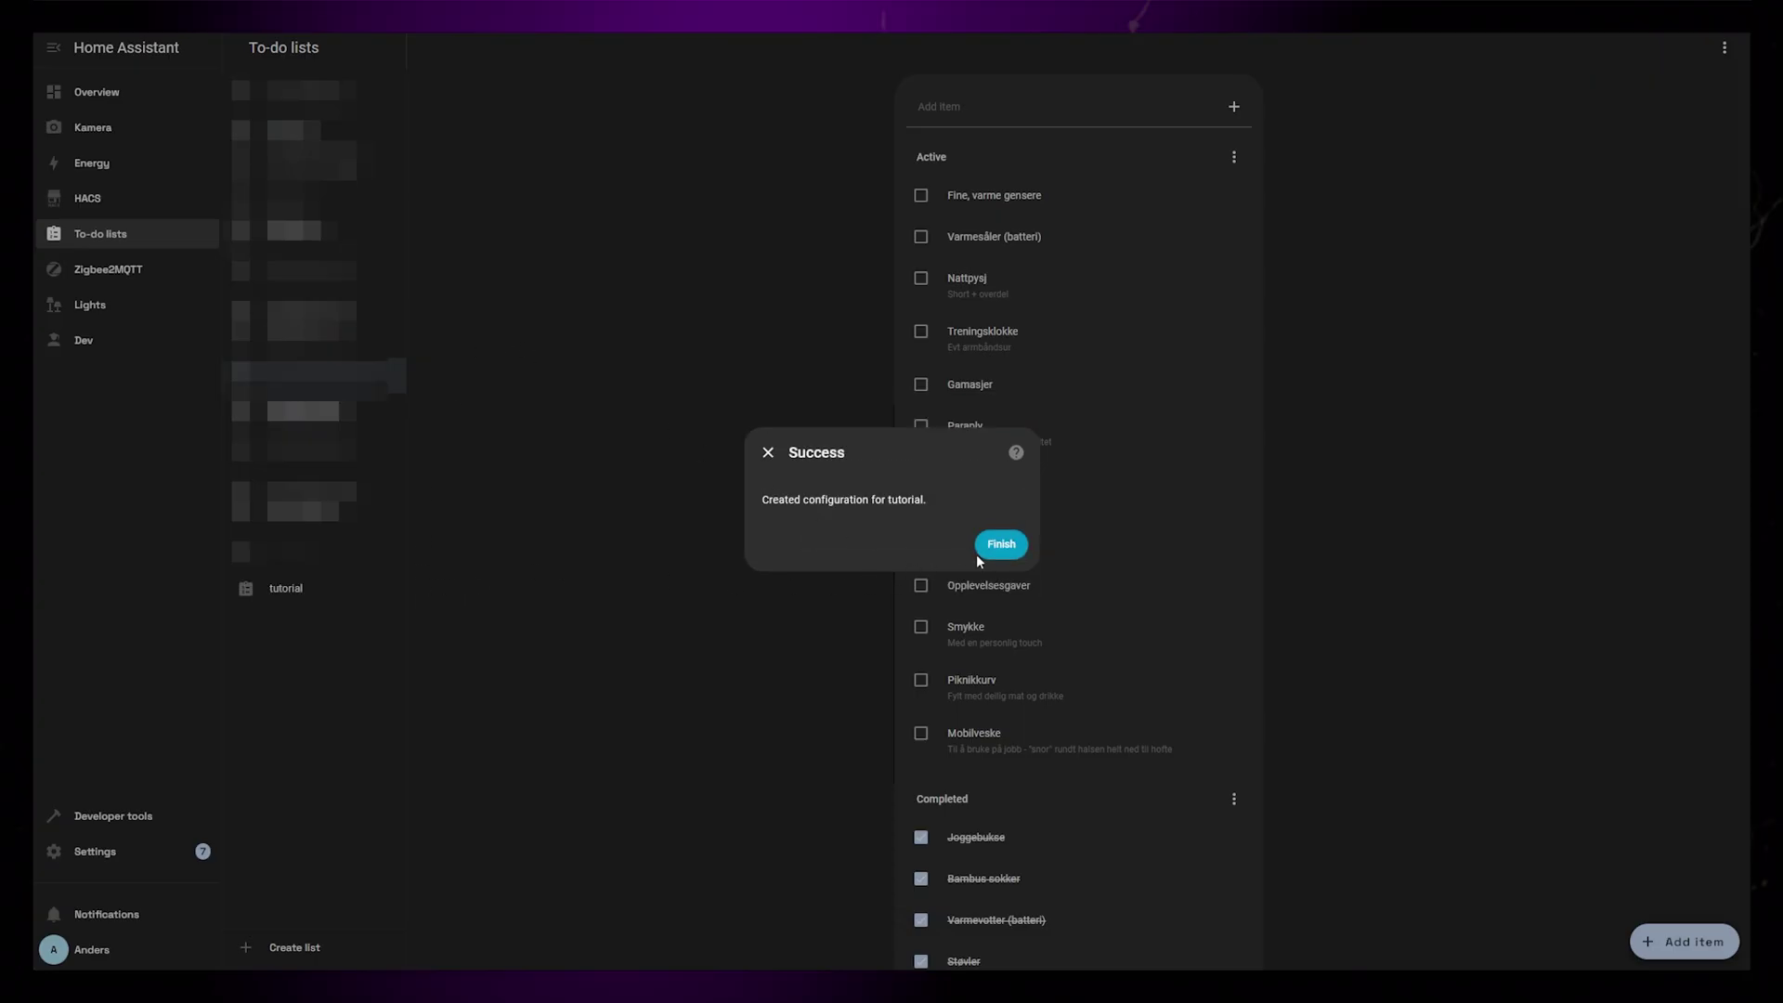
{"action": "left_click", "coordinate": [981, 549]}
{"action": "left_click", "coordinate": [286, 591]}
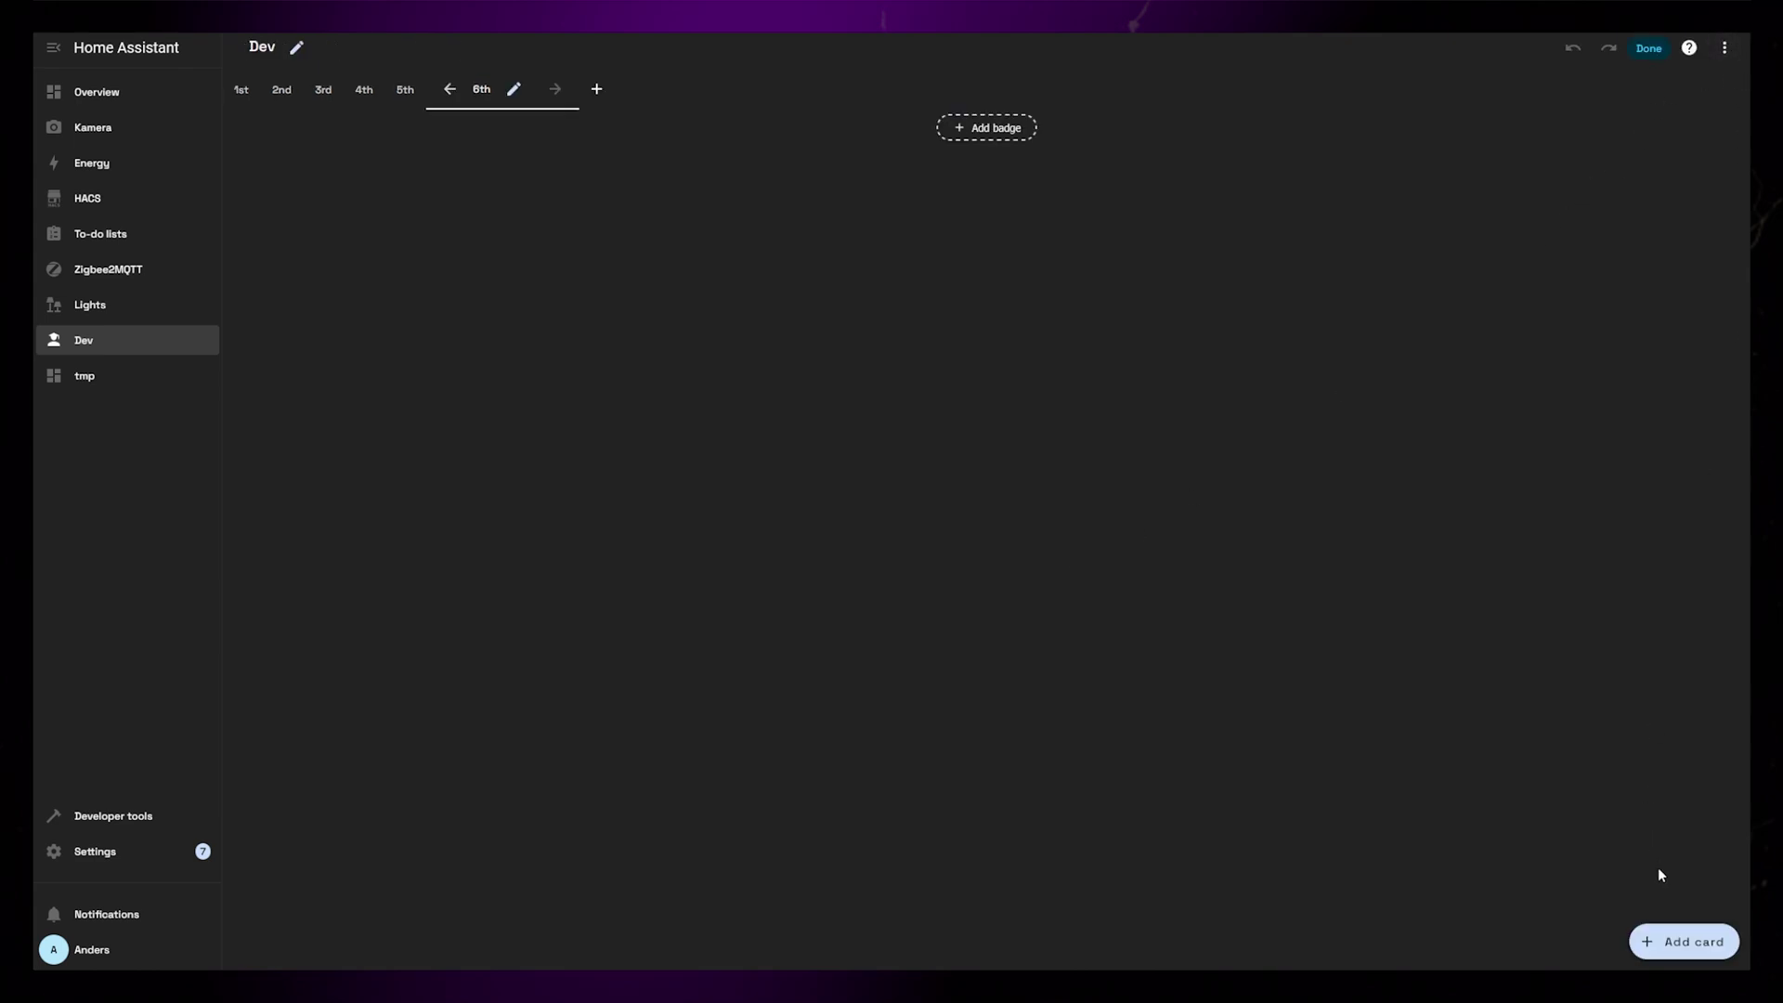
Add a Todo List Card to the view and link it to the tutorial list
{"action": "left_click", "coordinate": [1684, 941]}
{"action": "type", "text": "todo"}
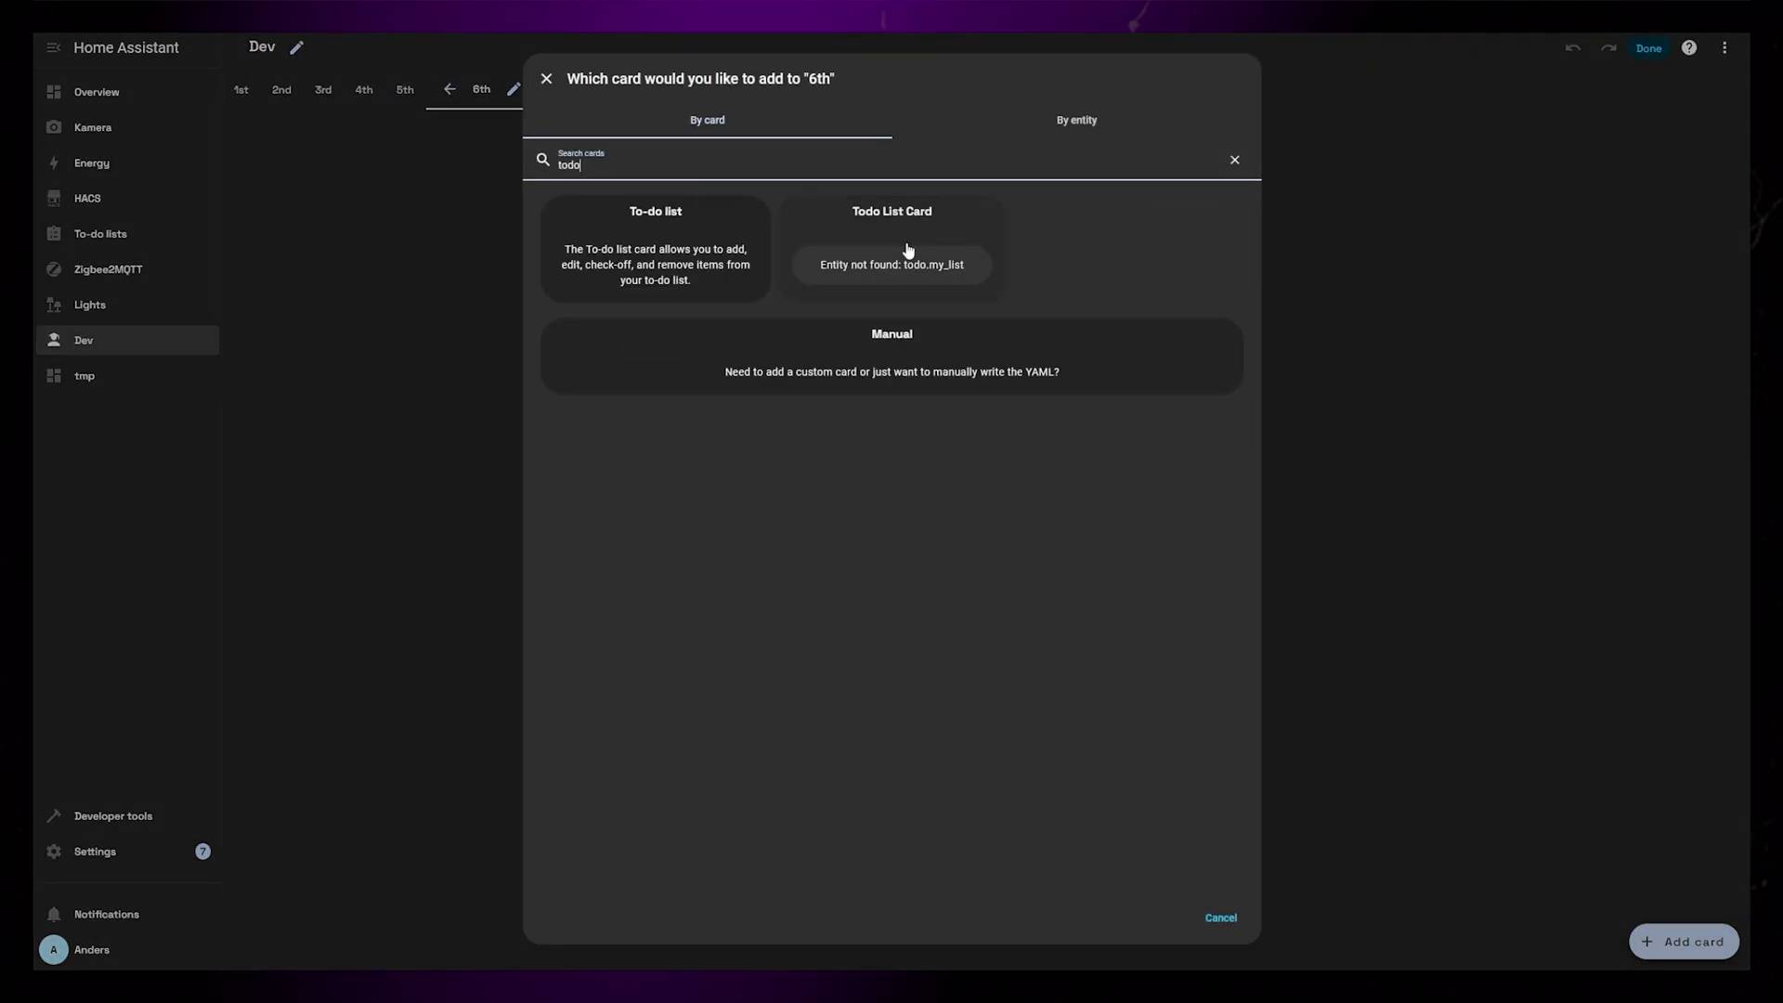
{"action": "left_click", "coordinate": [909, 251]}
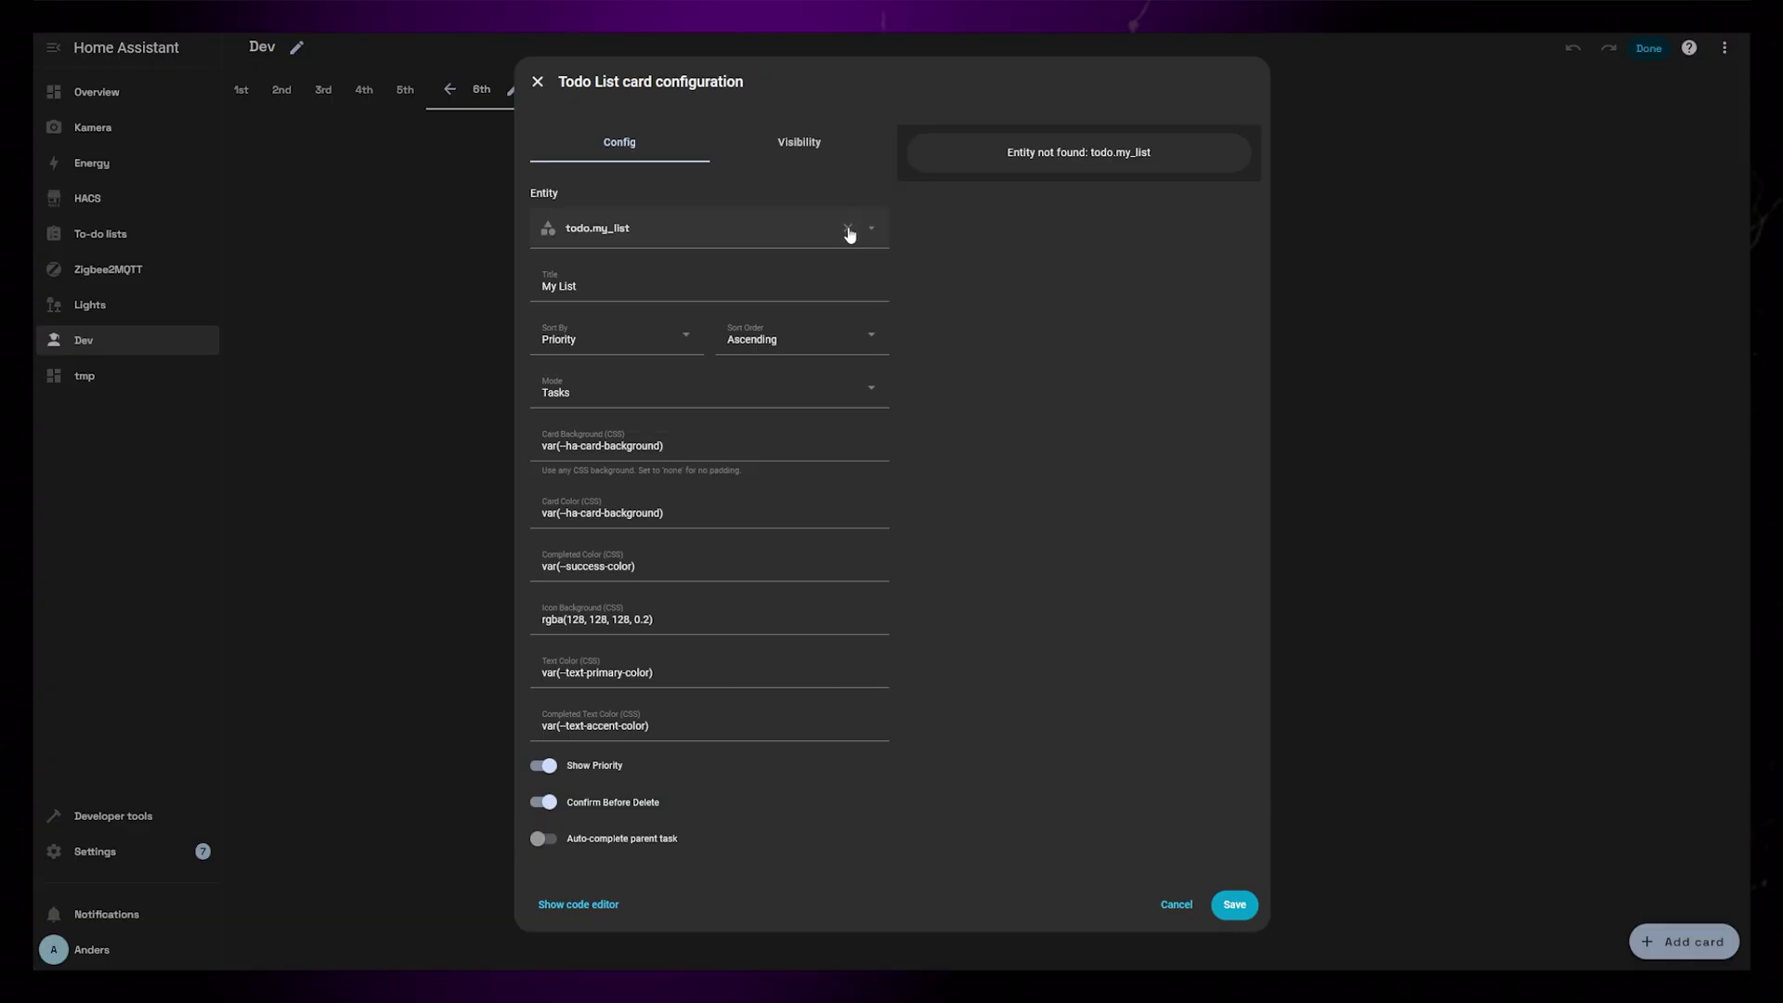
{"action": "left_click", "coordinate": [848, 230]}
{"action": "left_click", "coordinate": [872, 230]}
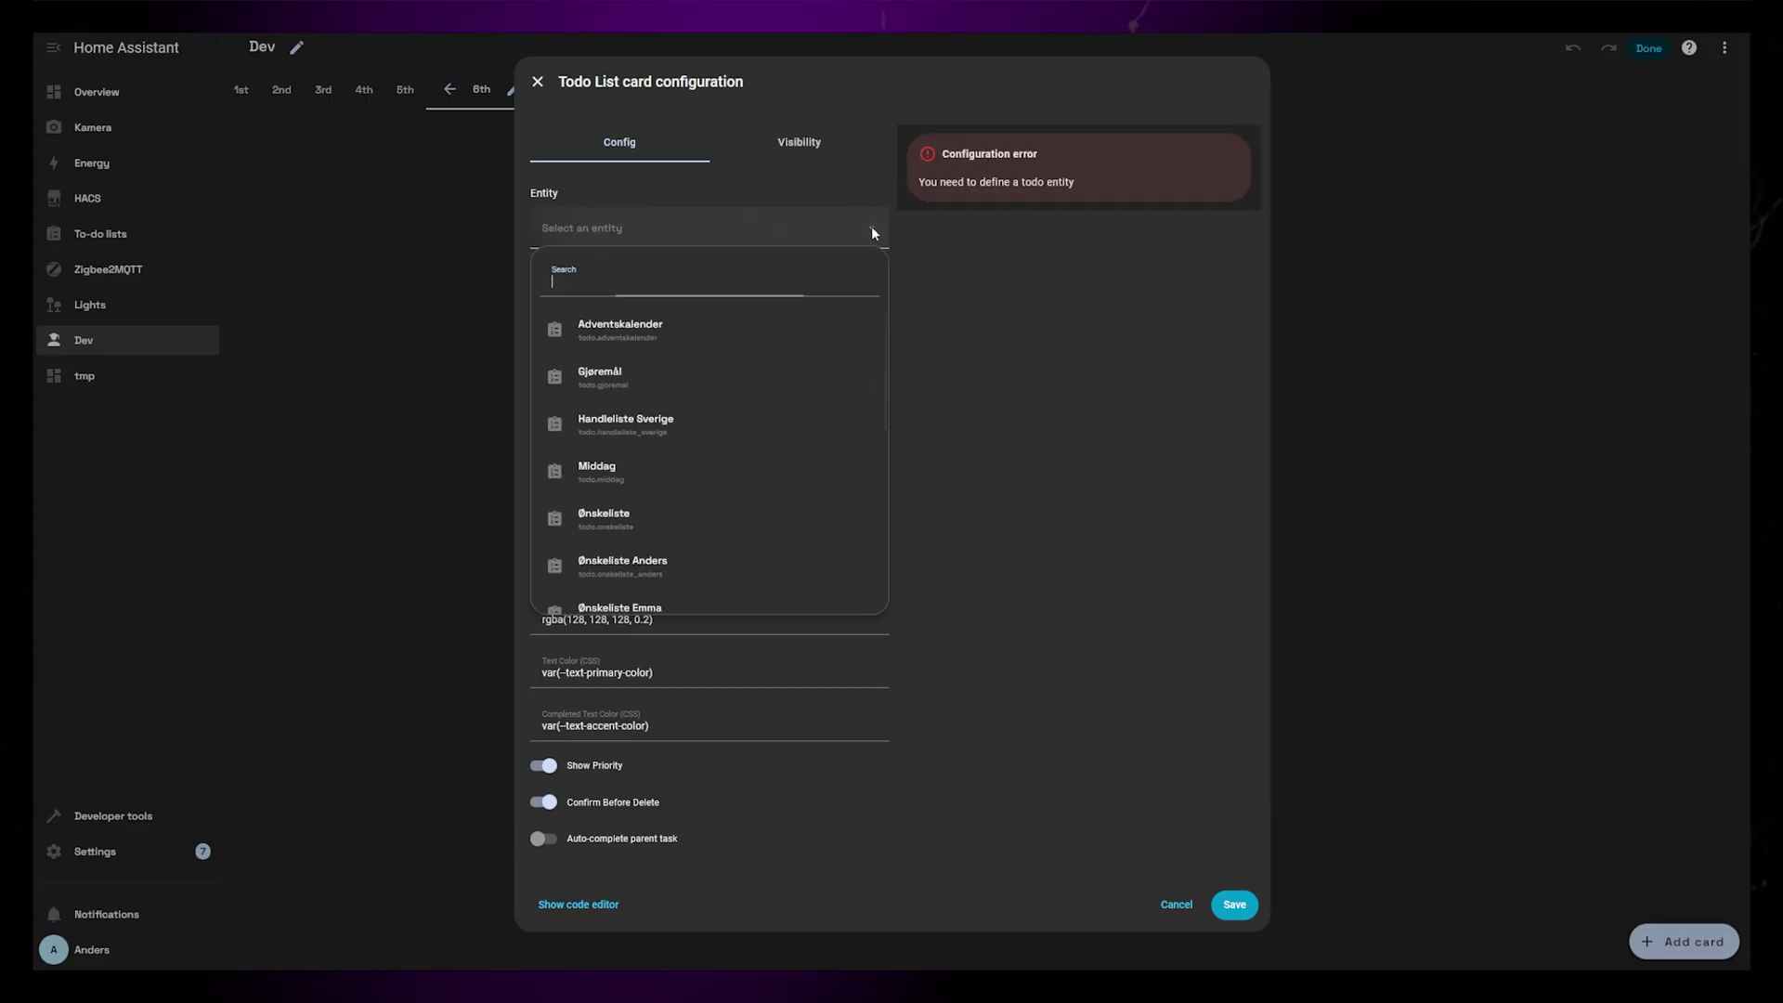
{"action": "type", "text": "tuto"}
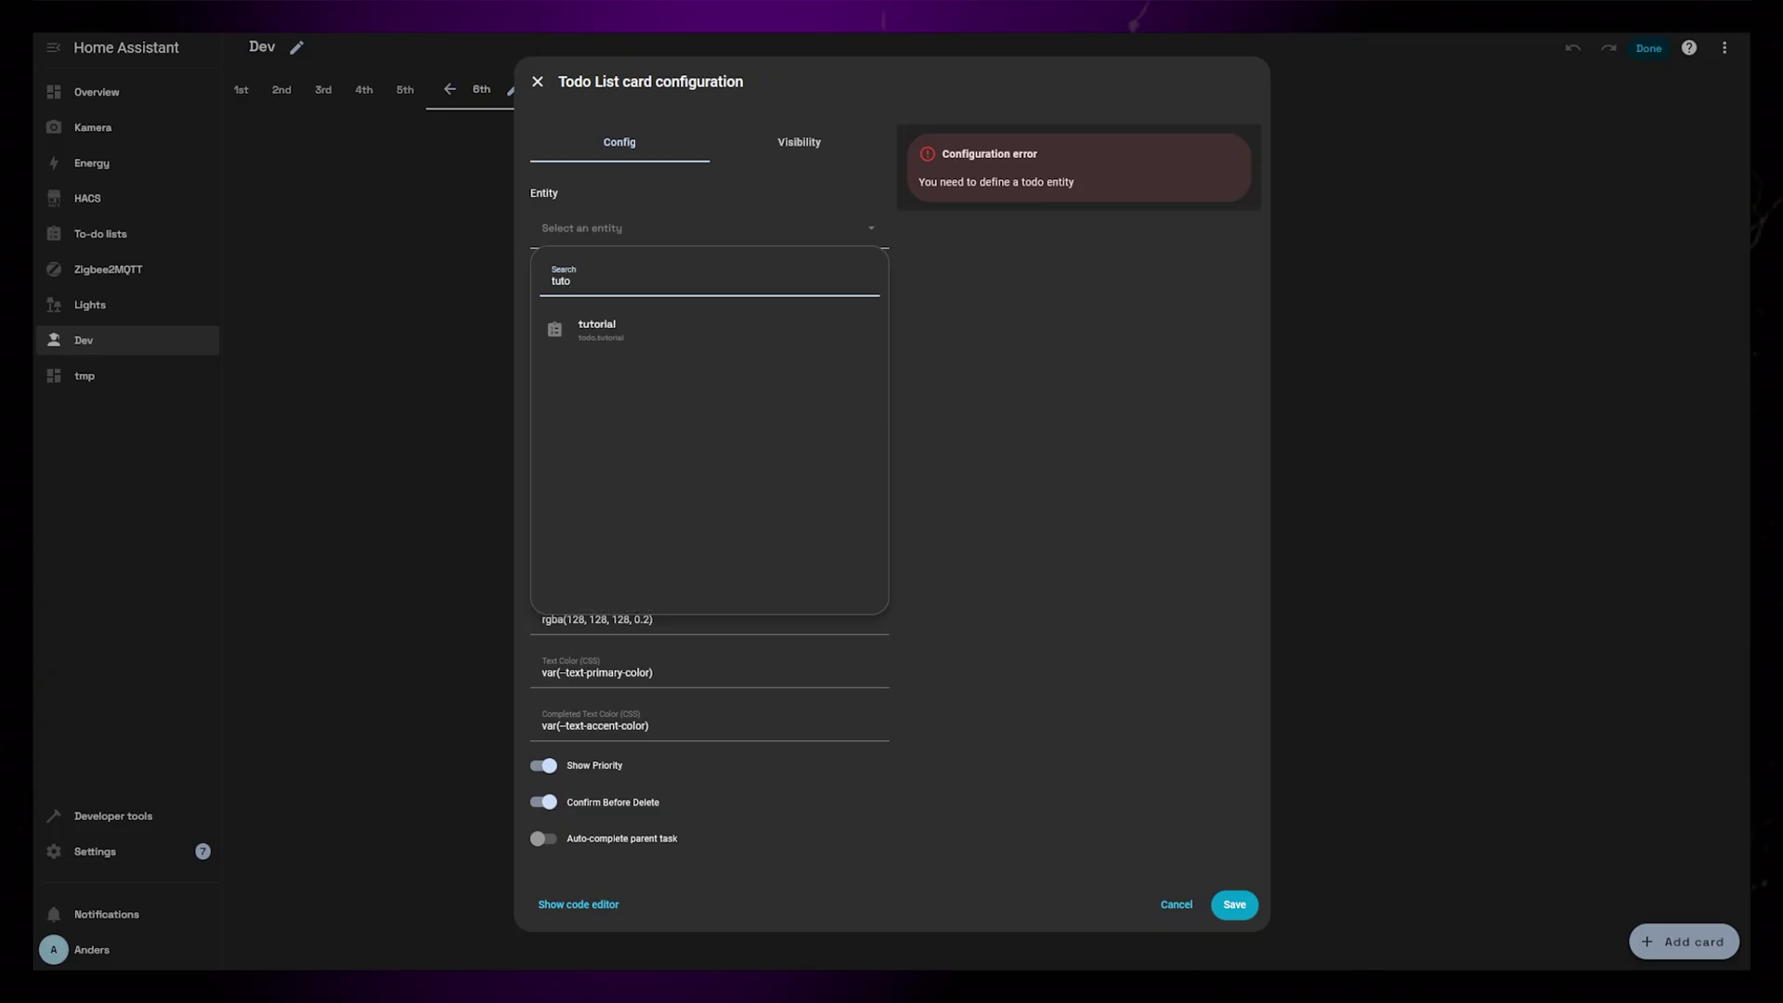
{"action": "left_click", "coordinate": [649, 336]}
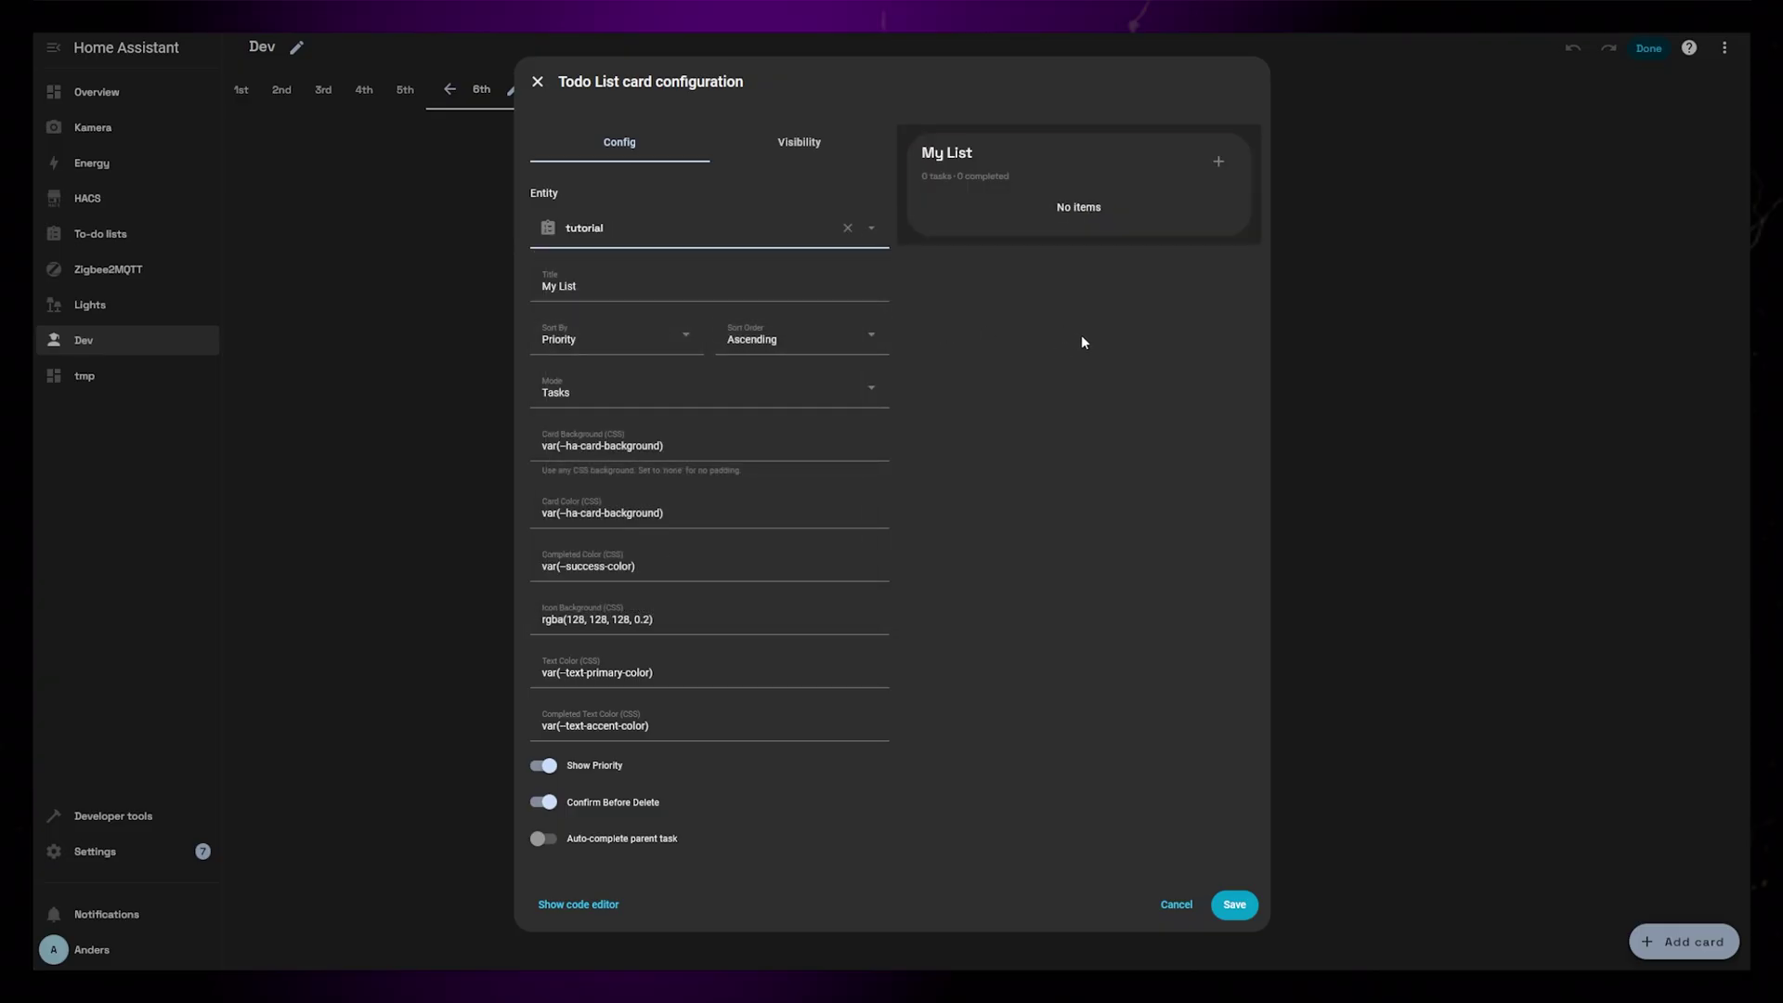
Rename the card title from 'My List' to 'Todo list'
{"action": "left_click", "coordinate": [641, 287]}
{"action": "key", "text": "ctrl+a"}
{"action": "key", "text": "BackSpace"}
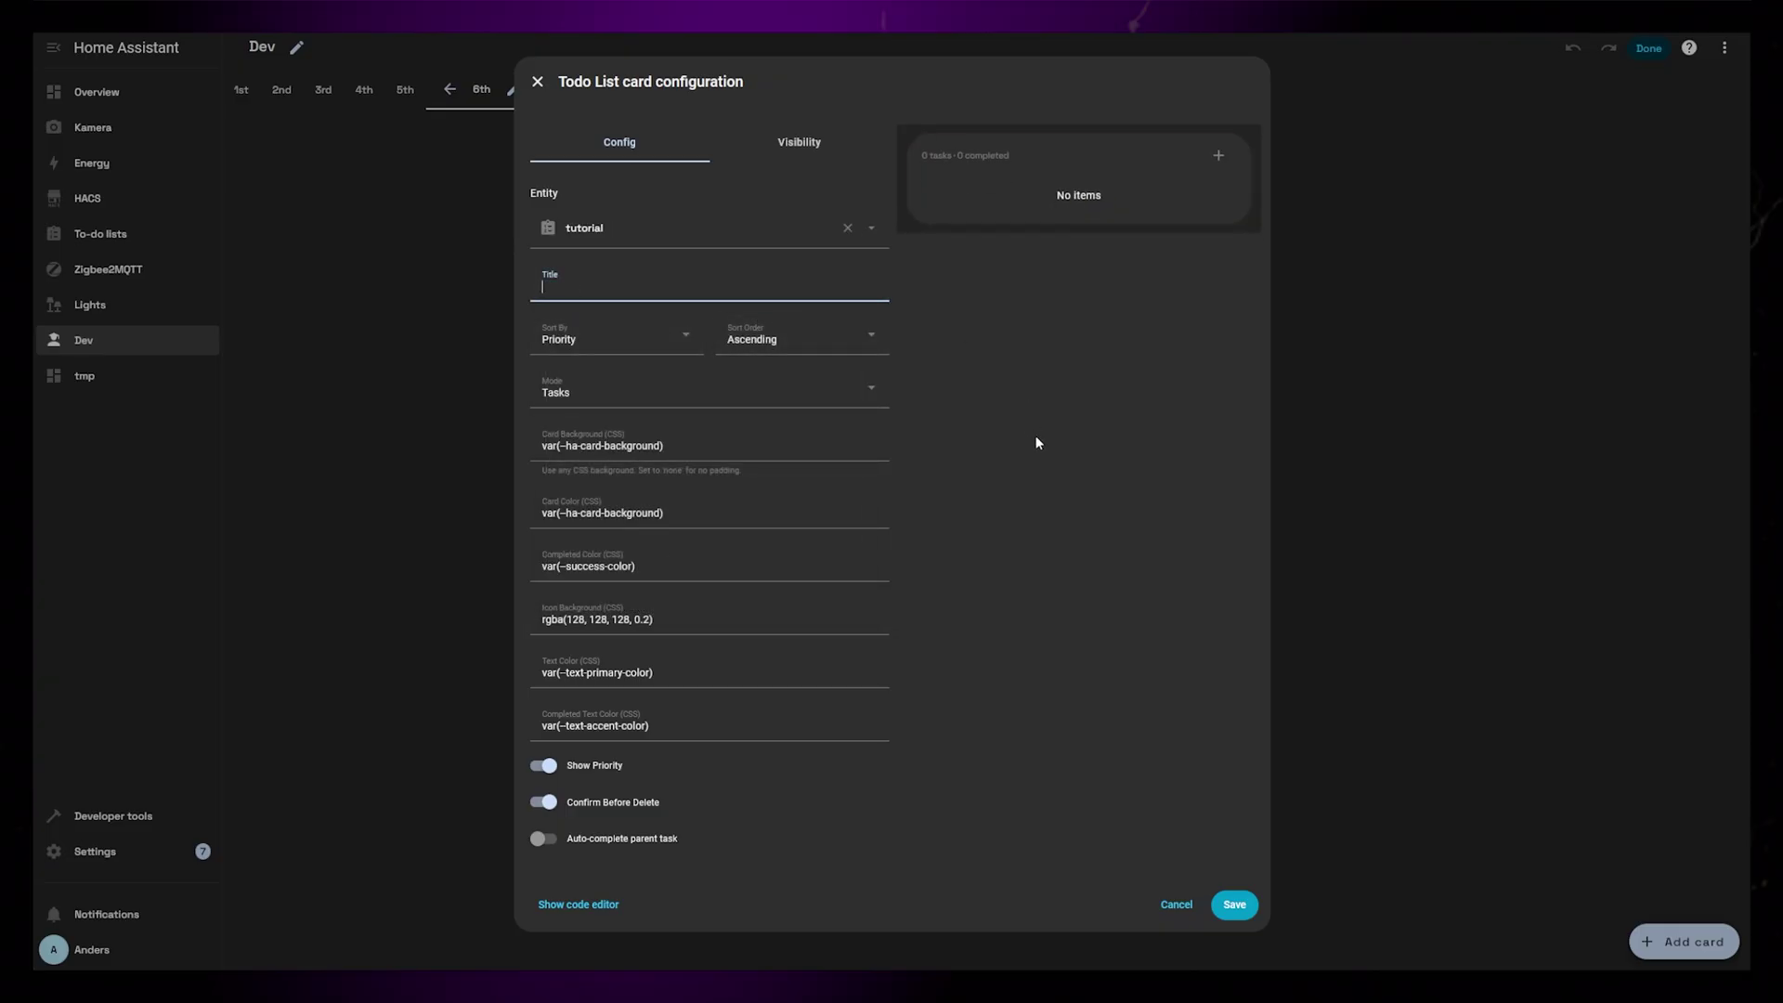
{"action": "type", "text": "Todo list"}
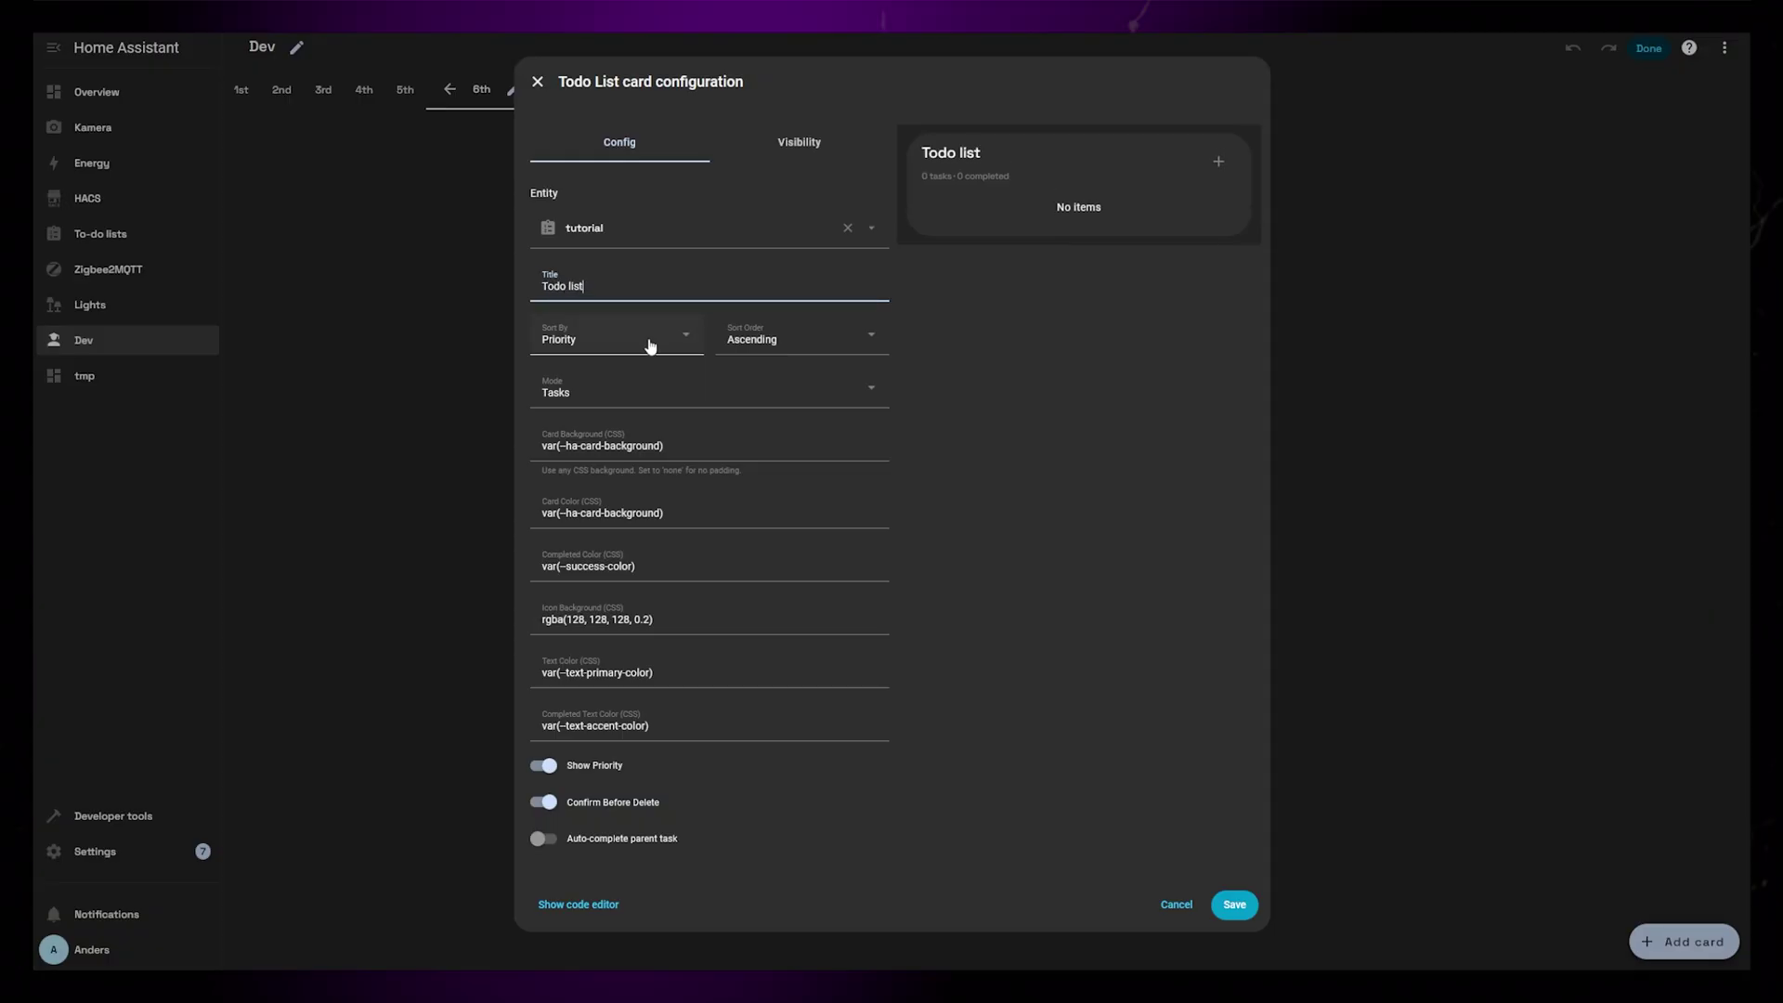
Set the card to sort by Priority in Ascending order
{"action": "left_click", "coordinate": [650, 345]}
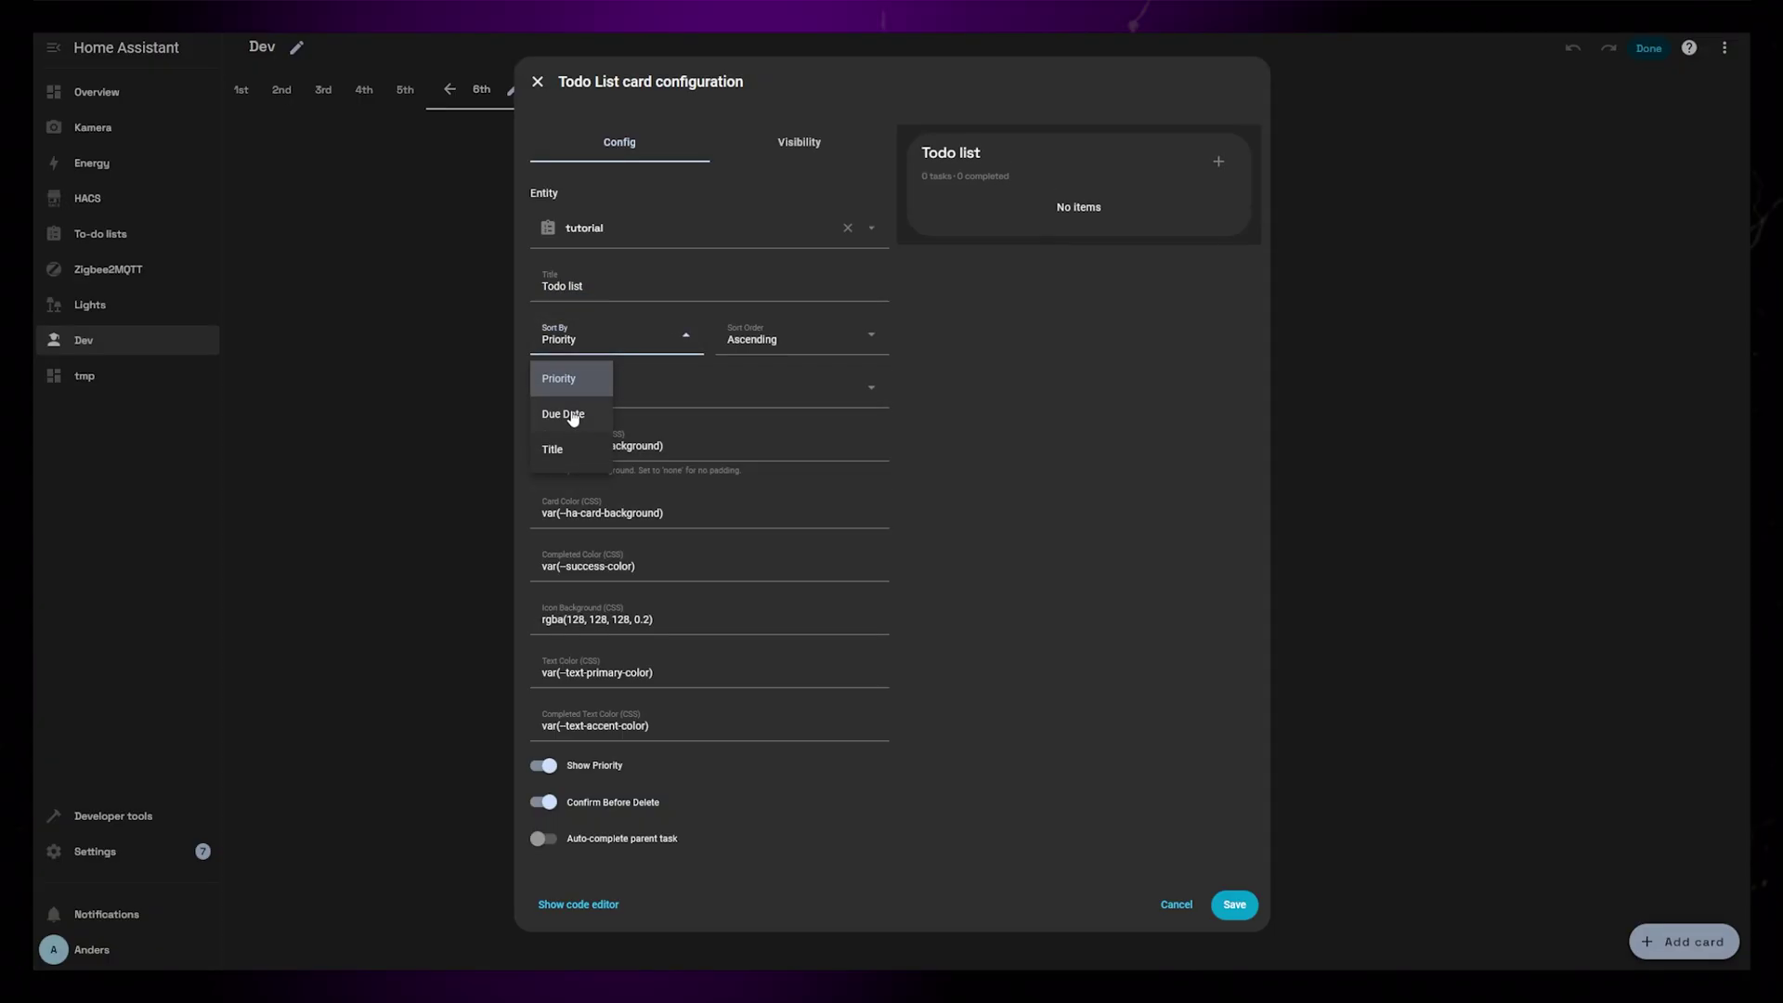
{"action": "left_click", "coordinate": [1035, 409]}
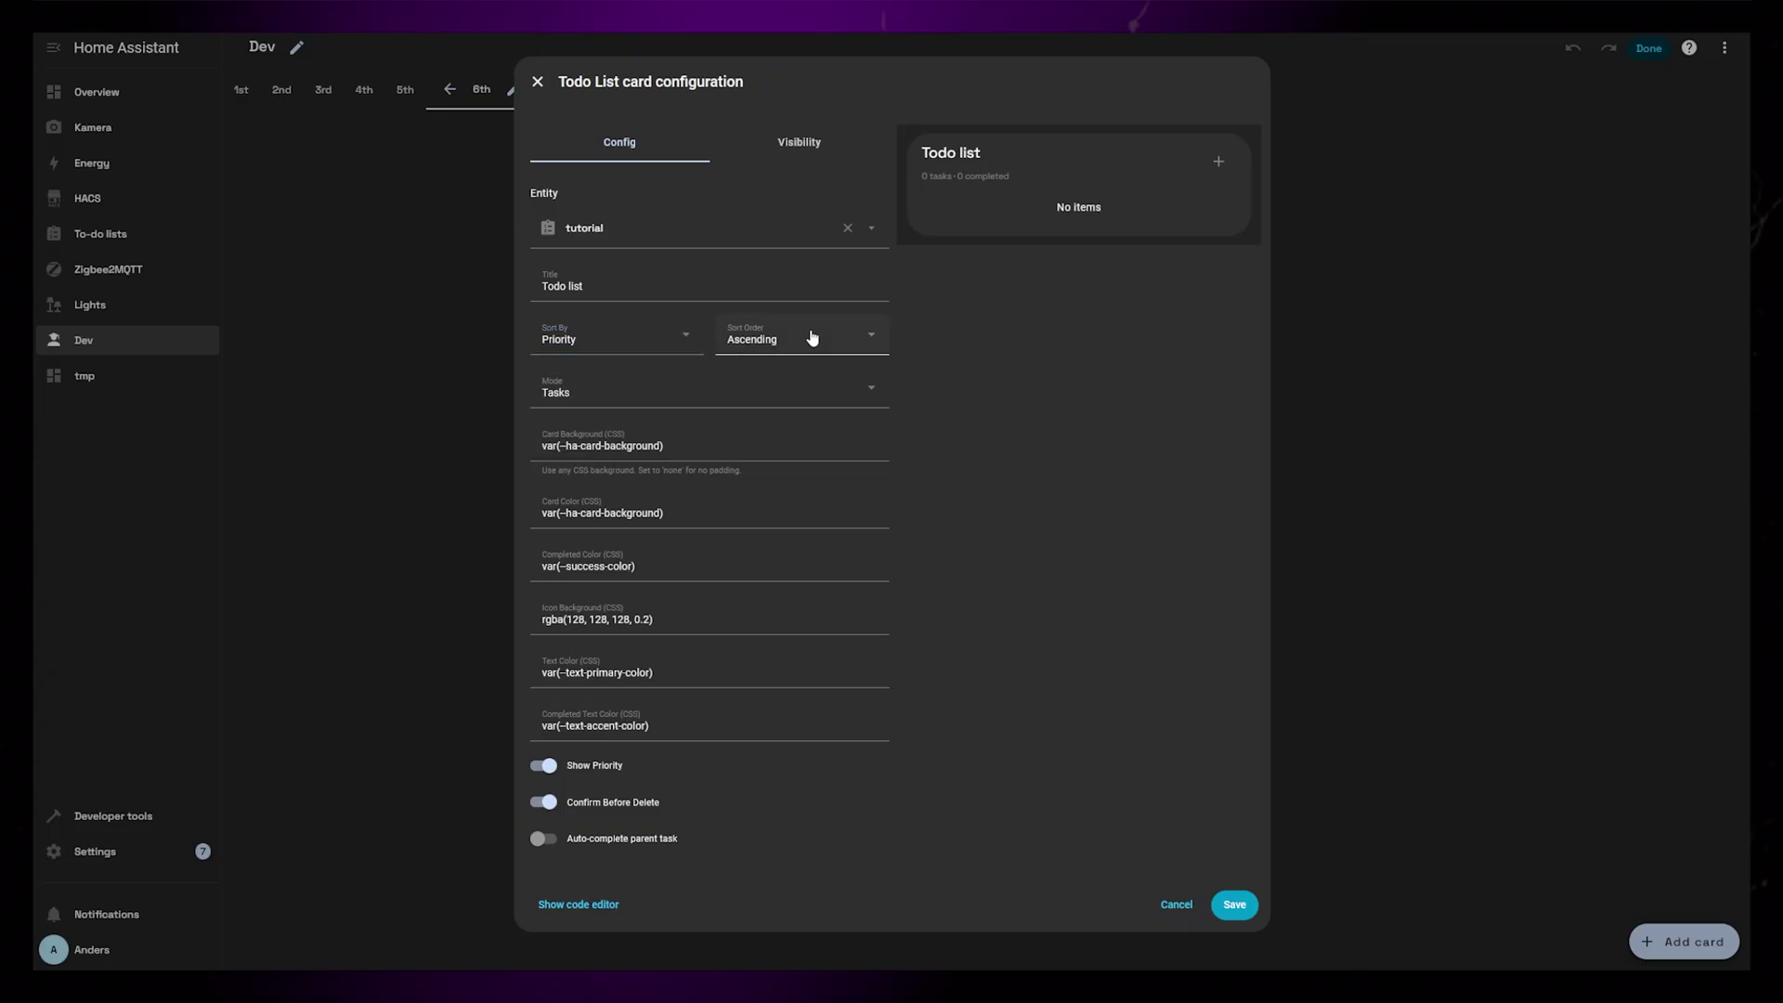
{"action": "left_click", "coordinate": [812, 337]}
Save the card and draft 'Clean bathroom' with a 'Use a good sponge' note, priority 1, due 26/12/2025
{"action": "left_click", "coordinate": [805, 345]}
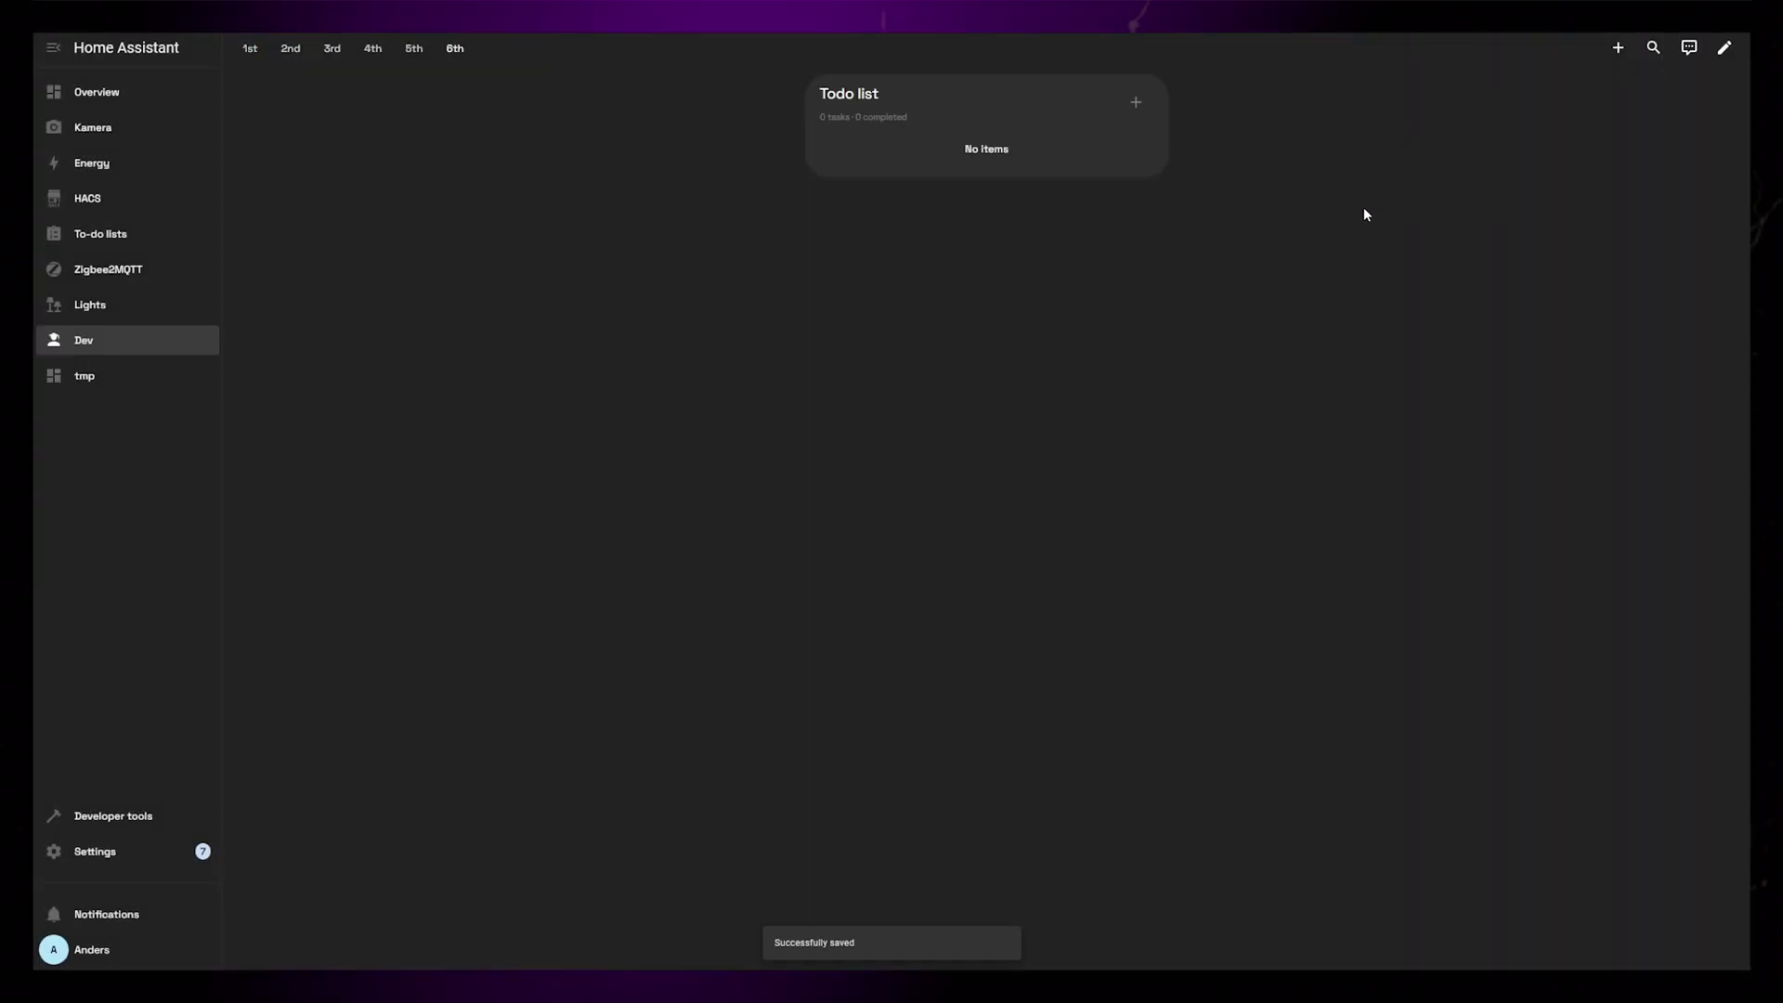
{"action": "left_click", "coordinate": [1134, 103]}
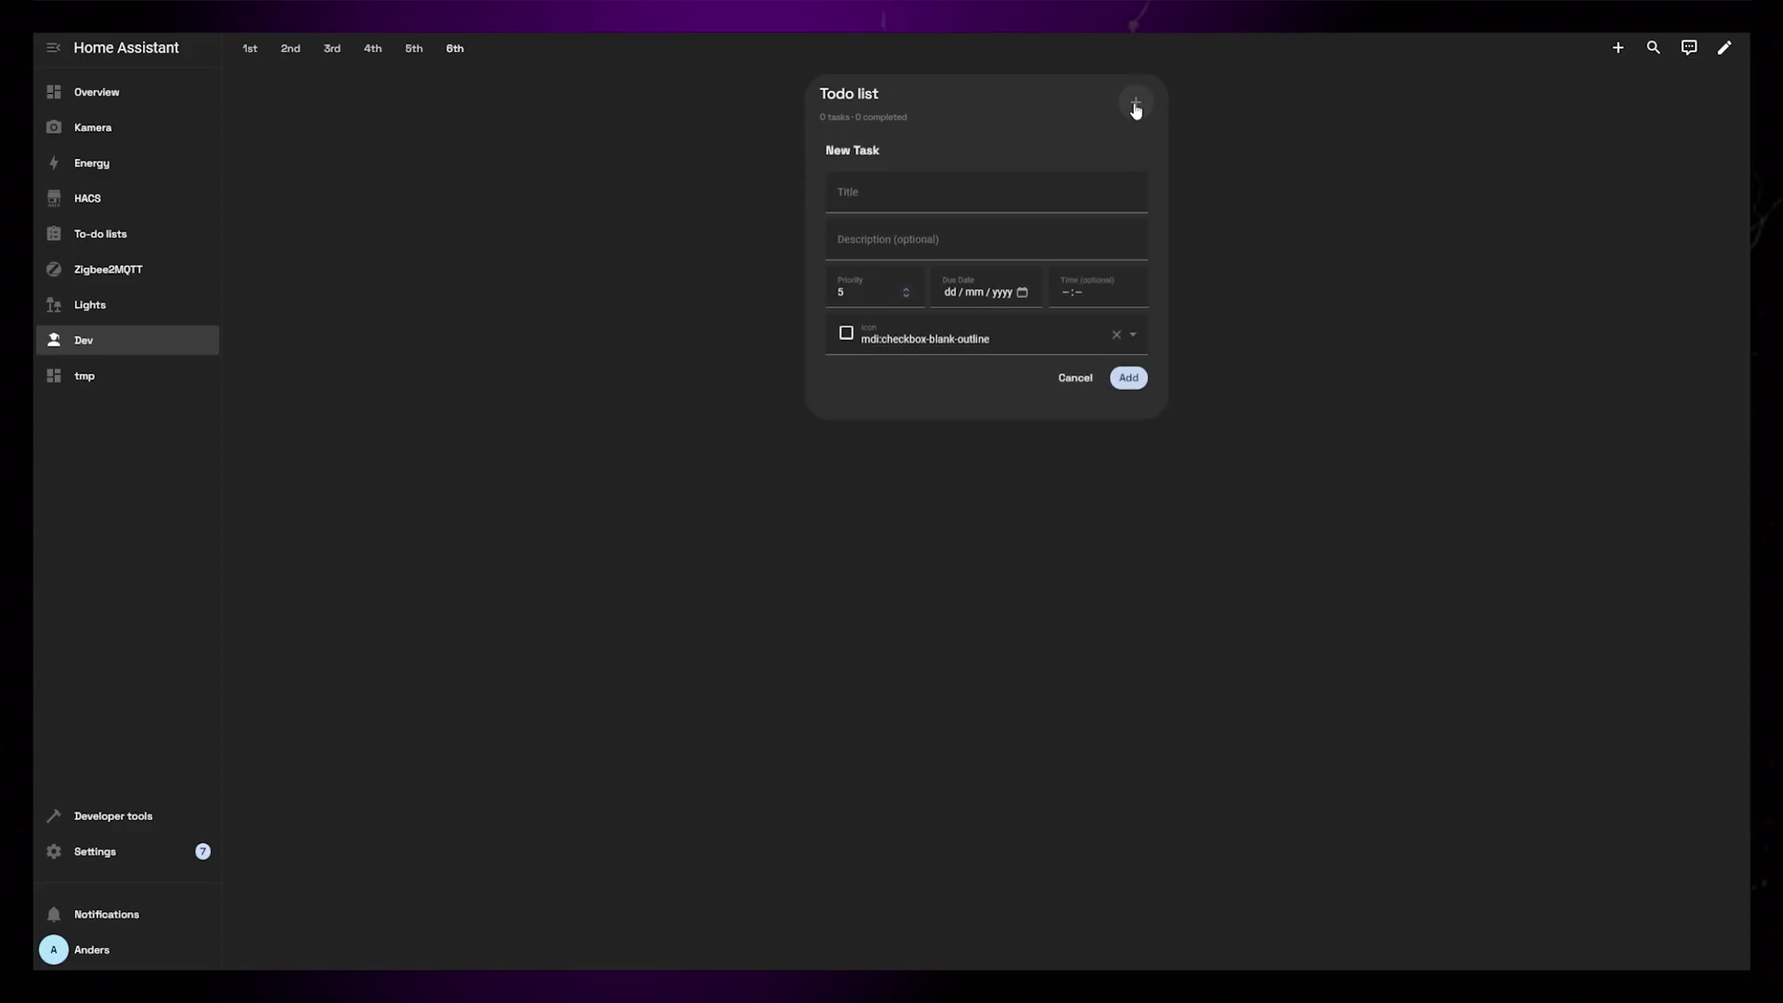
{"action": "left_click", "coordinate": [920, 193]}
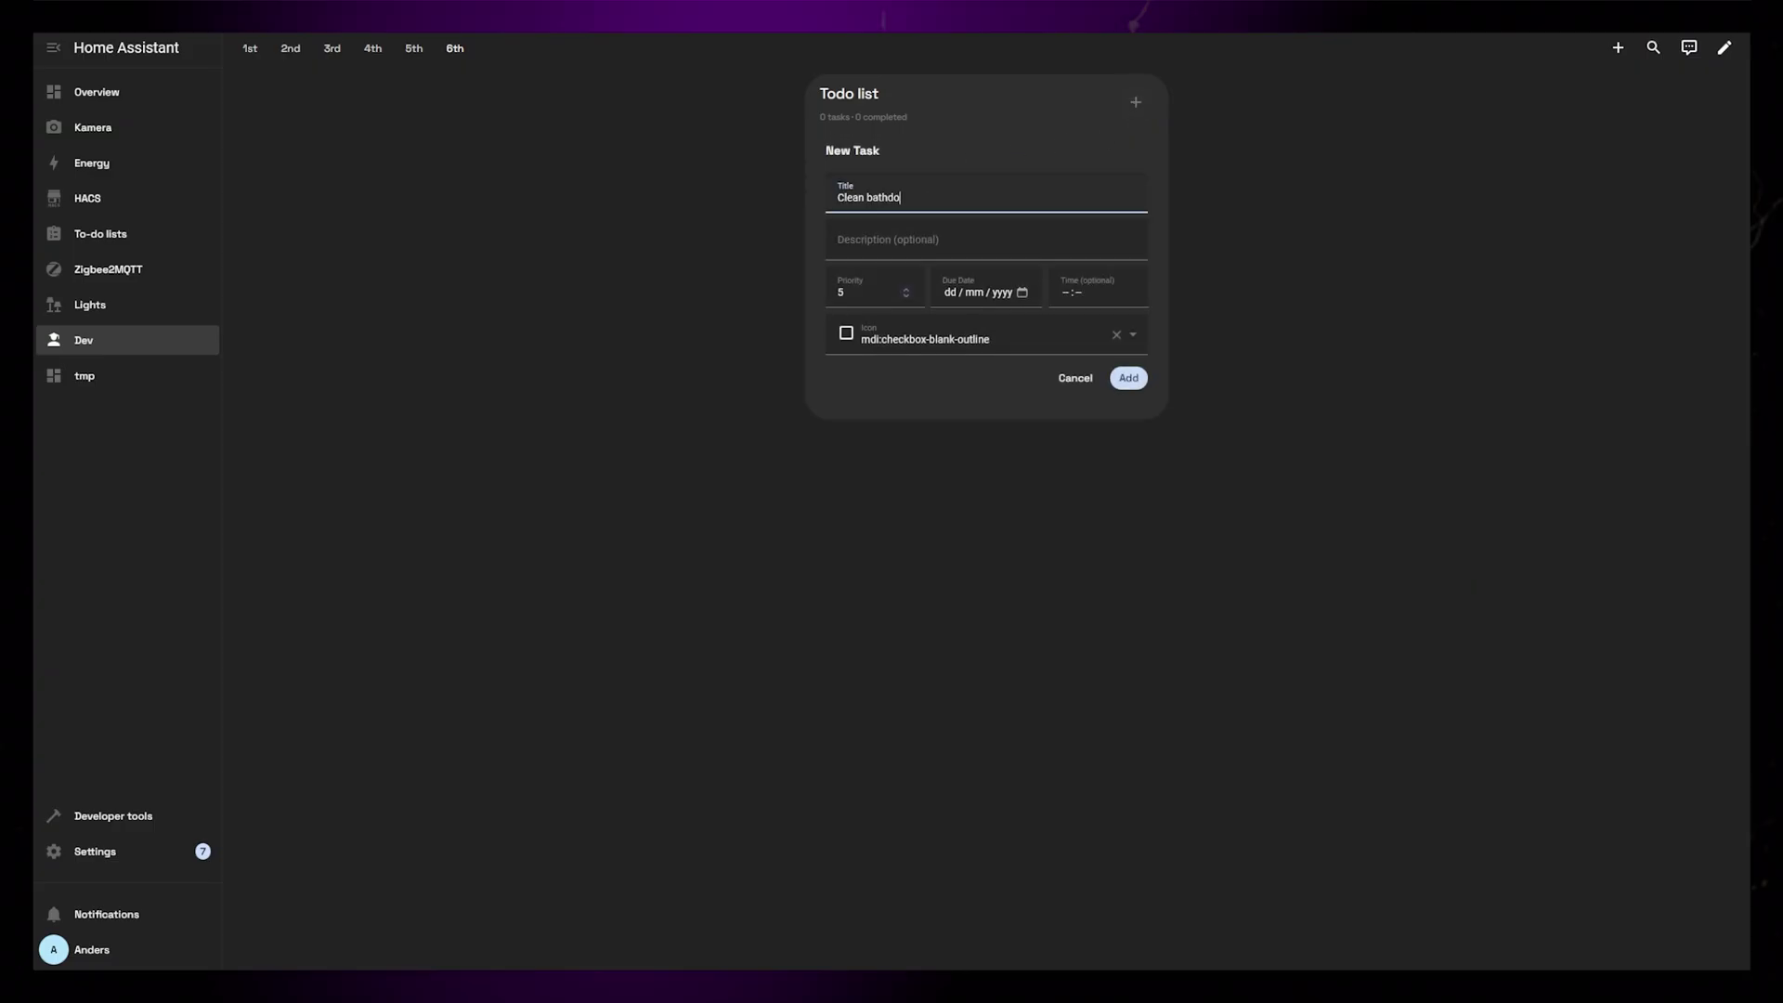
{"action": "type", "text": "Clean bathroom"}
{"action": "left_click", "coordinate": [891, 240]}
{"action": "type", "text": "Use a good sponge"}
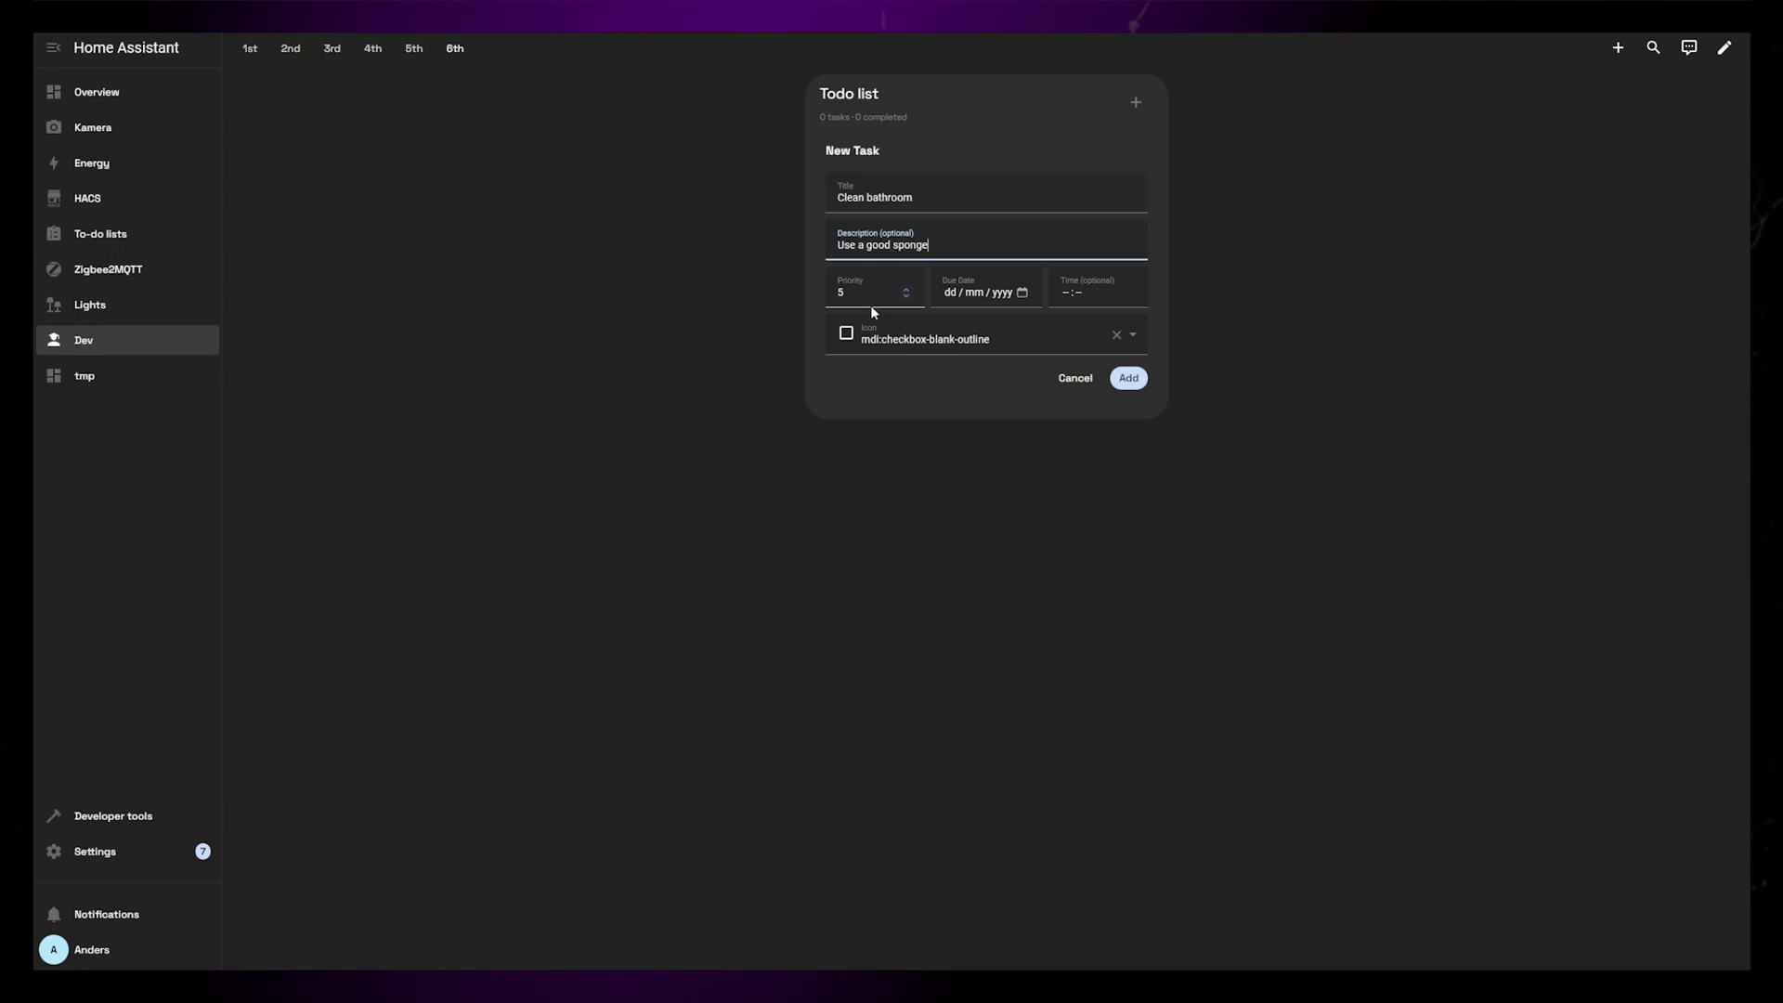
{"action": "key", "text": "Tab"}
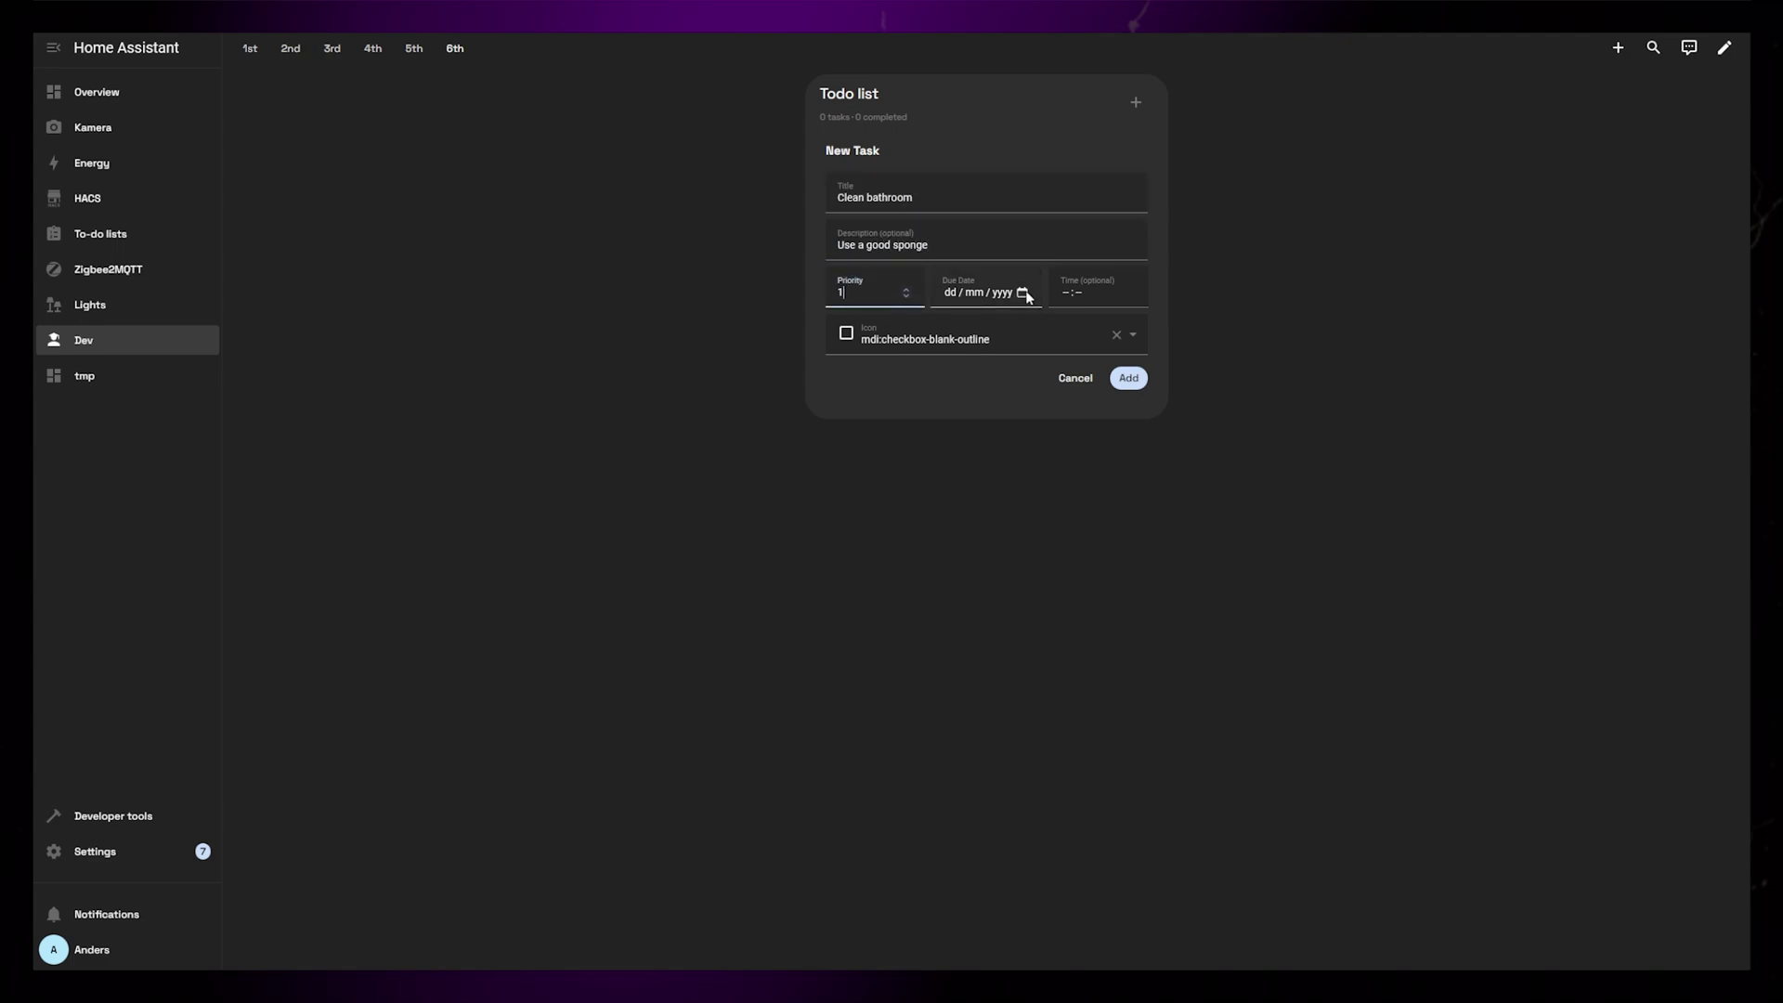
{"action": "left_click", "coordinate": [1031, 293]}
{"action": "type", "text": "26122025"}
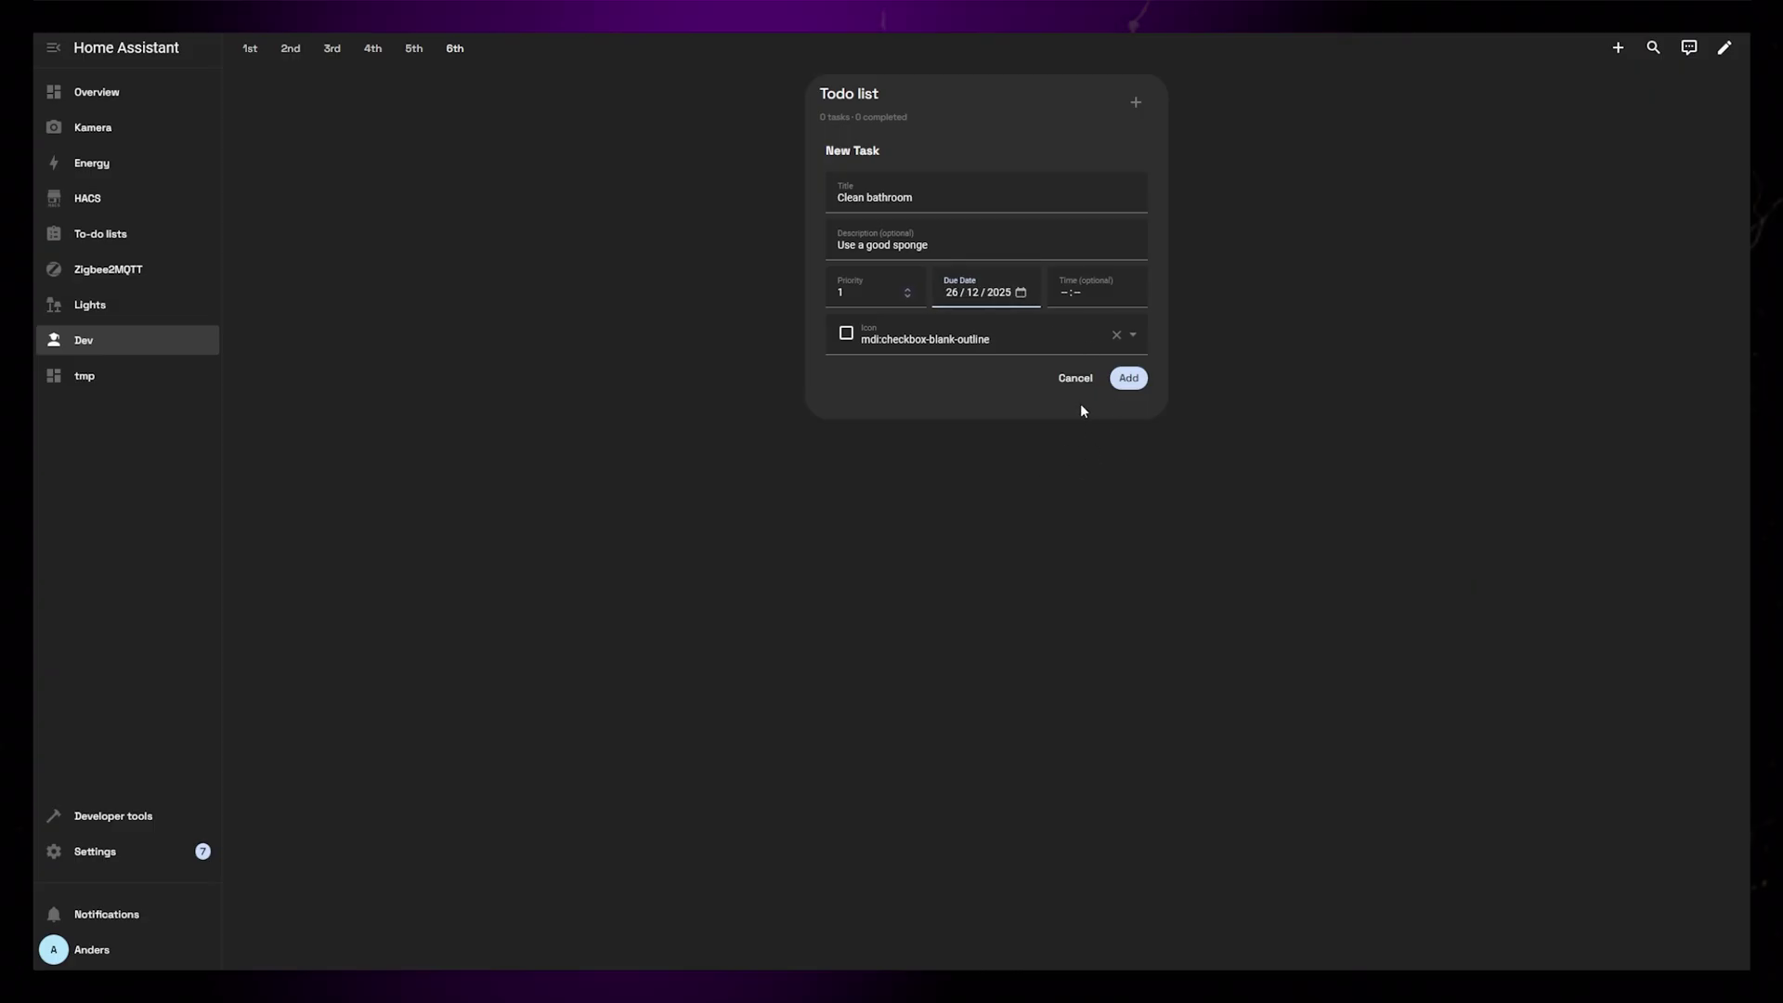
Give the task the mdi:bathtub icon and add it to the list
{"action": "left_click", "coordinate": [1113, 338]}
{"action": "left_click", "coordinate": [990, 337]}
{"action": "type", "text": "bath"}
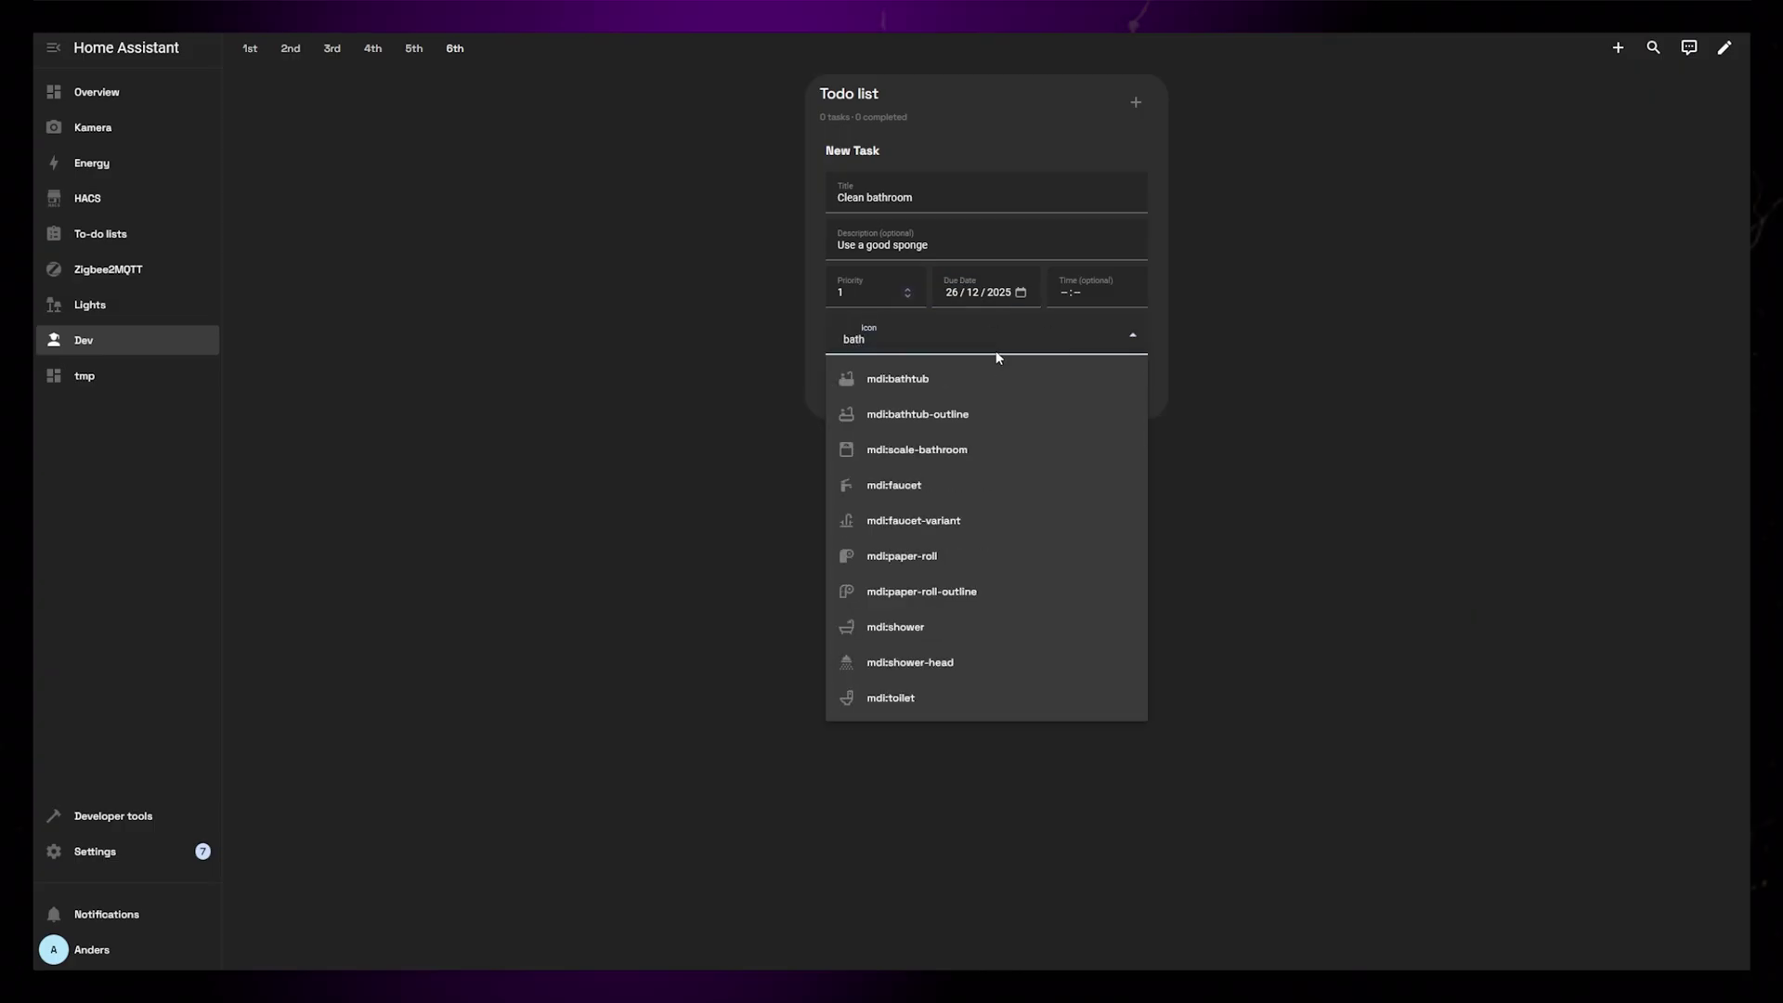
{"action": "left_click", "coordinate": [938, 378]}
{"action": "left_click", "coordinate": [1133, 377]}
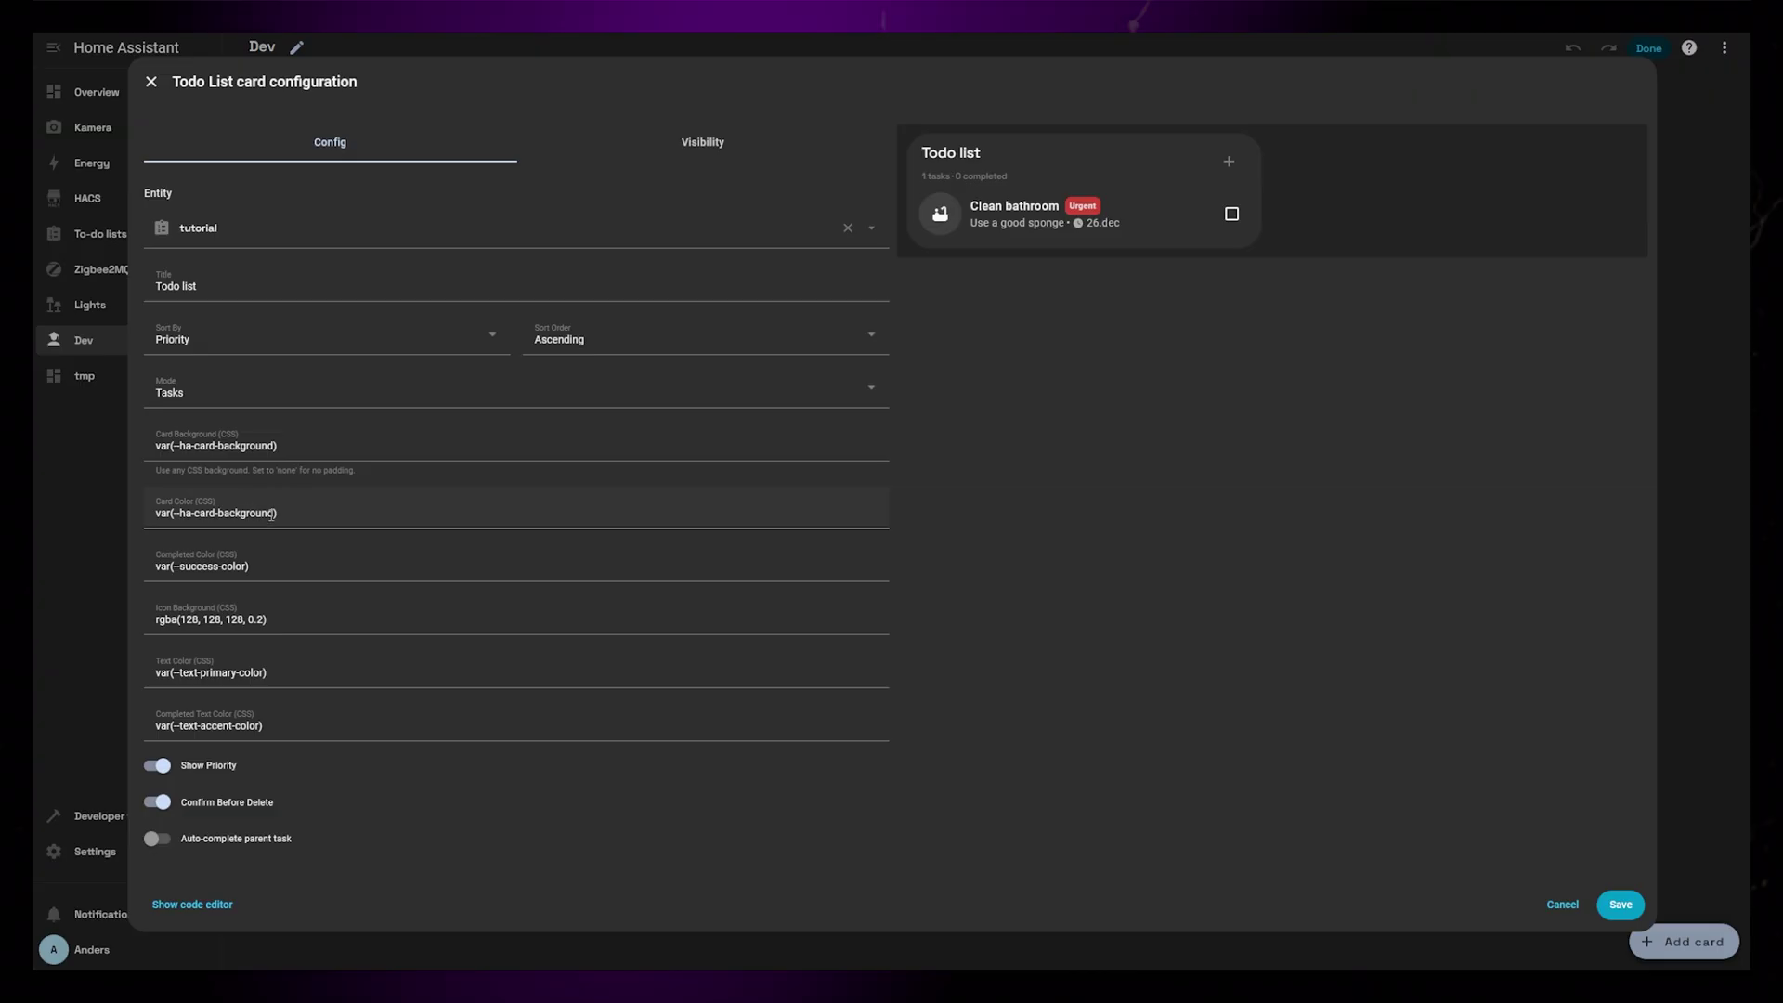
Change Card Color to var(--gray200), after trying and undoing red
{"action": "left_click_drag", "start_coordinate": [307, 513], "coordinate": [137, 513]}
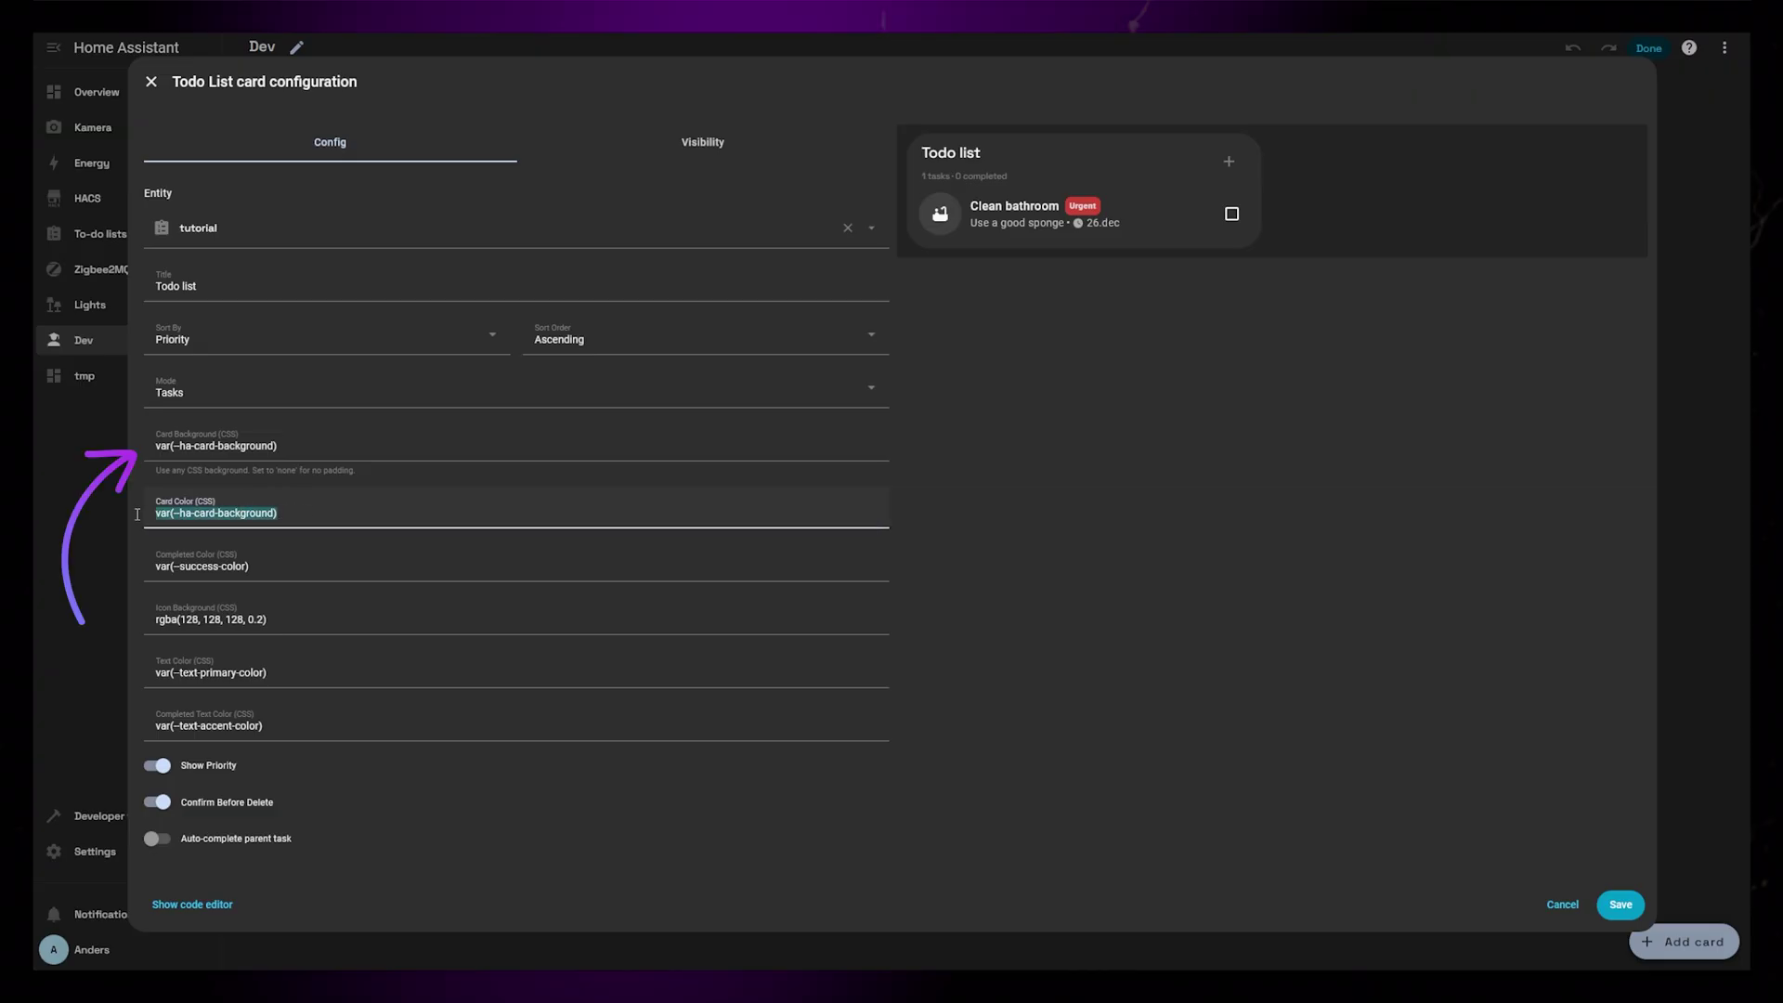
{"action": "type", "text": "red"}
{"action": "key", "text": "ctrl+z"}
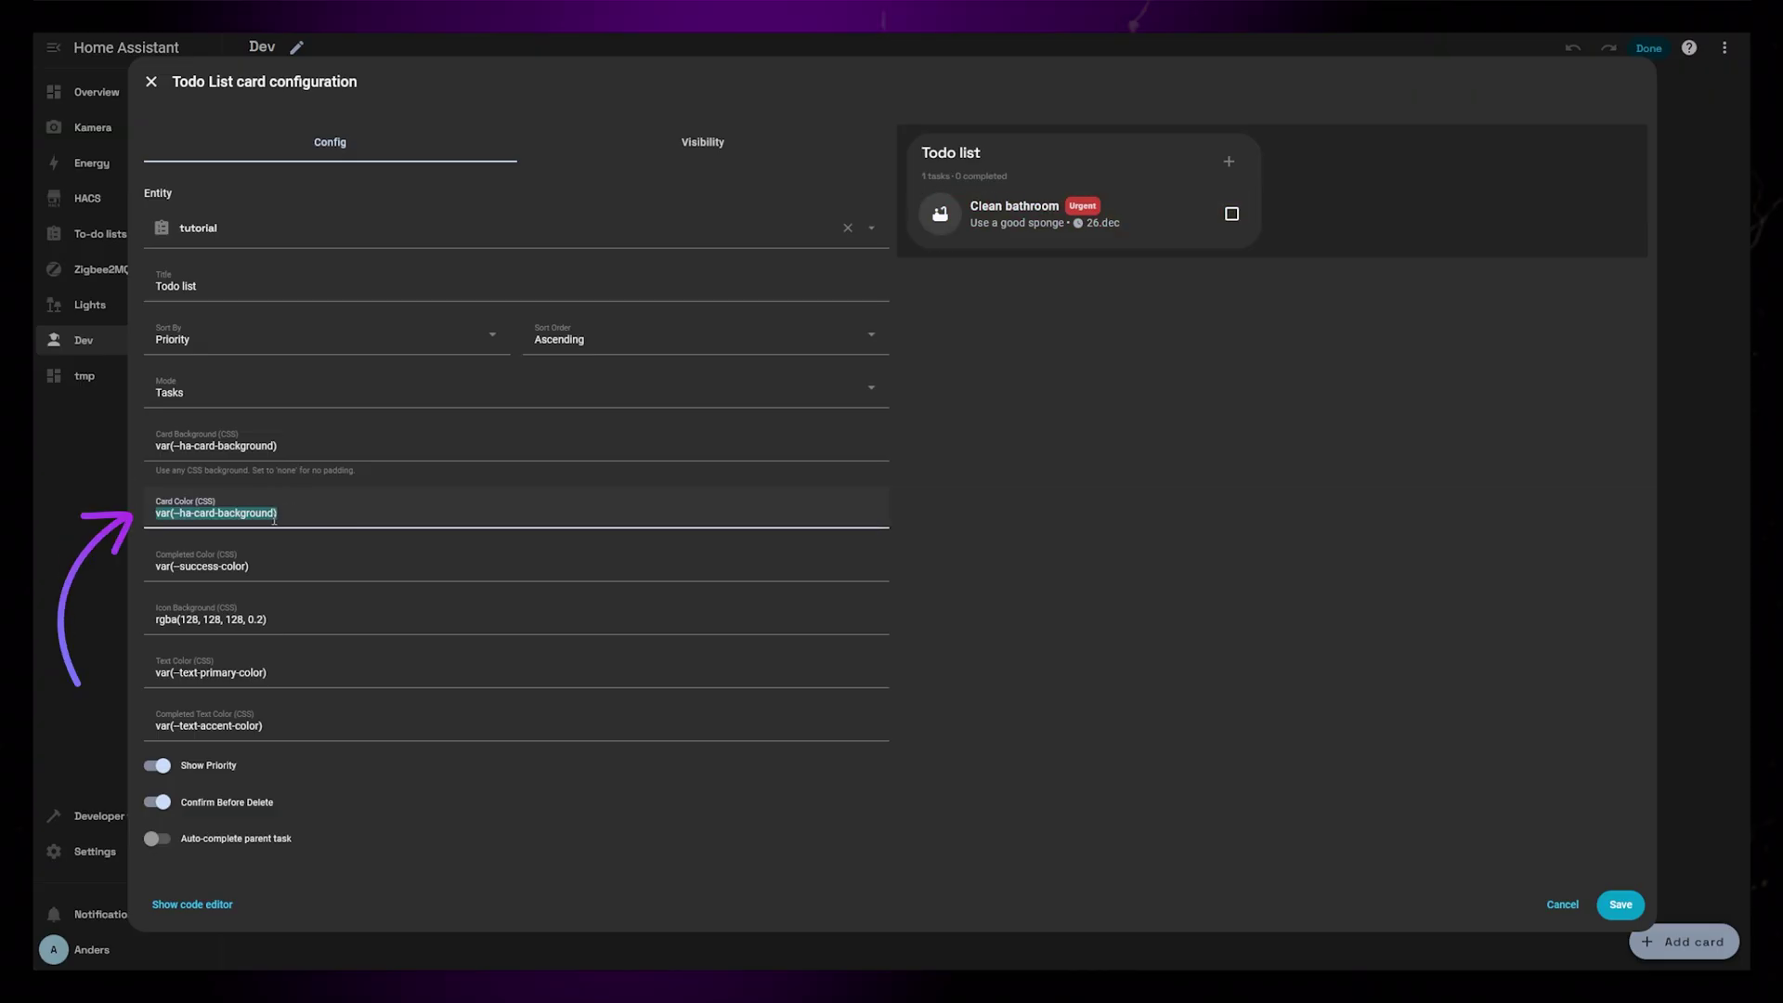
{"action": "left_click_drag", "start_coordinate": [277, 515], "coordinate": [180, 515]}
{"action": "type", "text": "gray200"}
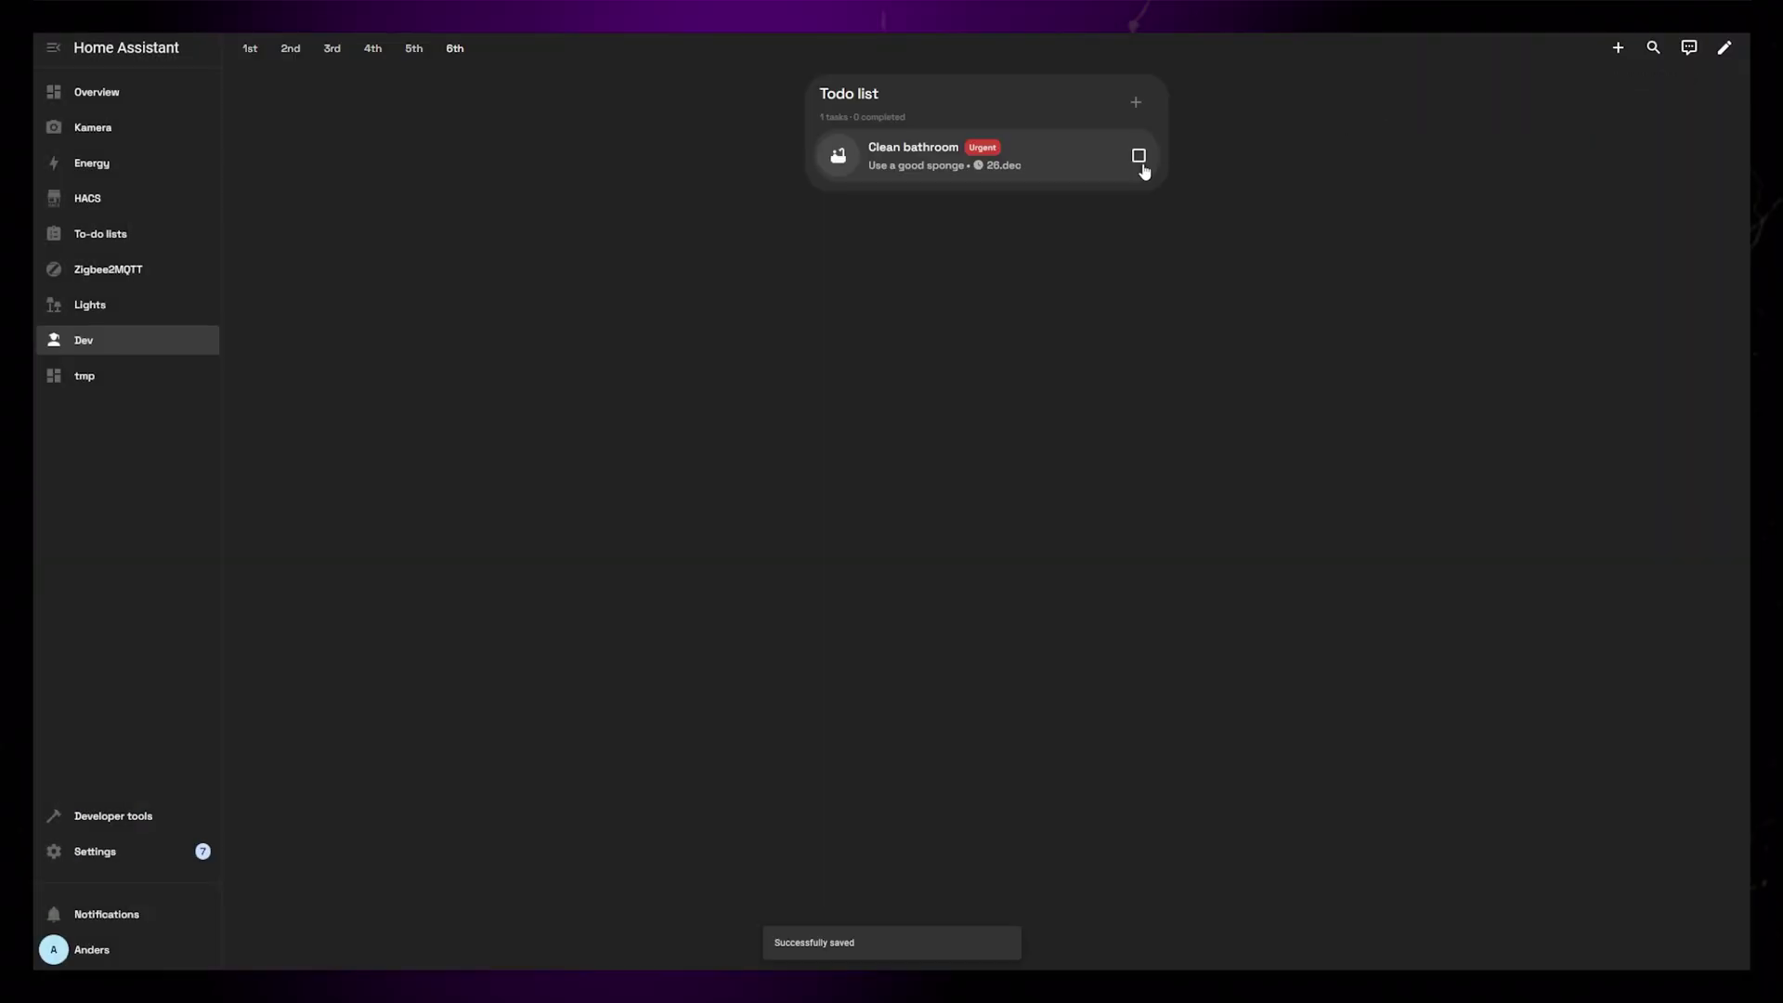
Toggle Clean bathroom done and back, then add subtasks Wash sink and Take out the trash
{"action": "left_click", "coordinate": [1139, 156]}
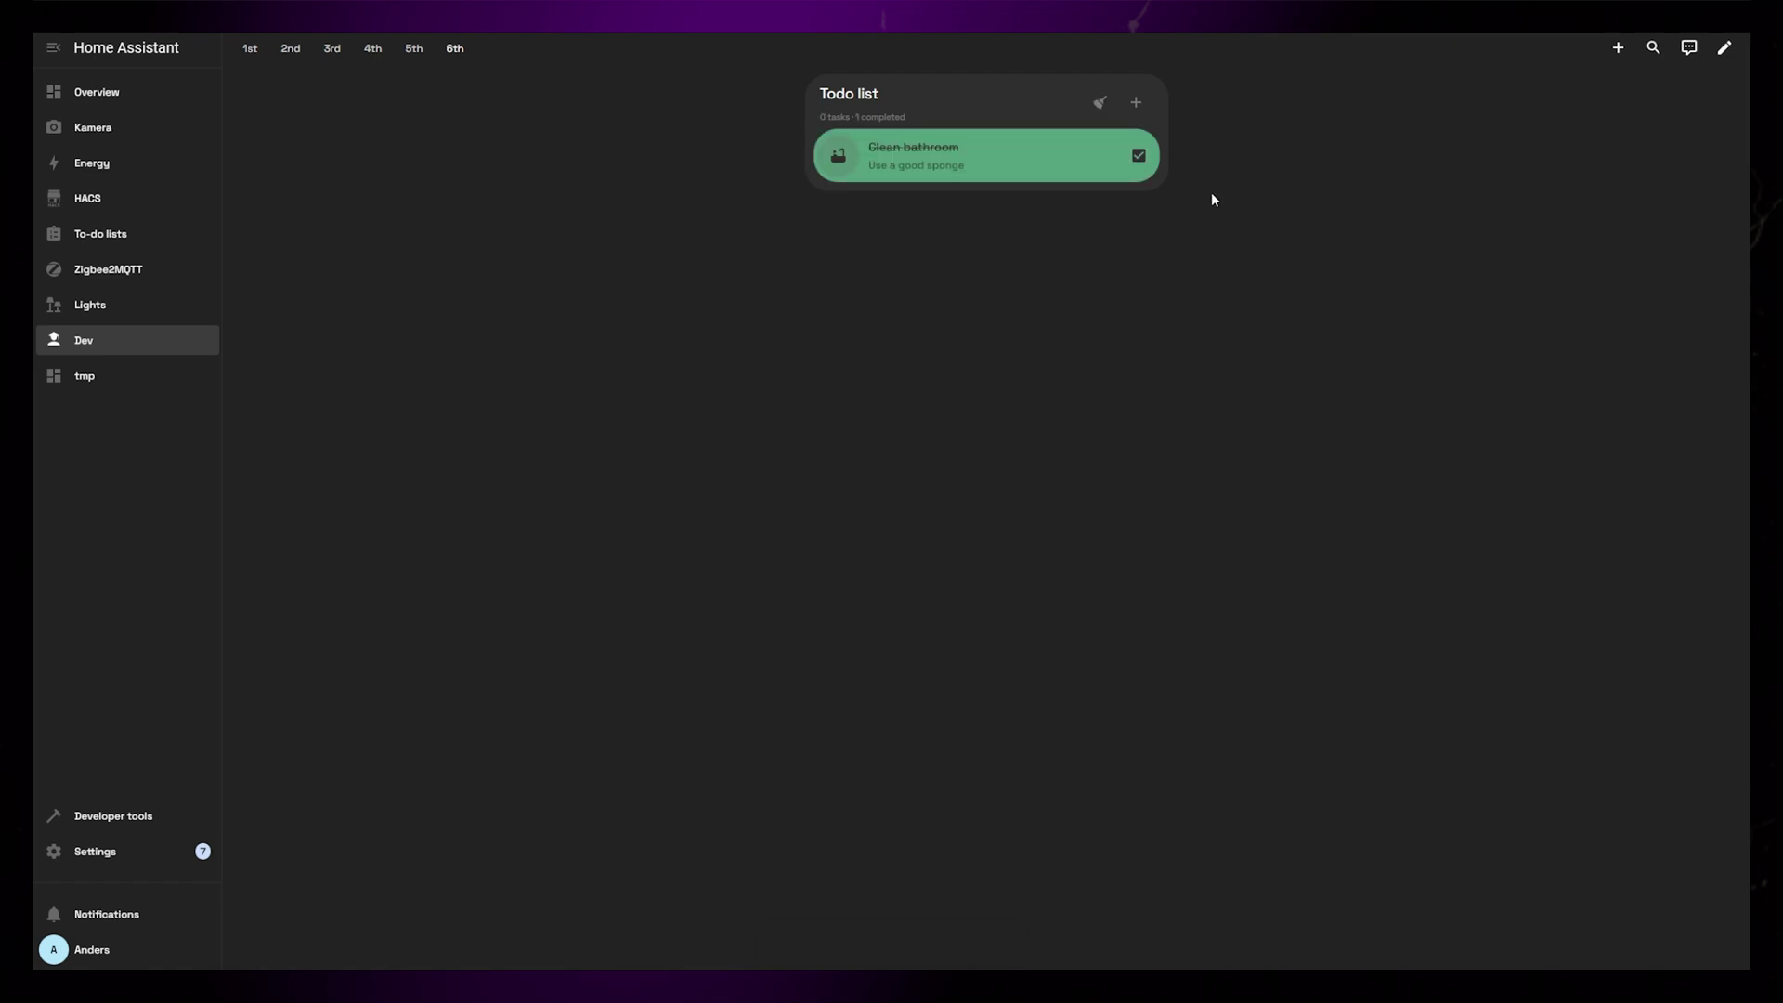
{"action": "left_click", "coordinate": [1138, 156]}
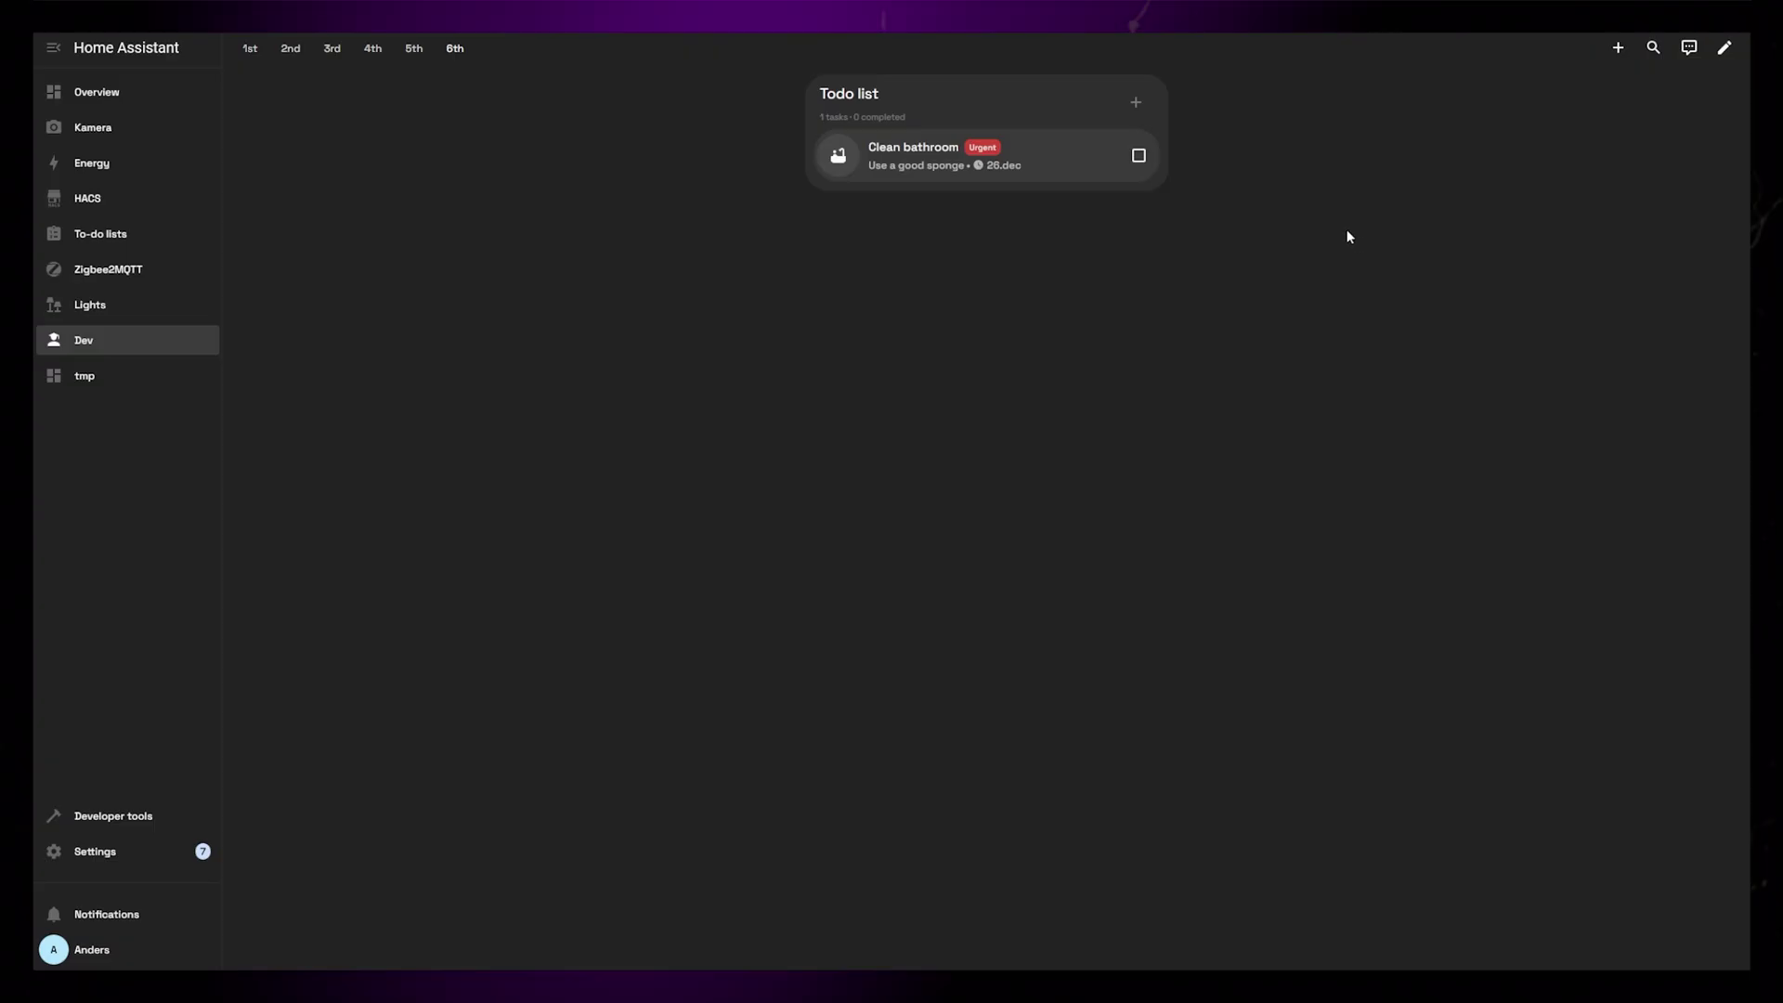
{"action": "left_click", "coordinate": [935, 171]}
{"action": "type", "text": "Wash sink"}
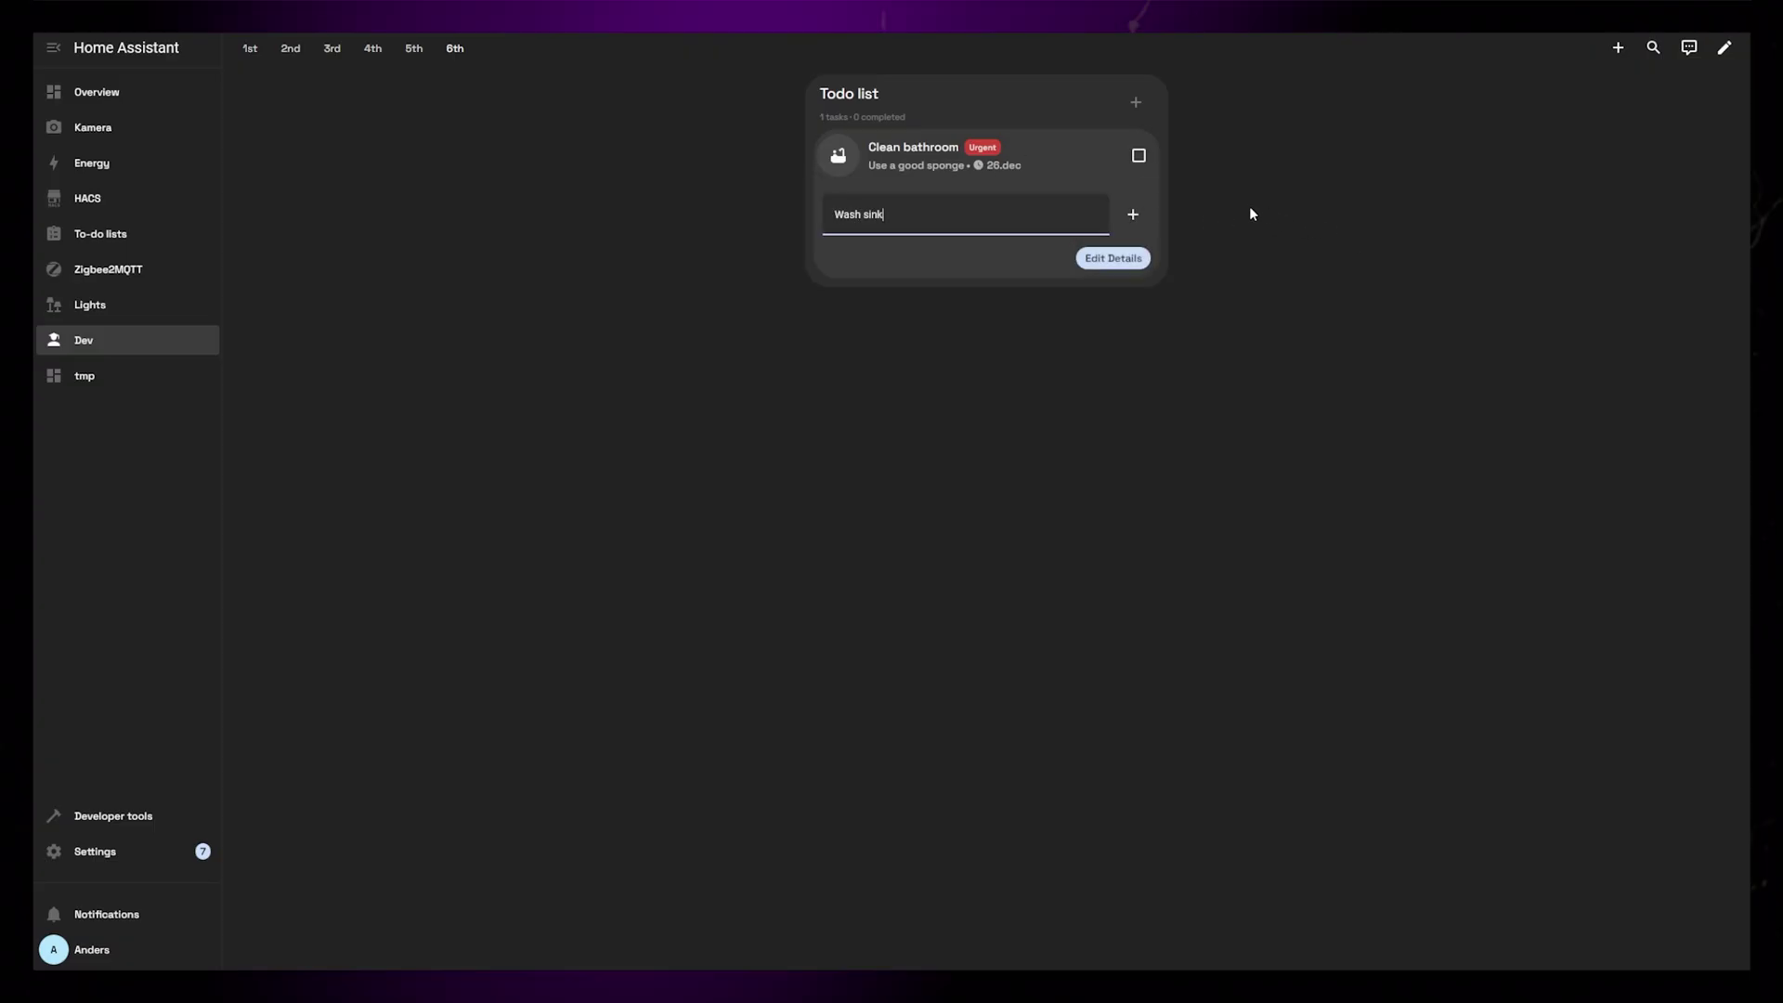
{"action": "key", "text": "Return"}
{"action": "type", "text": "Take out the trash"}
{"action": "key", "text": "Return"}
Add subtasks Clean toilet and Buy new toilet paper, then collapse the task
{"action": "type", "text": "Clean toilet"}
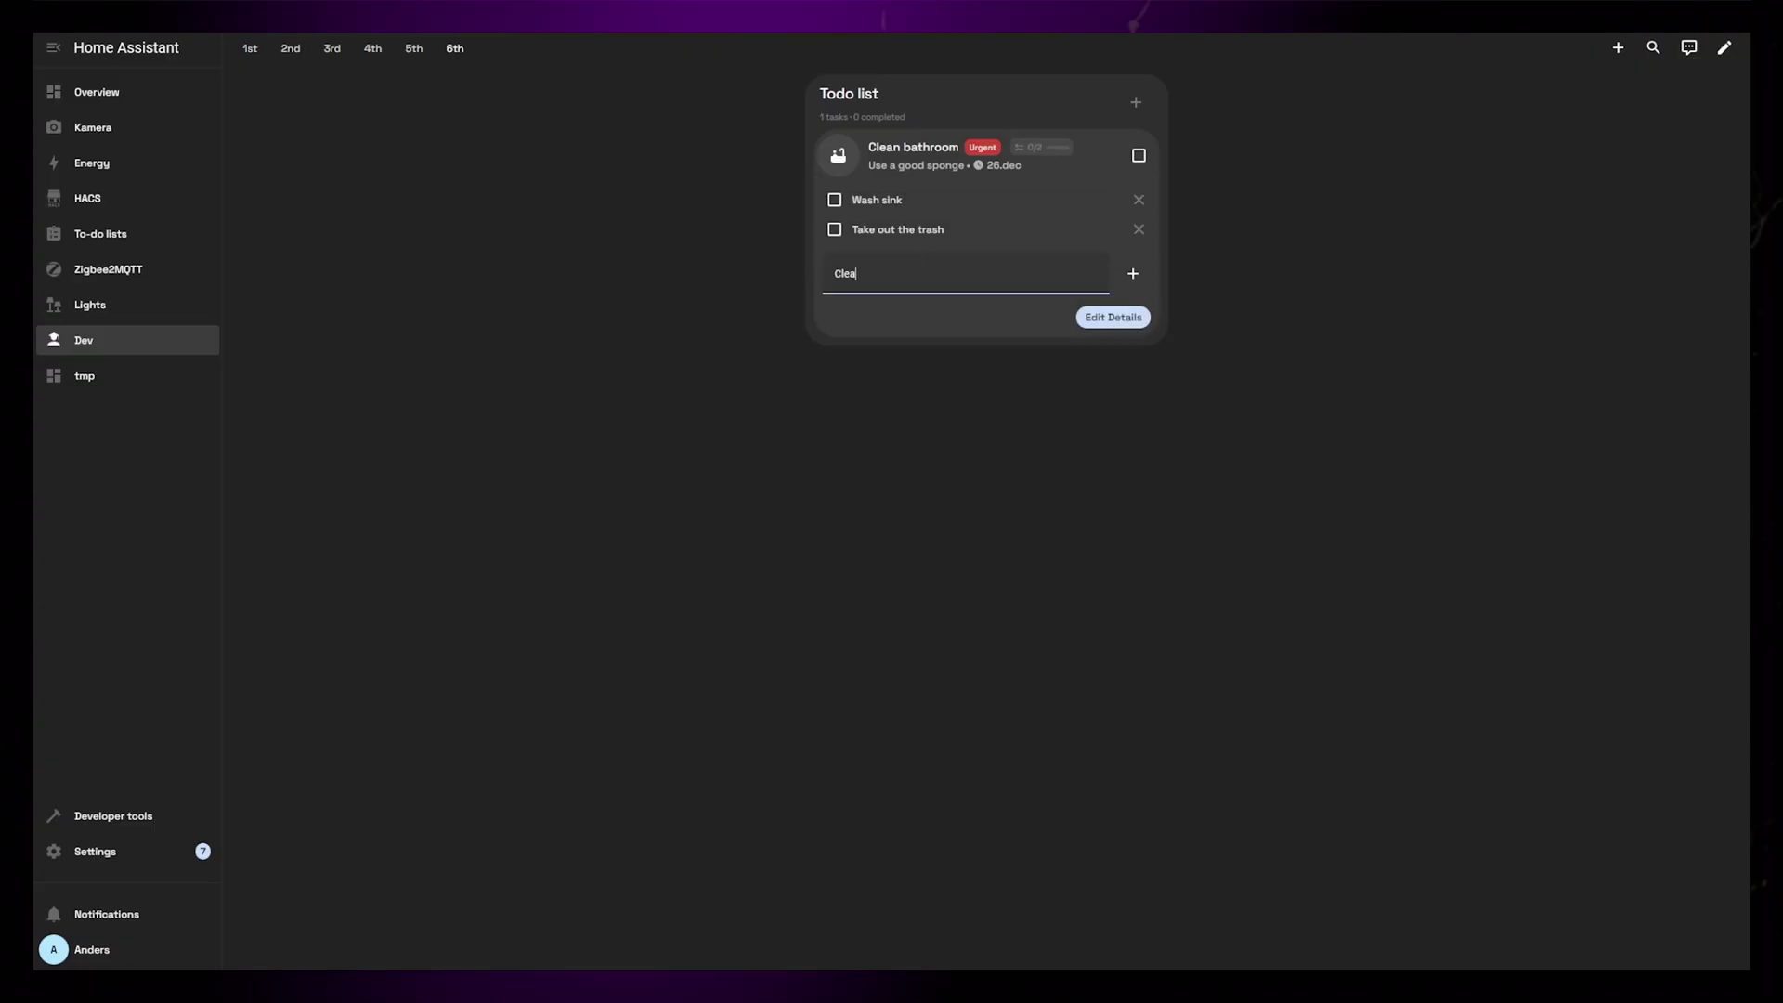
{"action": "left_click", "coordinate": [1133, 274]}
{"action": "type", "text": "Buy new toilet paper"}
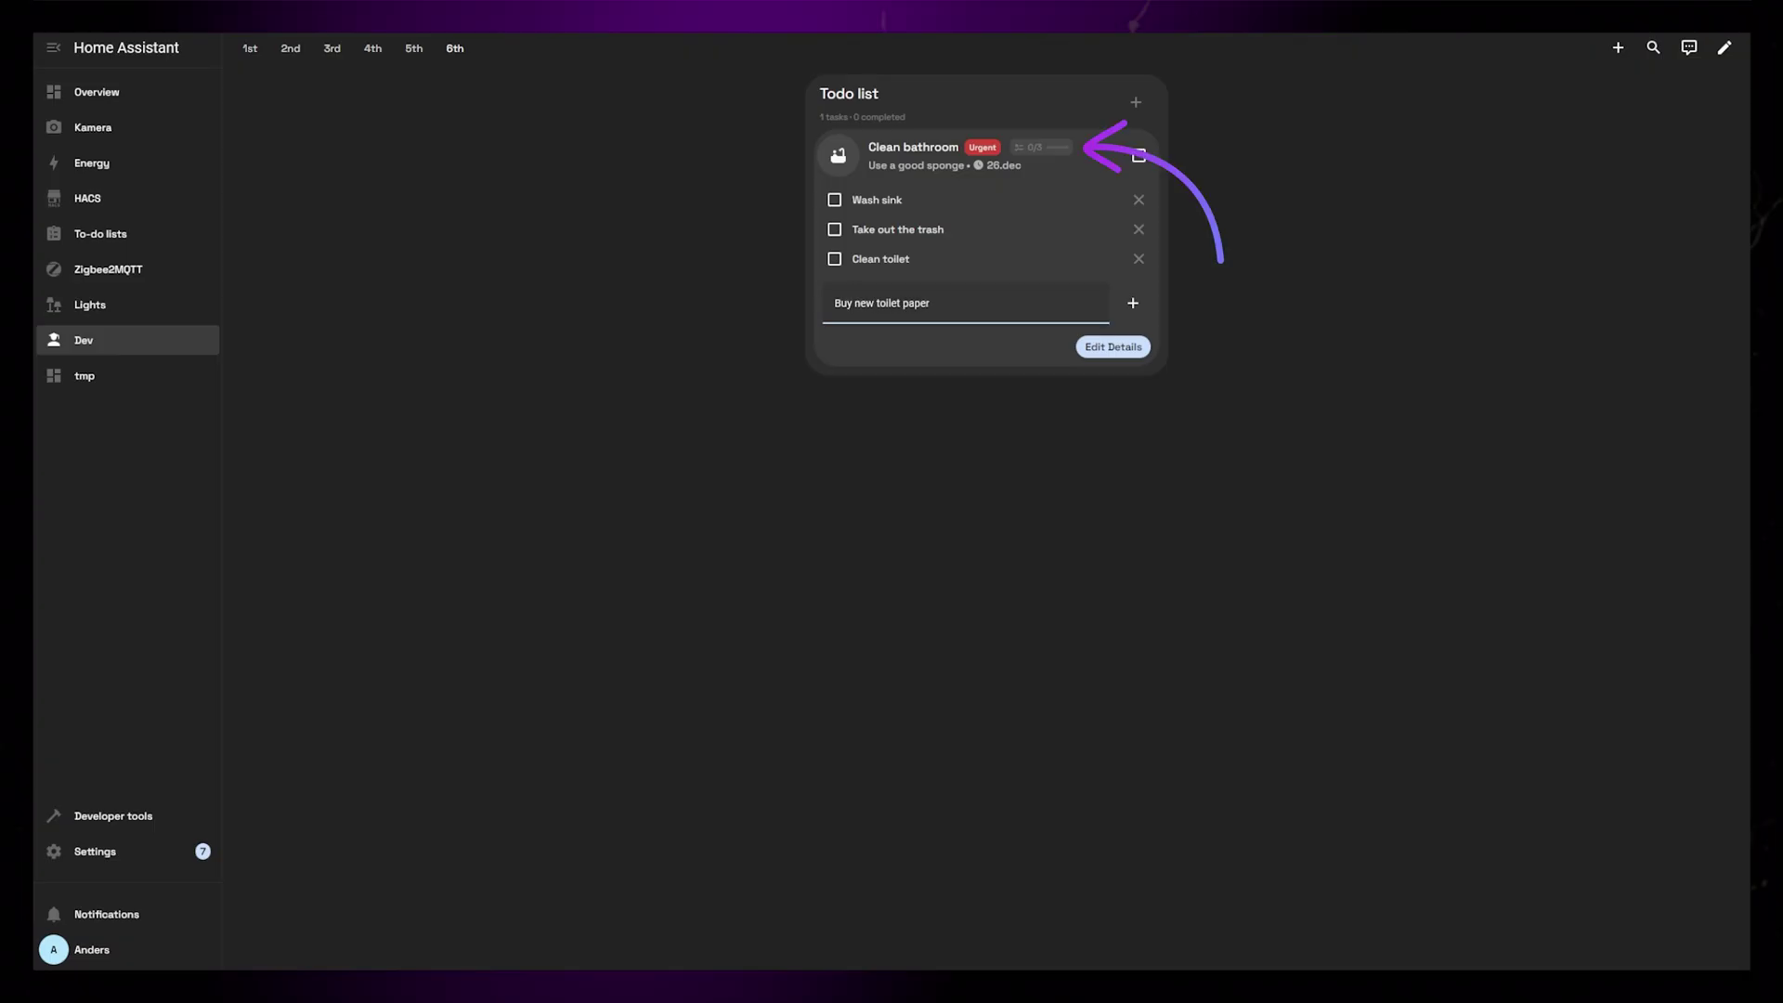
{"action": "key", "text": "Return"}
{"action": "left_click", "coordinate": [1088, 156]}
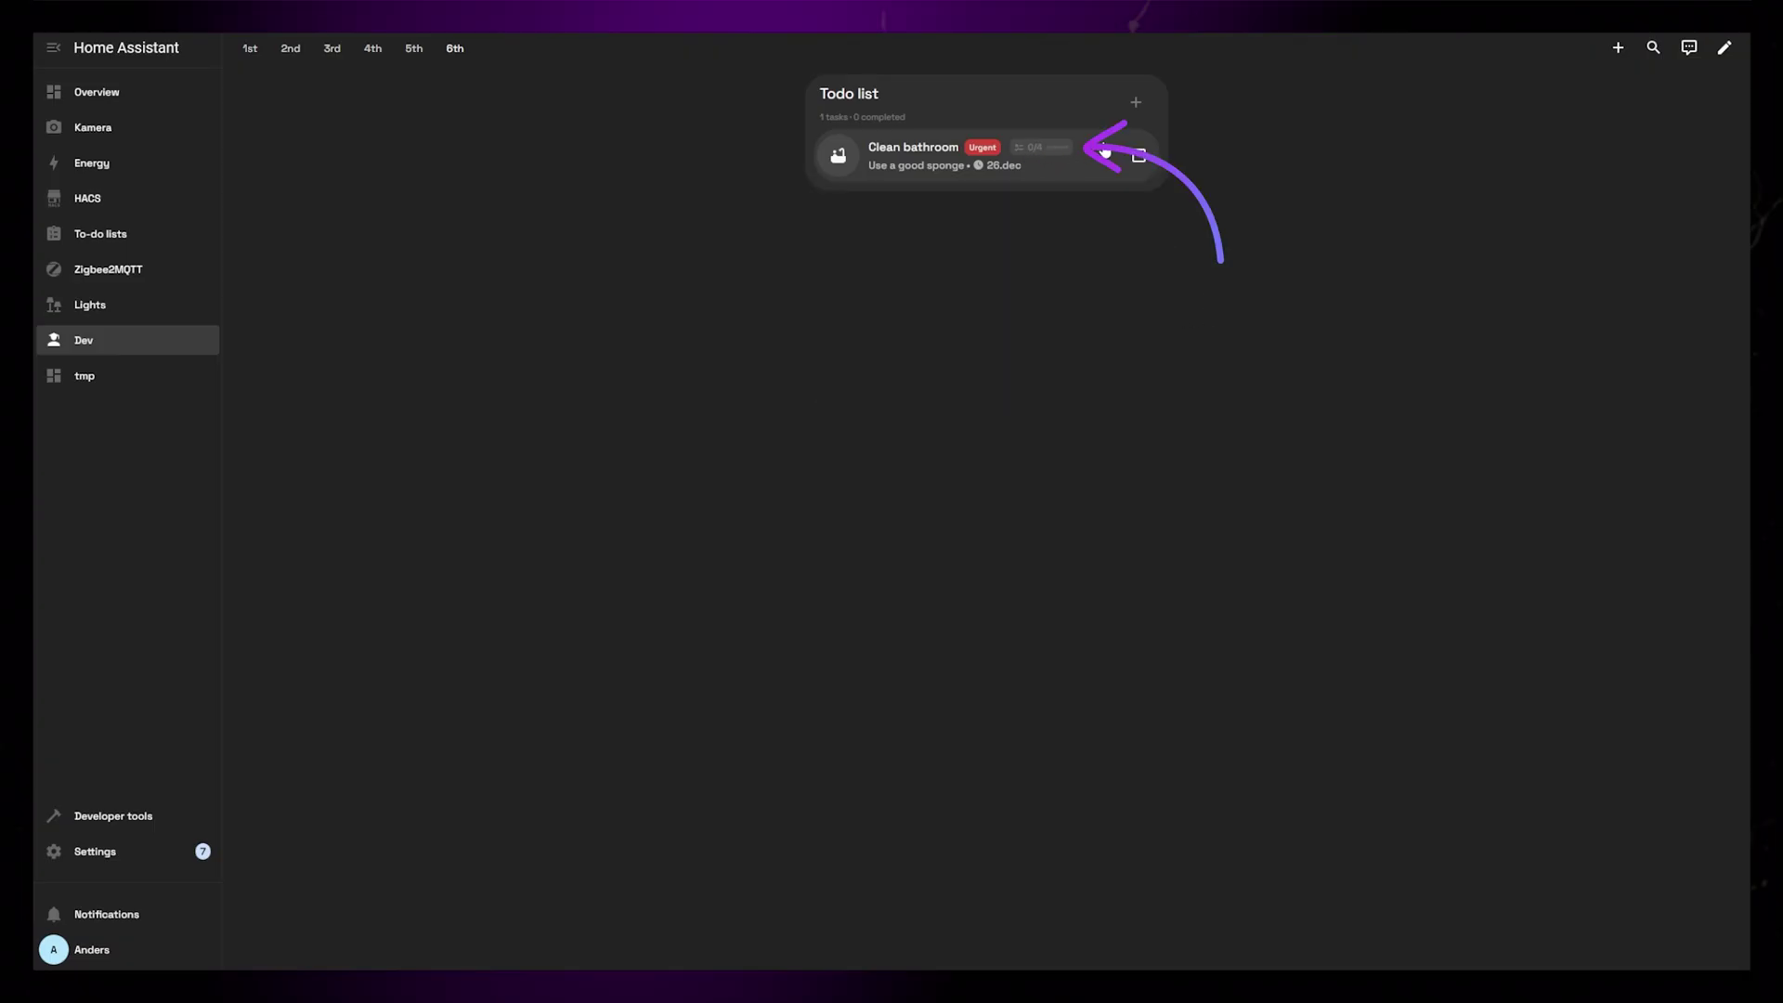
{"action": "left_click", "coordinate": [1725, 48]}
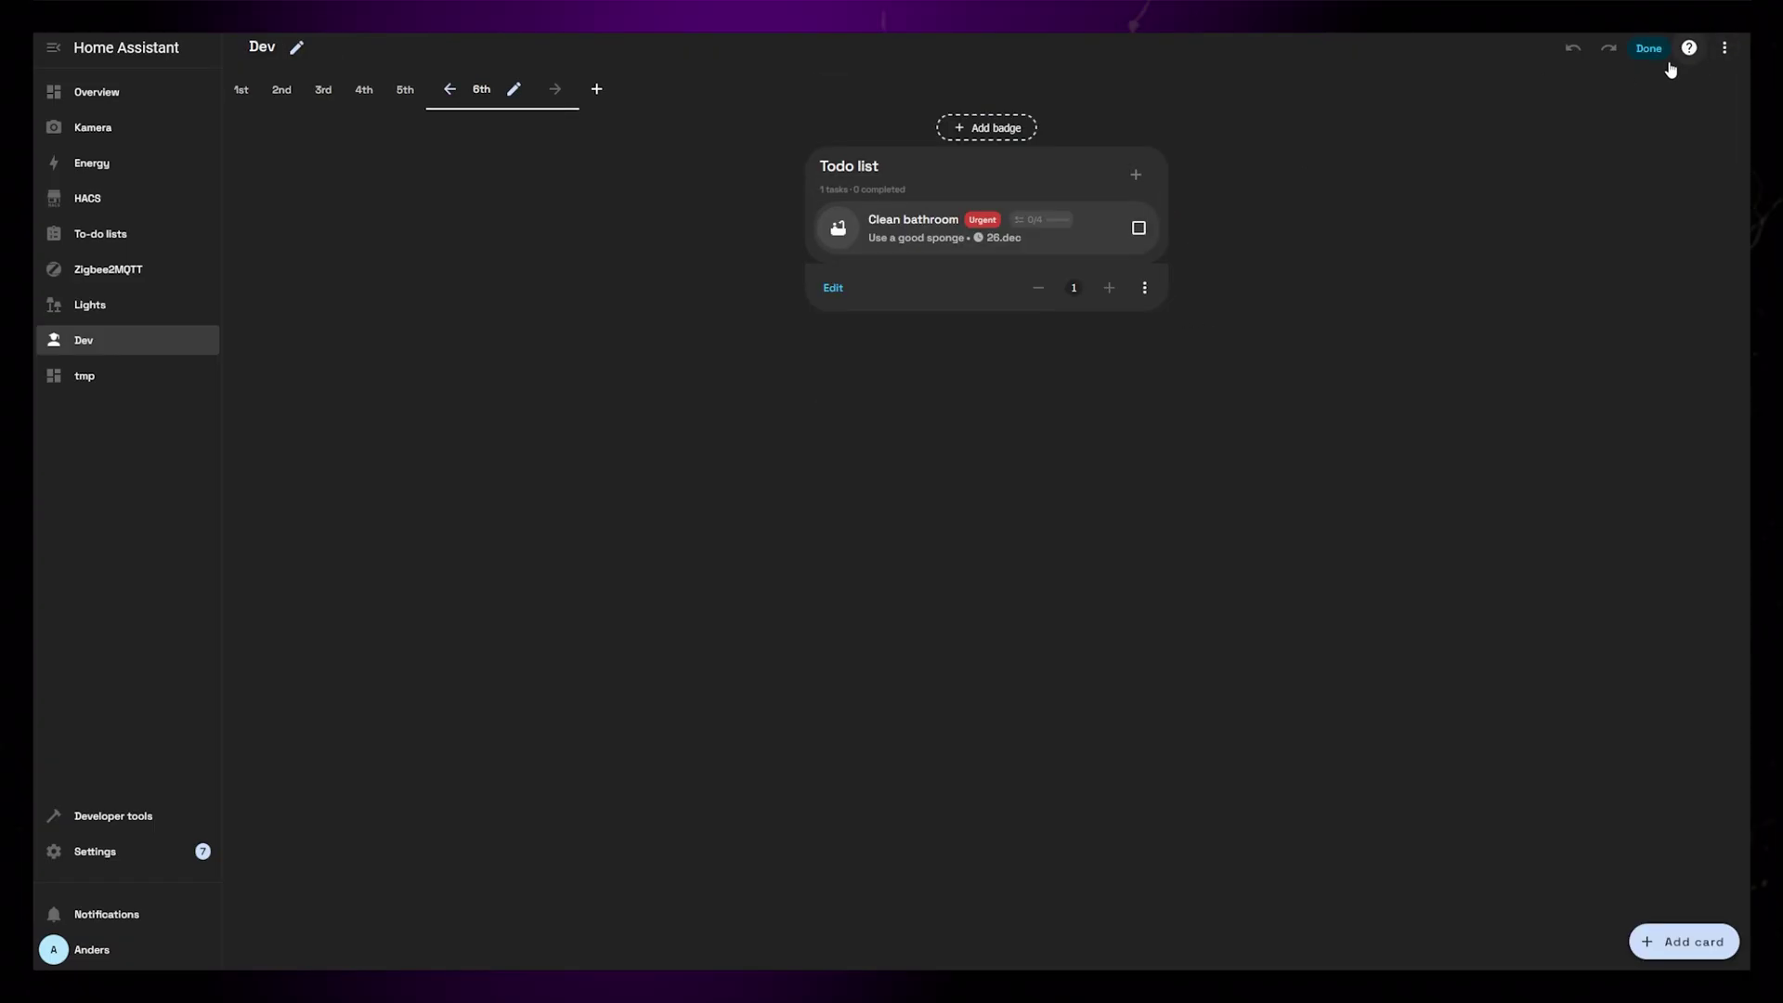
Enable Auto-complete parent task on the card, then tick all four Clean bathroom subtasks
{"action": "left_click", "coordinate": [834, 289]}
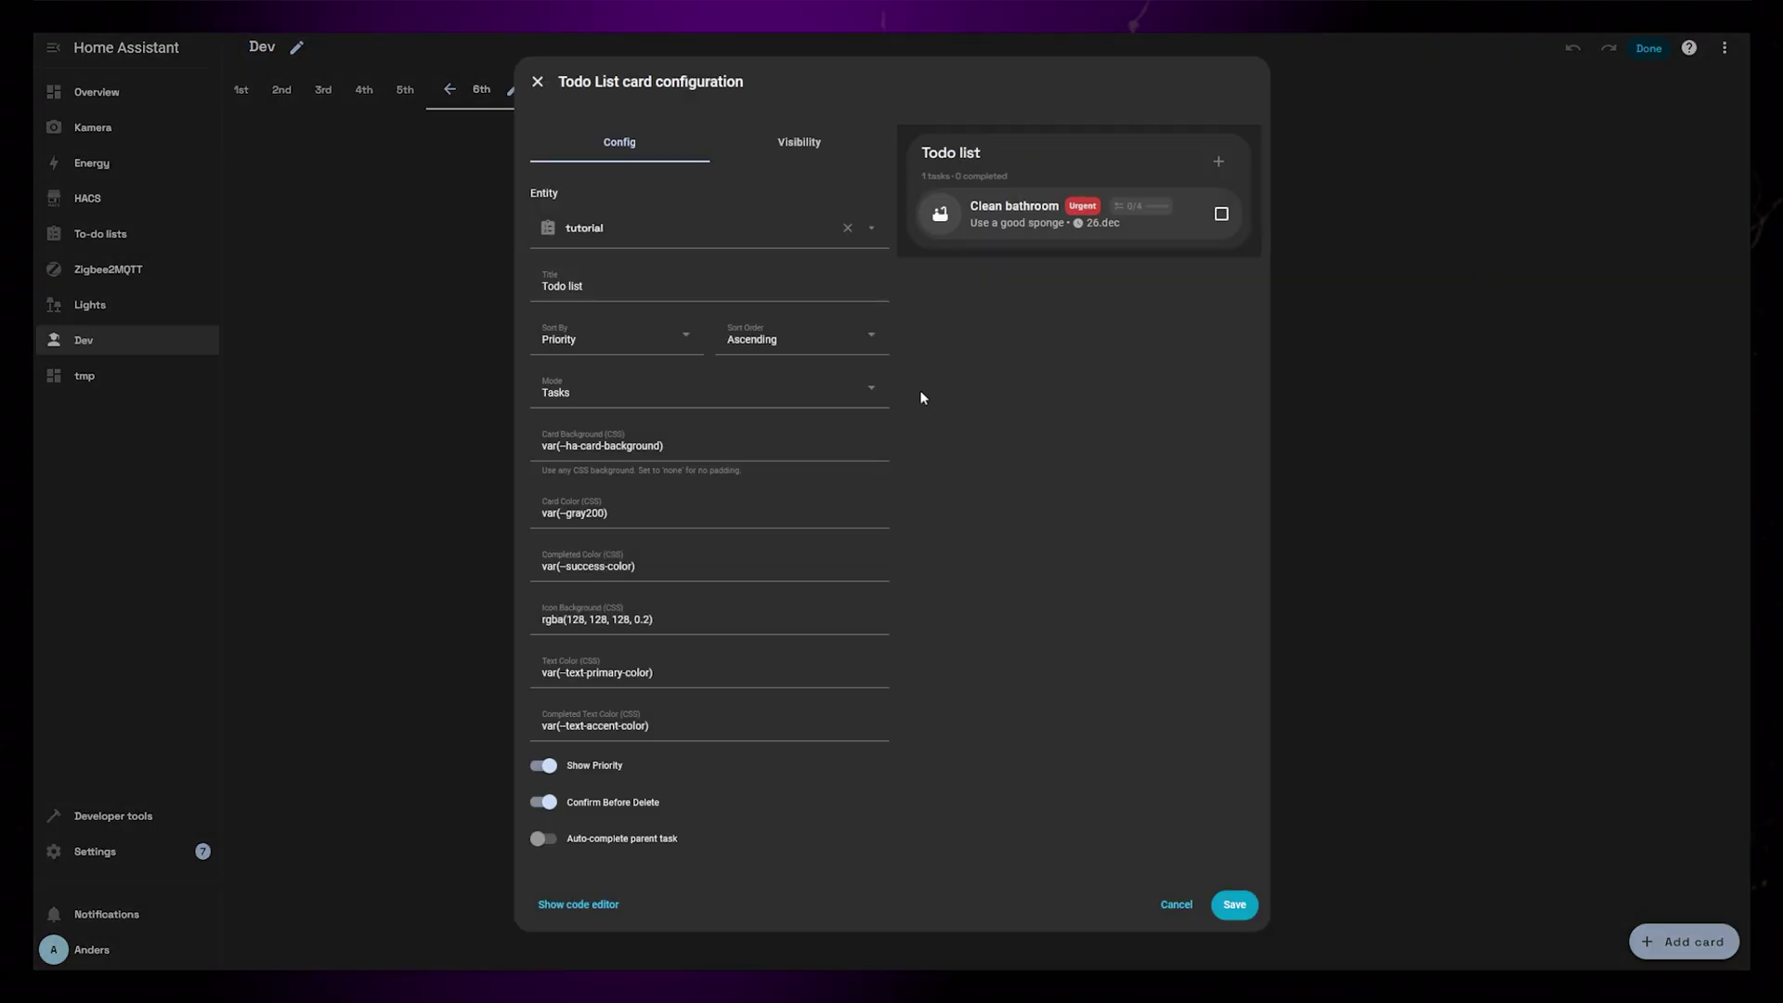
{"action": "left_click", "coordinate": [542, 840]}
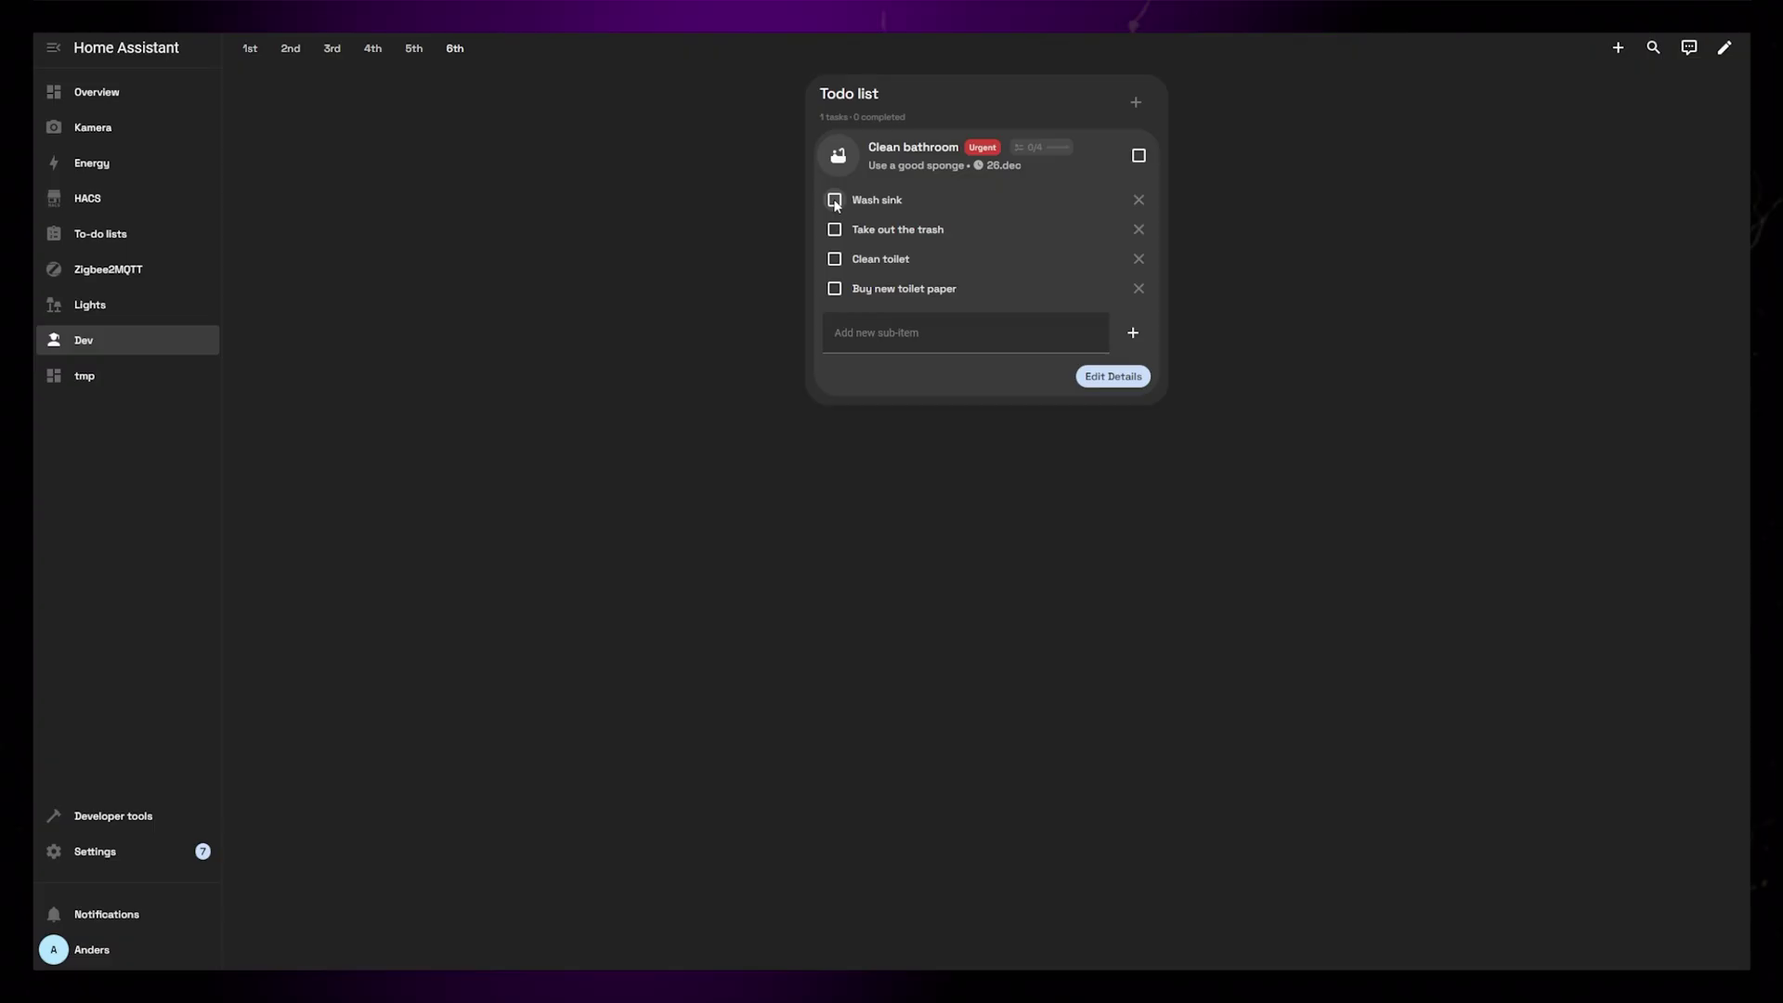
{"action": "left_click", "coordinate": [835, 201]}
{"action": "left_click", "coordinate": [835, 230]}
{"action": "left_click", "coordinate": [835, 259]}
{"action": "left_click", "coordinate": [834, 288]}
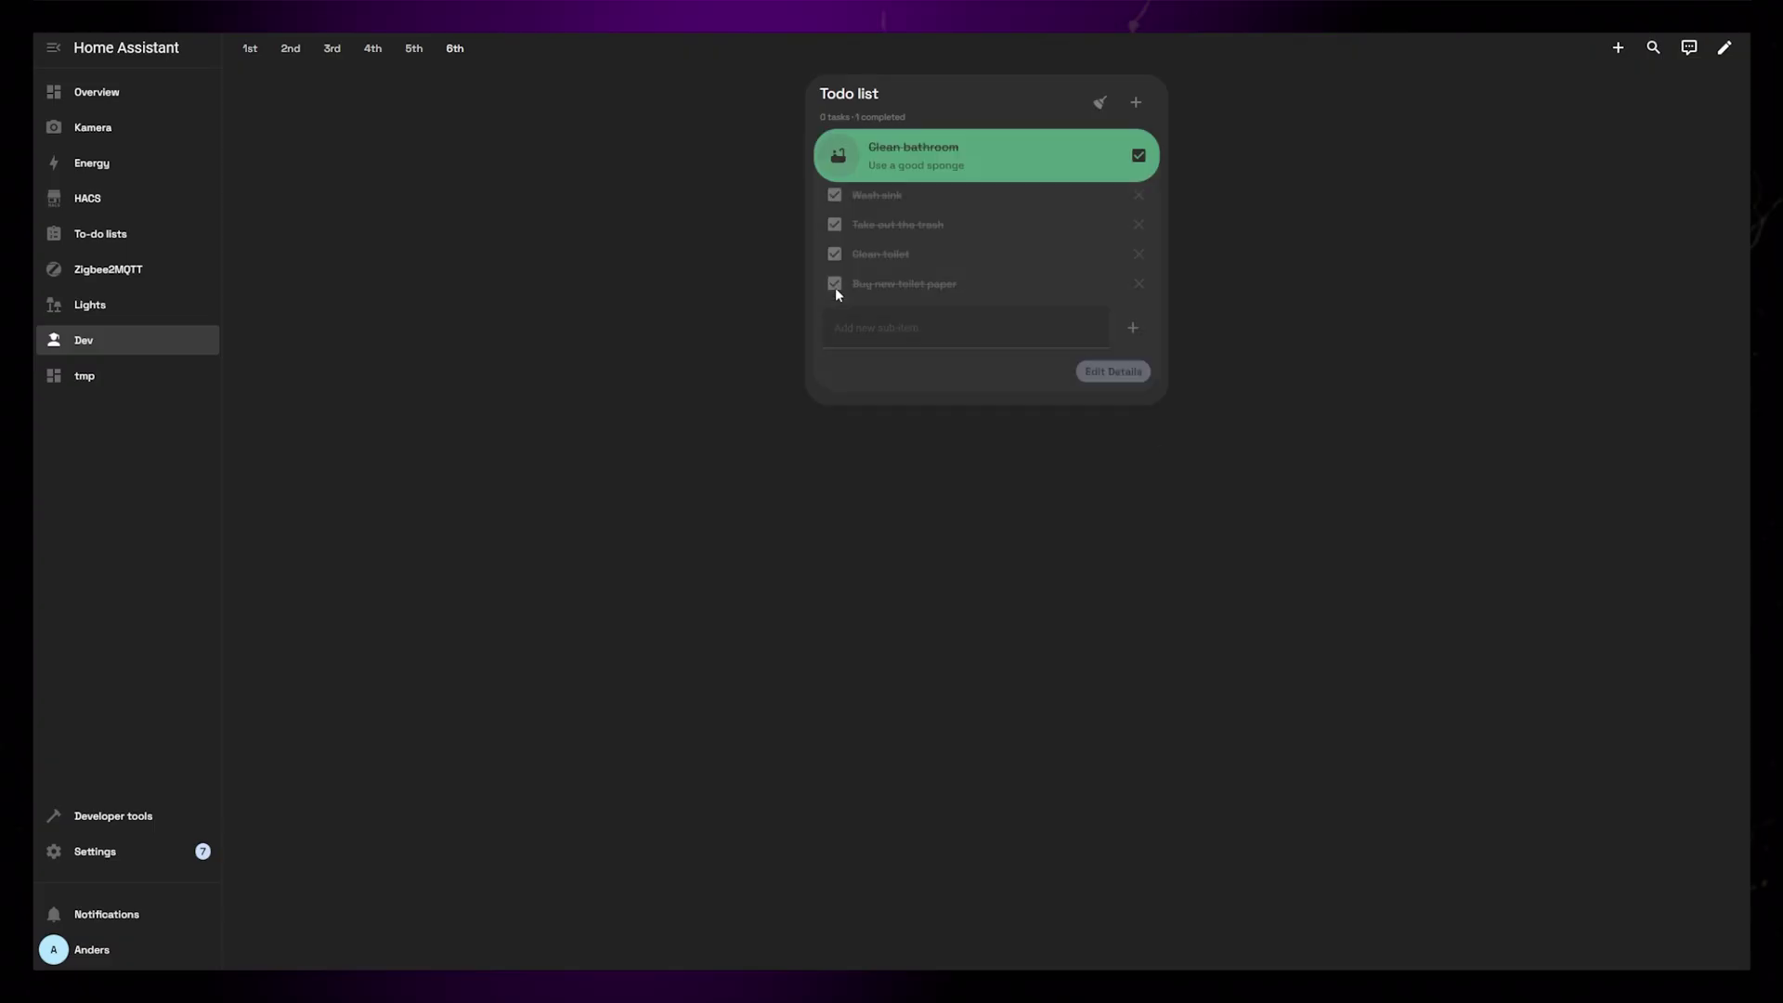
{"action": "left_click", "coordinate": [1021, 156]}
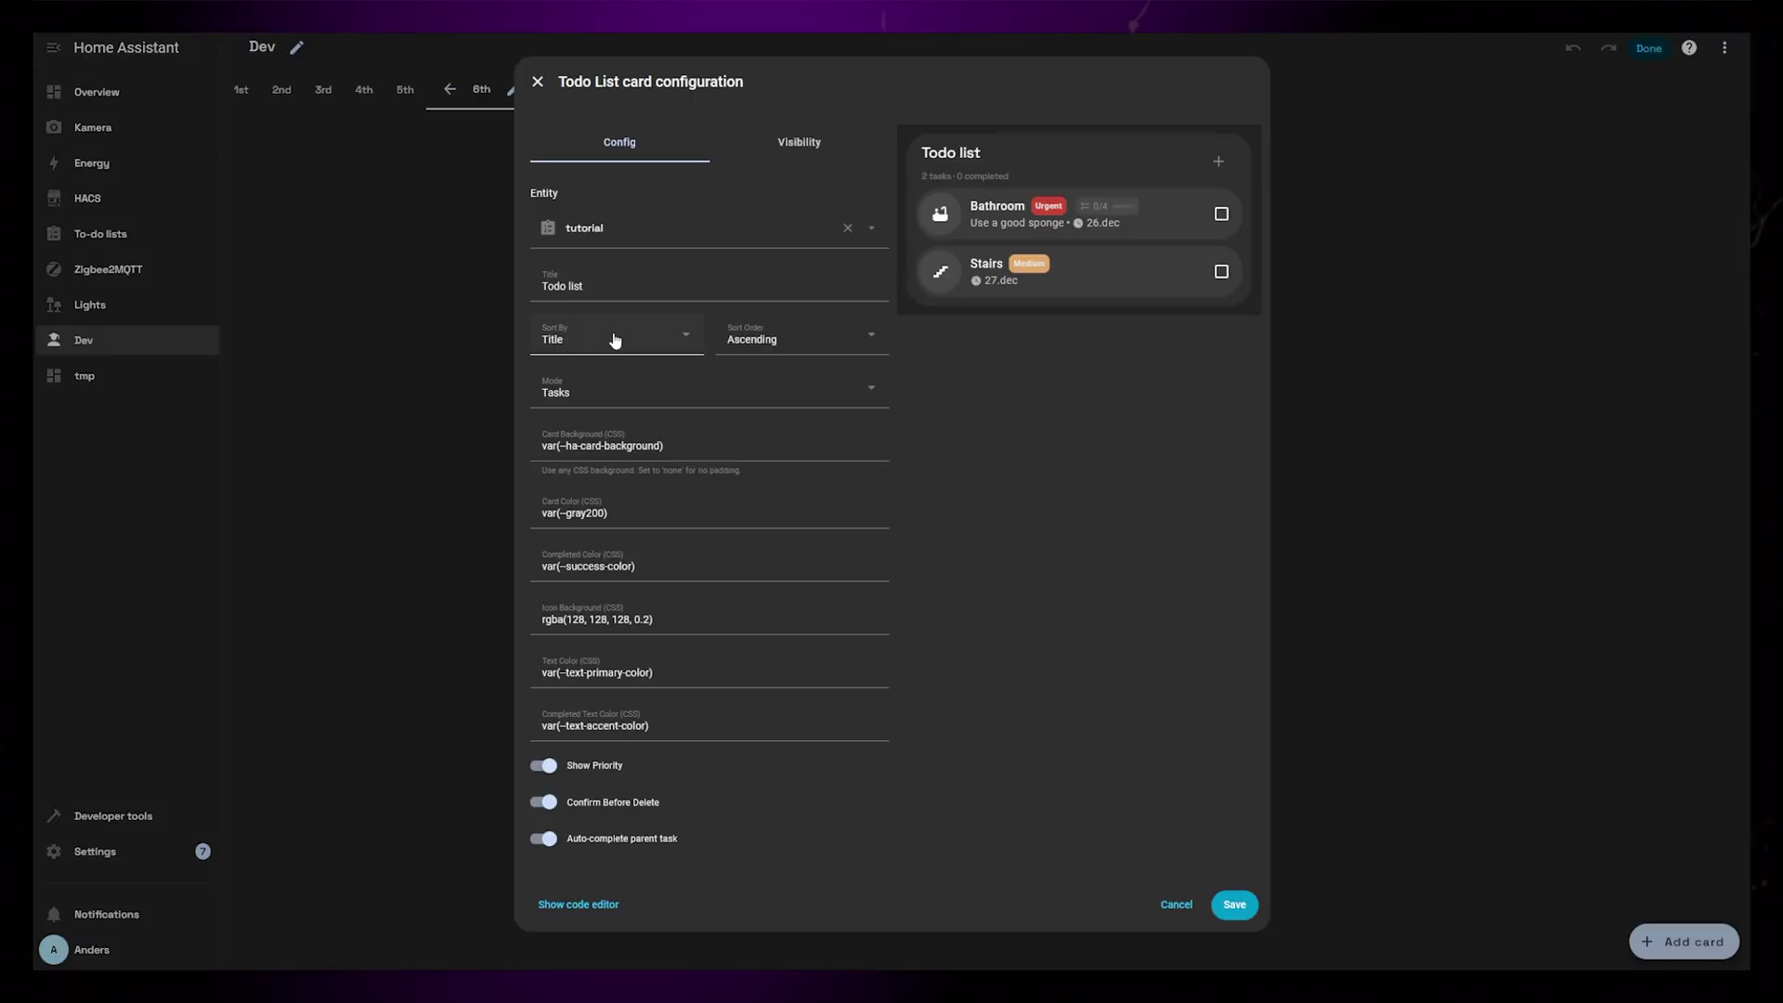
Keep sorting by Due Date and switch Sort Order to Descending, putting Stairs above Bathroom
{"action": "left_click", "coordinate": [613, 339]}
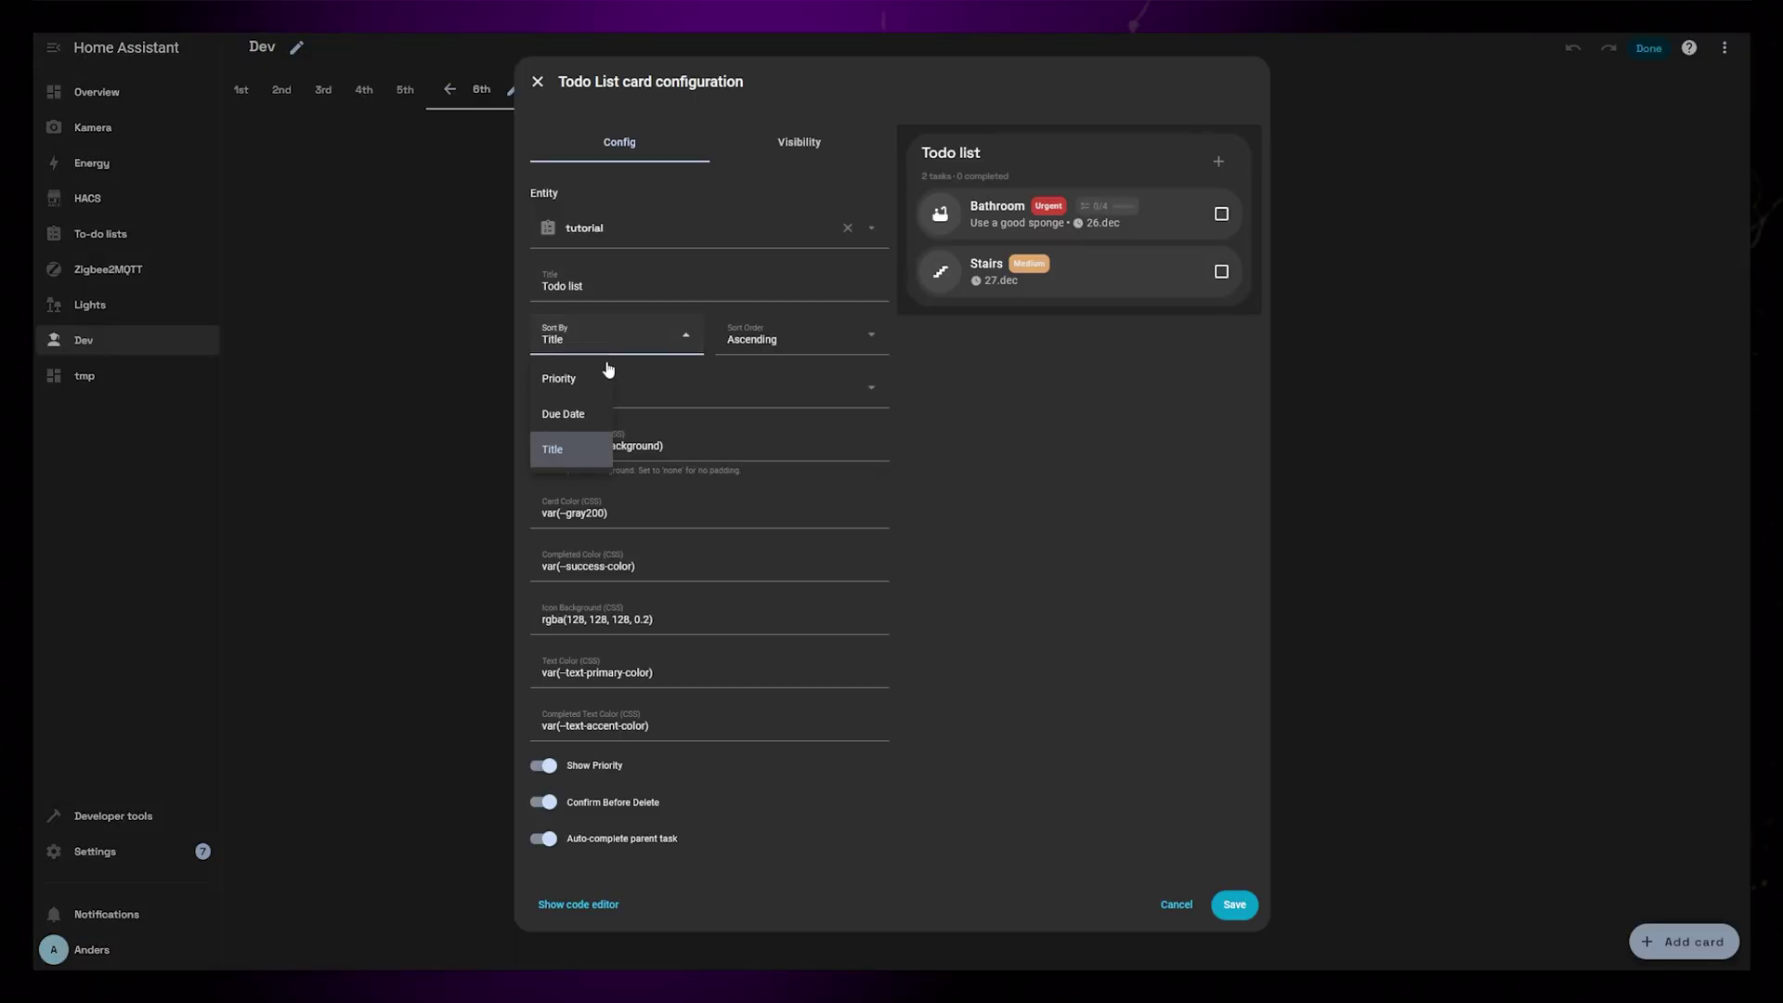
{"action": "left_click", "coordinate": [588, 416]}
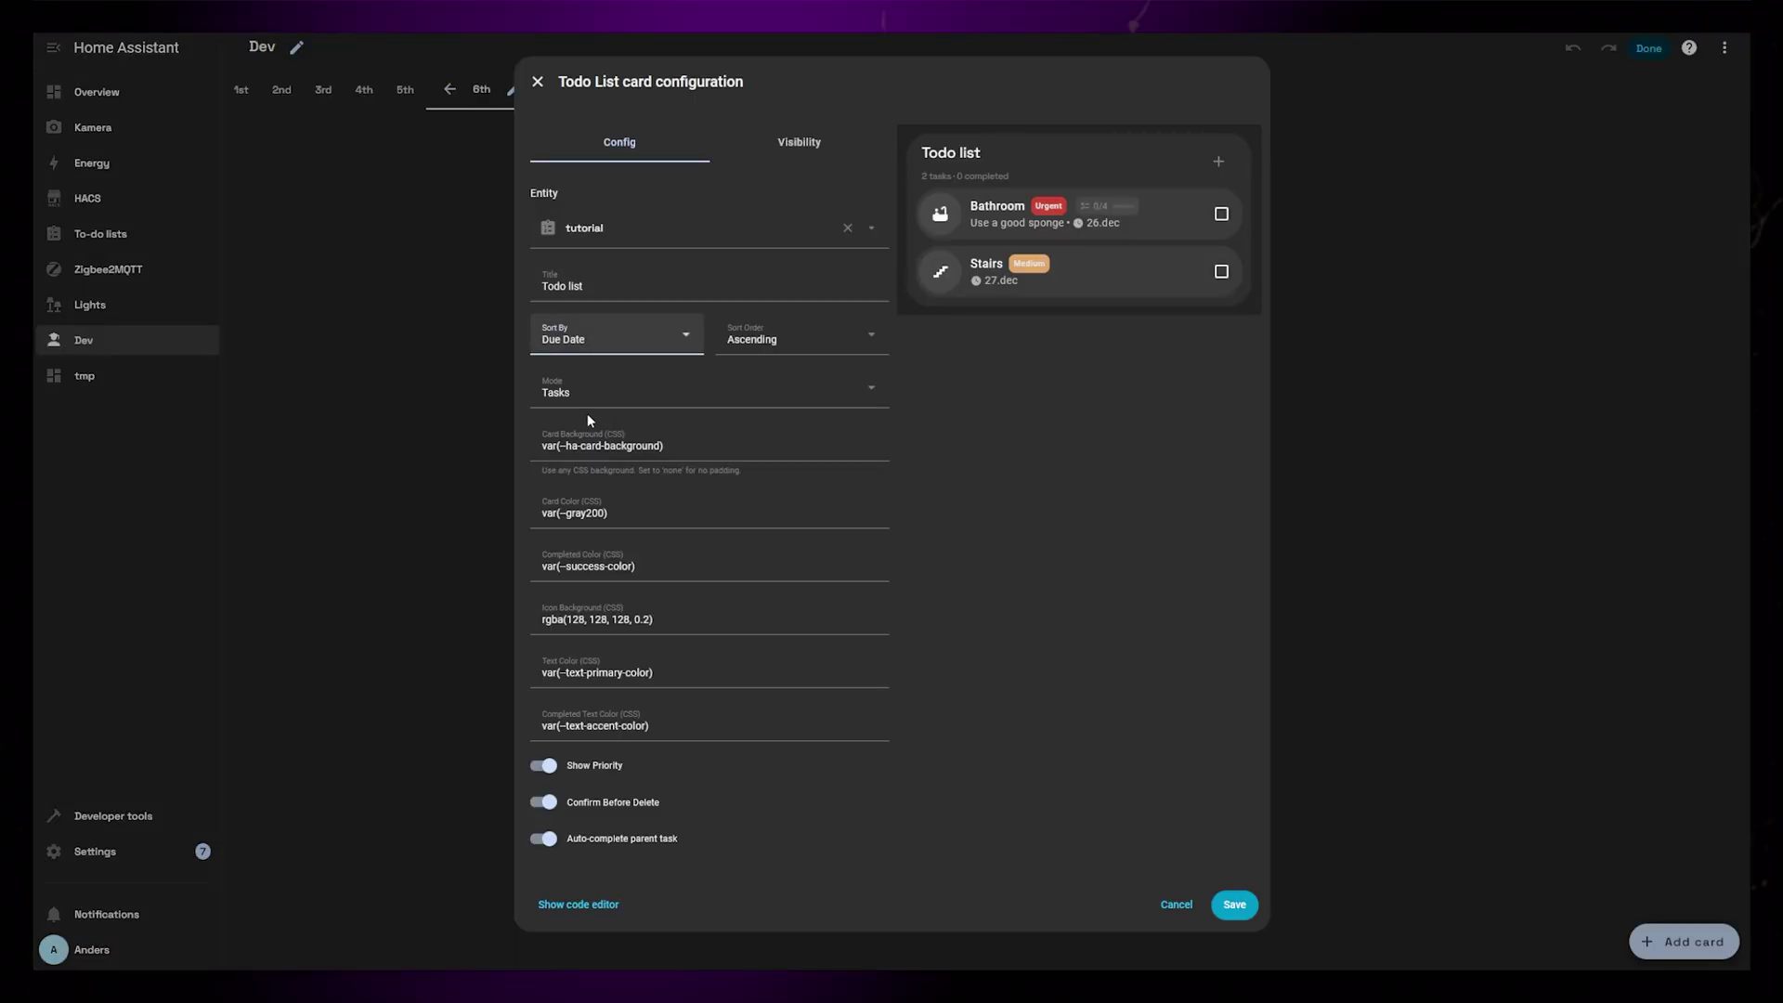
{"action": "left_click", "coordinate": [764, 340]}
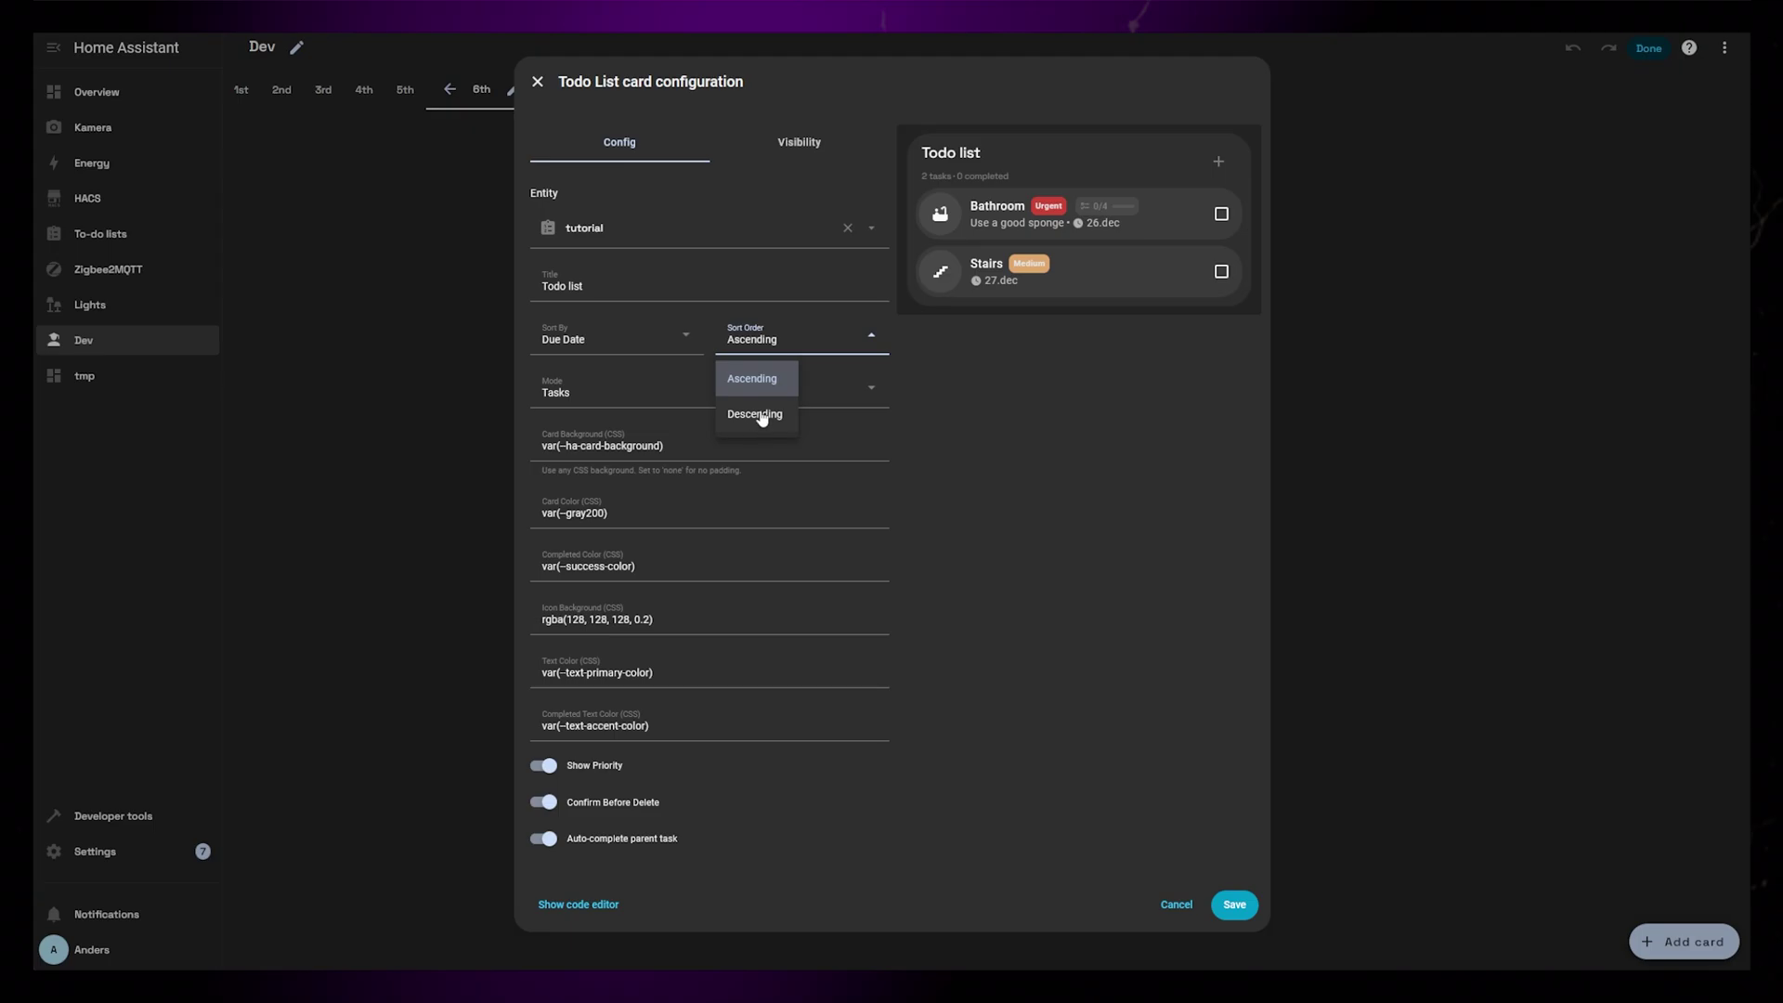
{"action": "left_click", "coordinate": [762, 415]}
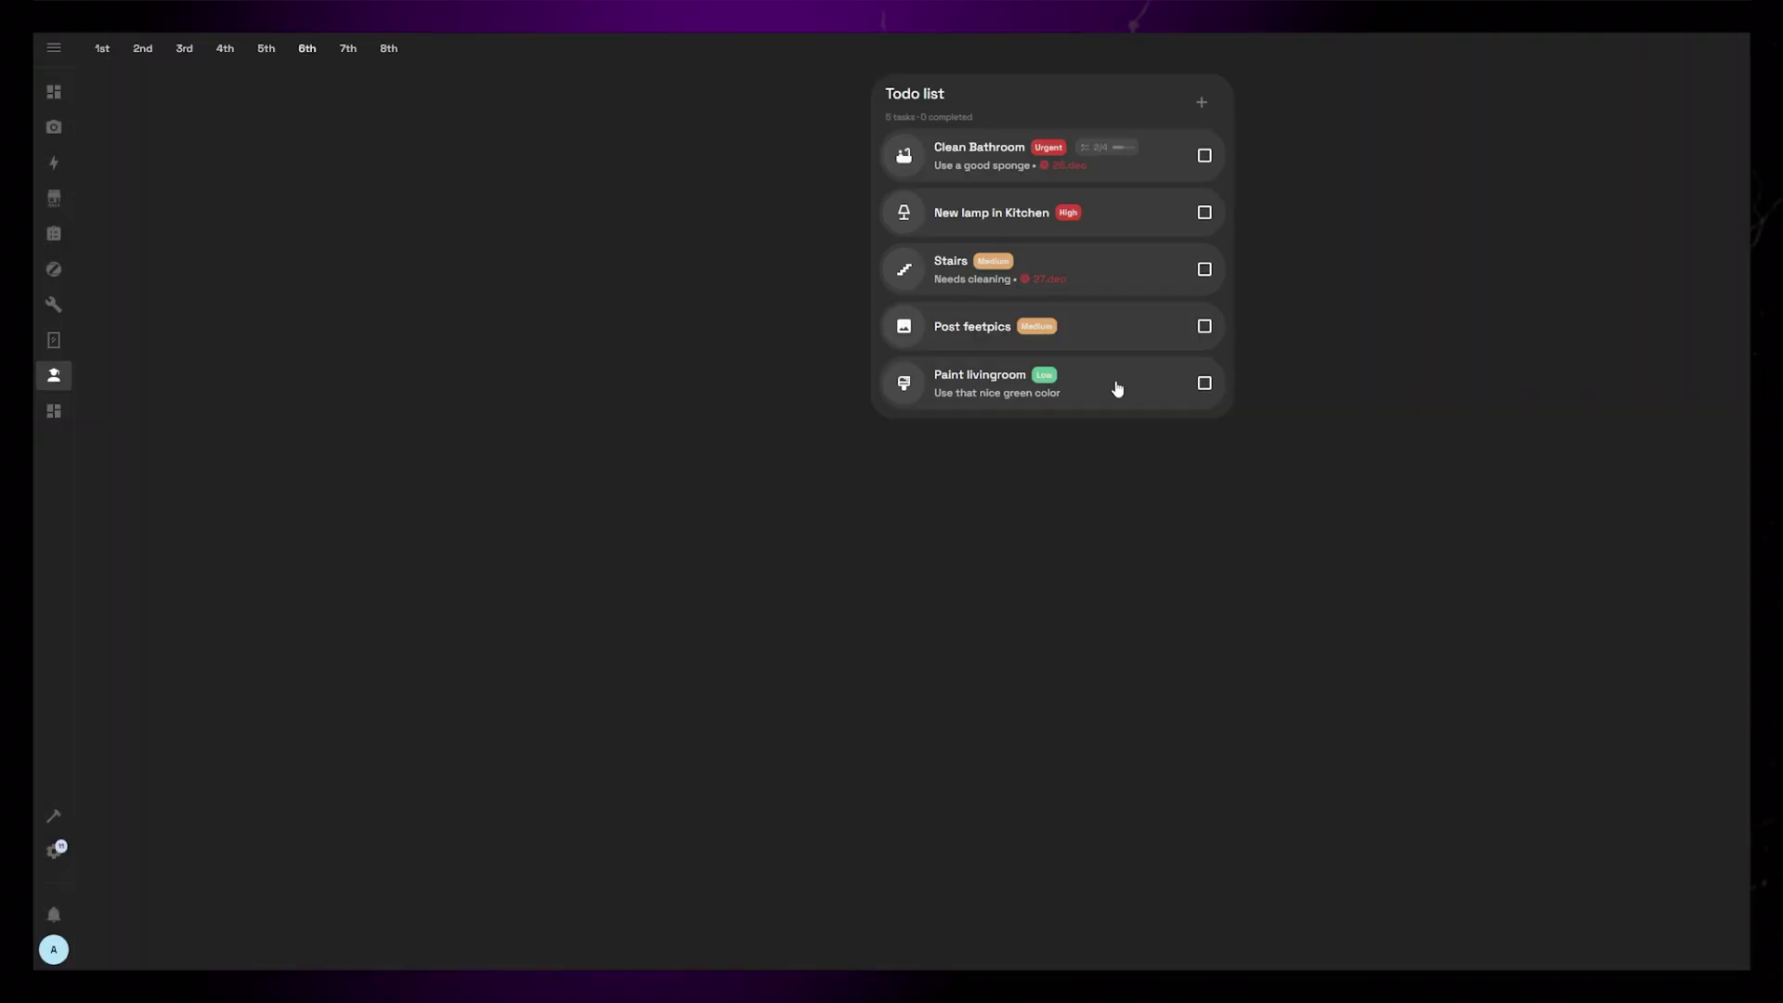
Set the Paint livingroom task's due date to 31/12/2025 and save it
{"action": "left_click", "coordinate": [1117, 388]}
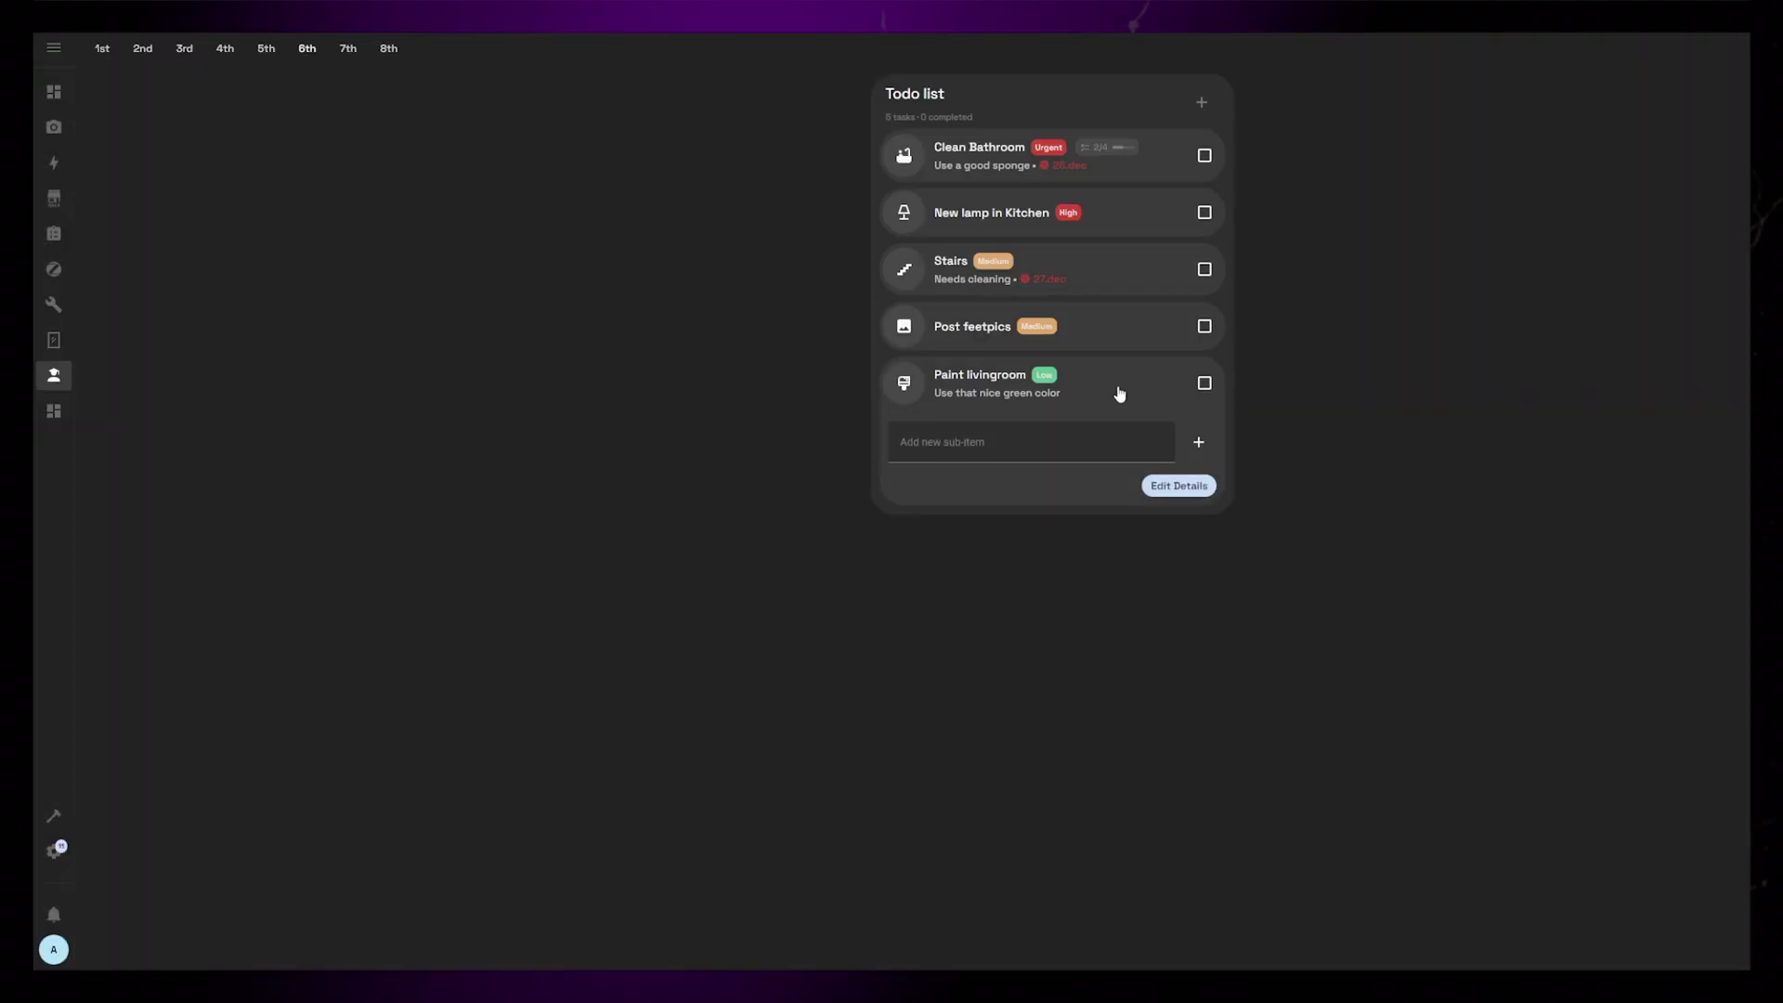
{"action": "left_click", "coordinate": [1175, 485]}
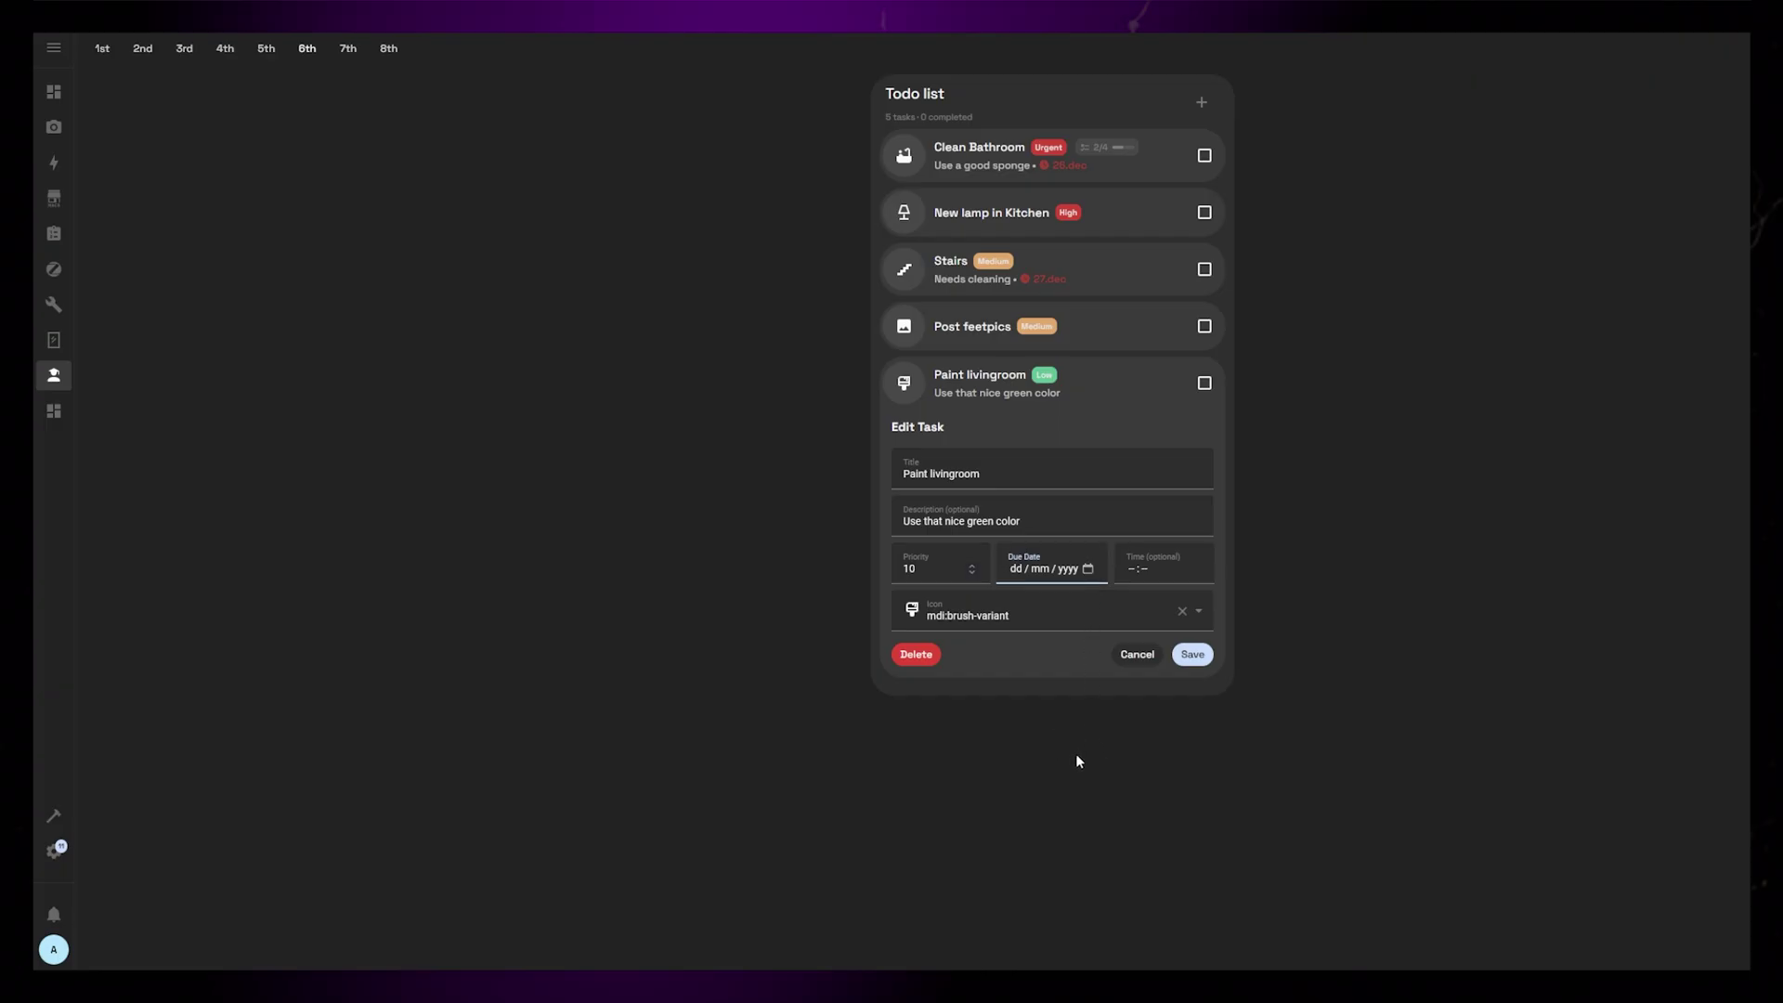
{"action": "type", "text": "31122025"}
{"action": "left_click", "coordinate": [1188, 659]}
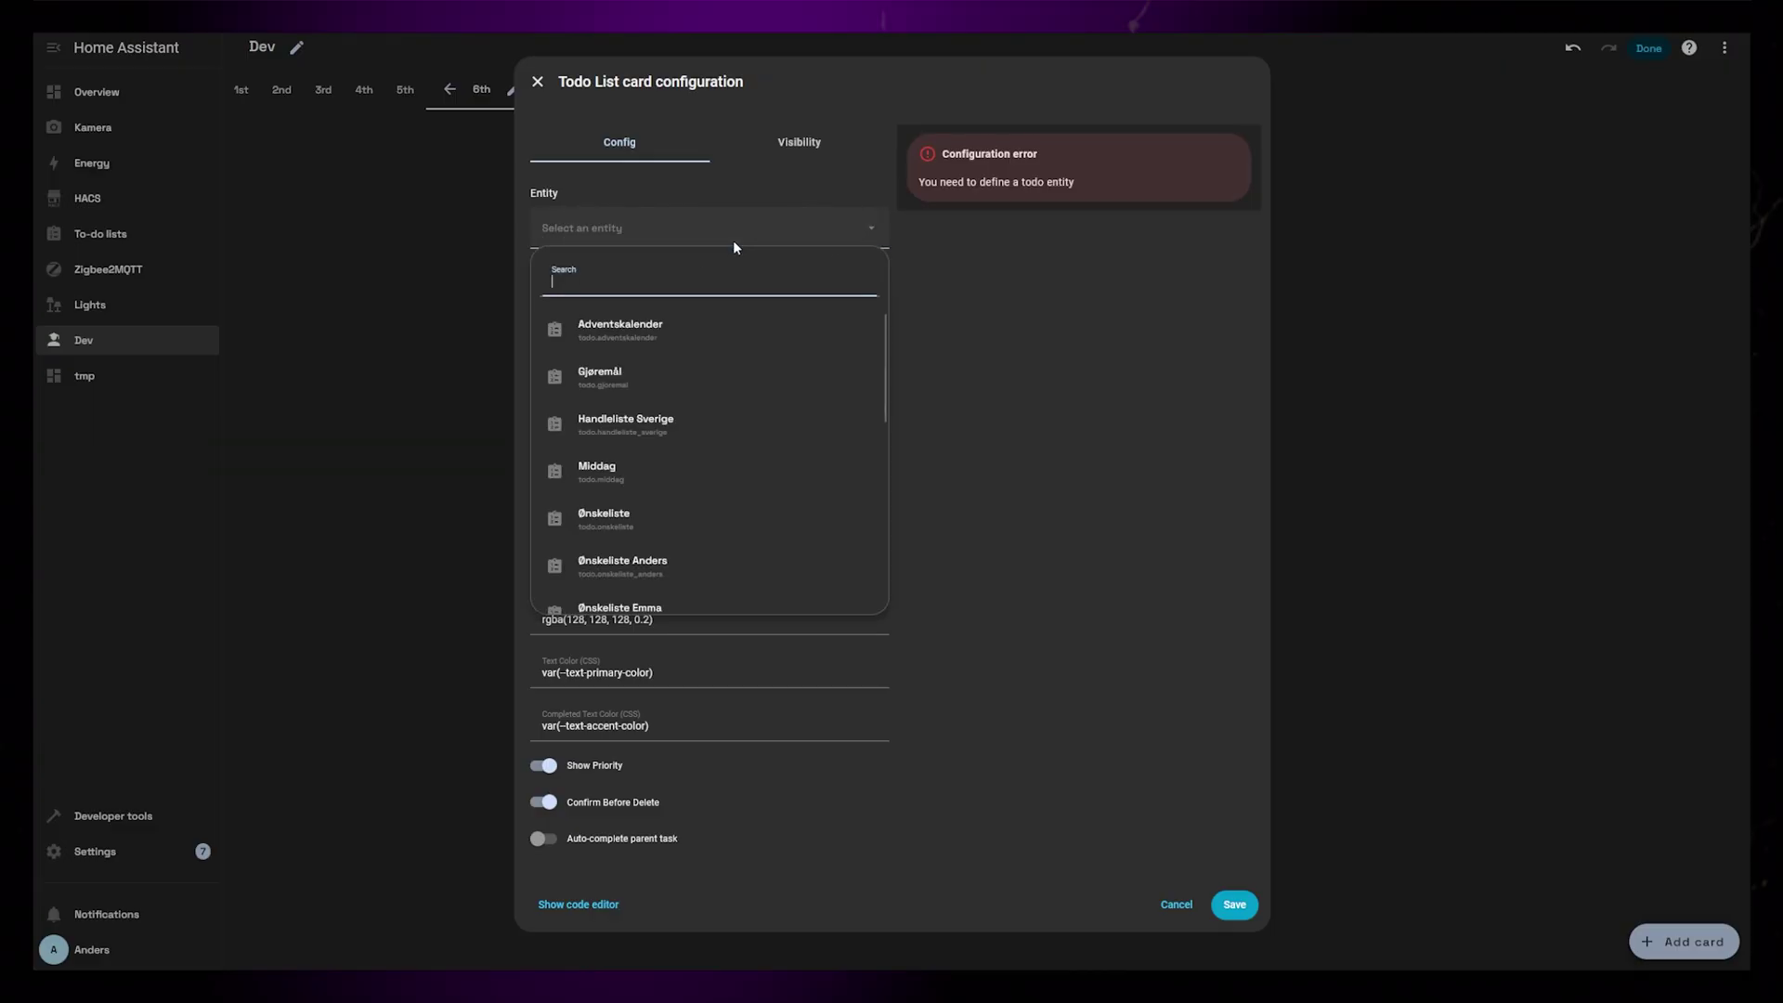
Point the new Todo list card at tutorial-shopping and set its Mode to Shopping
{"action": "type", "text": "shopp"}
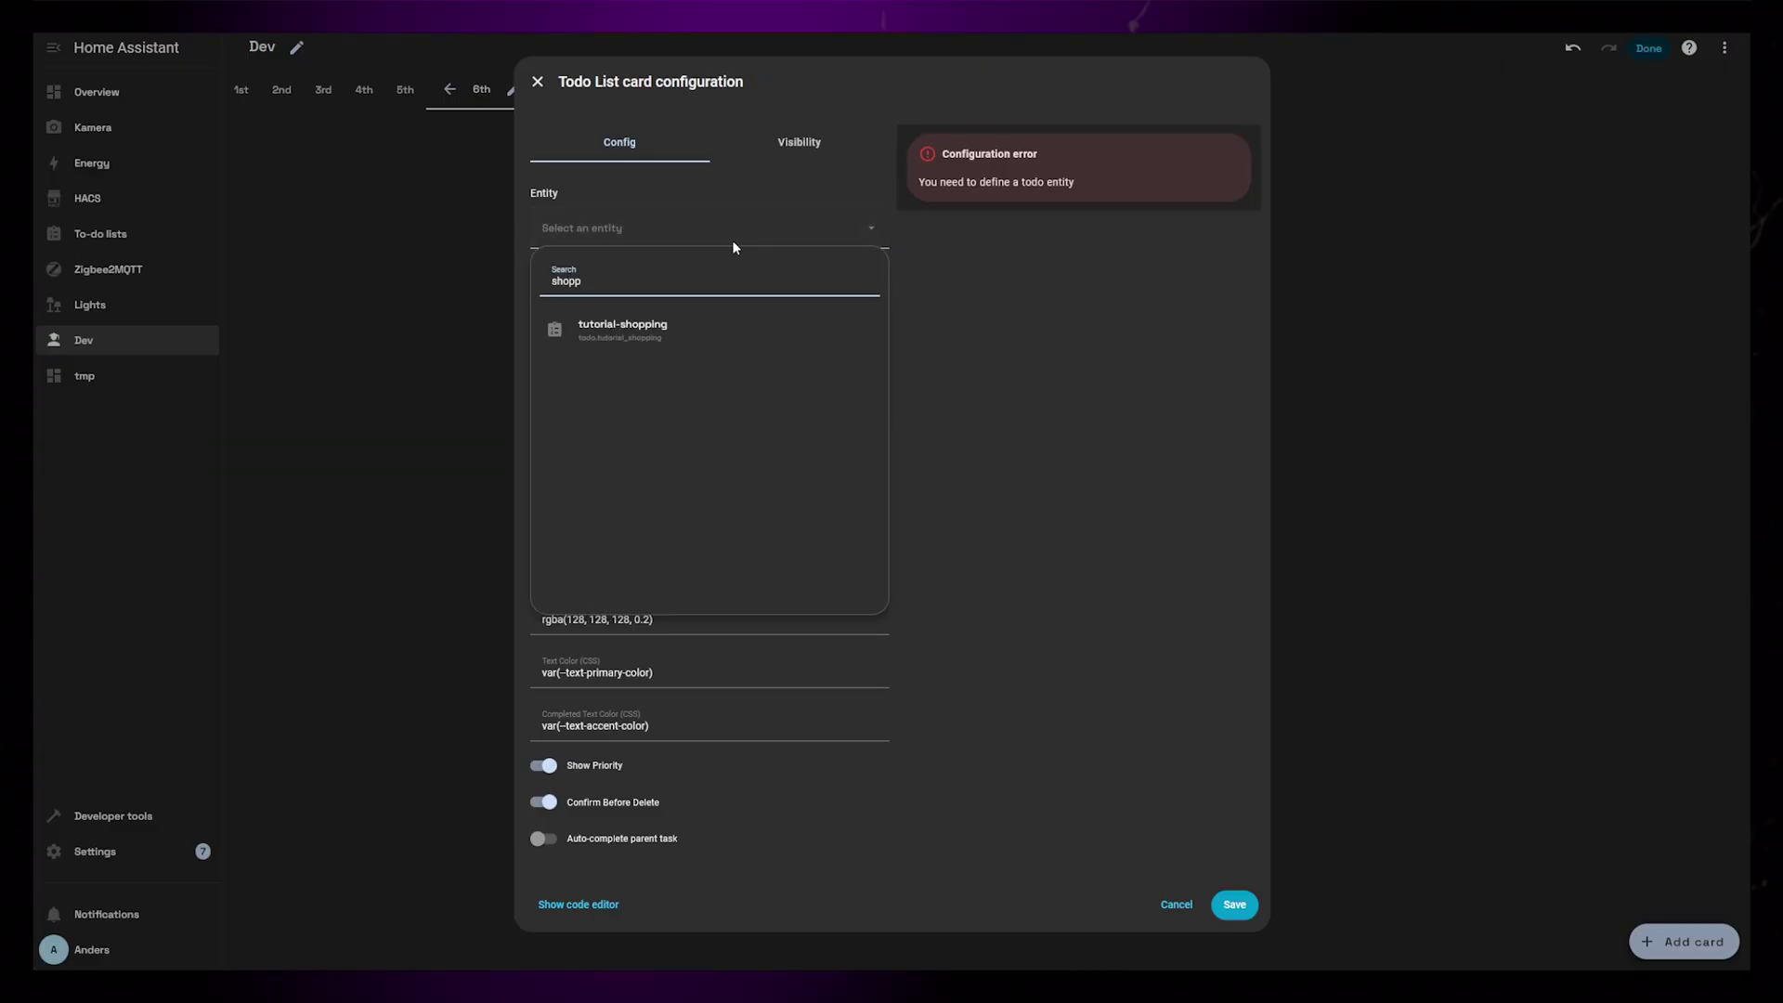
{"action": "left_click", "coordinate": [635, 330]}
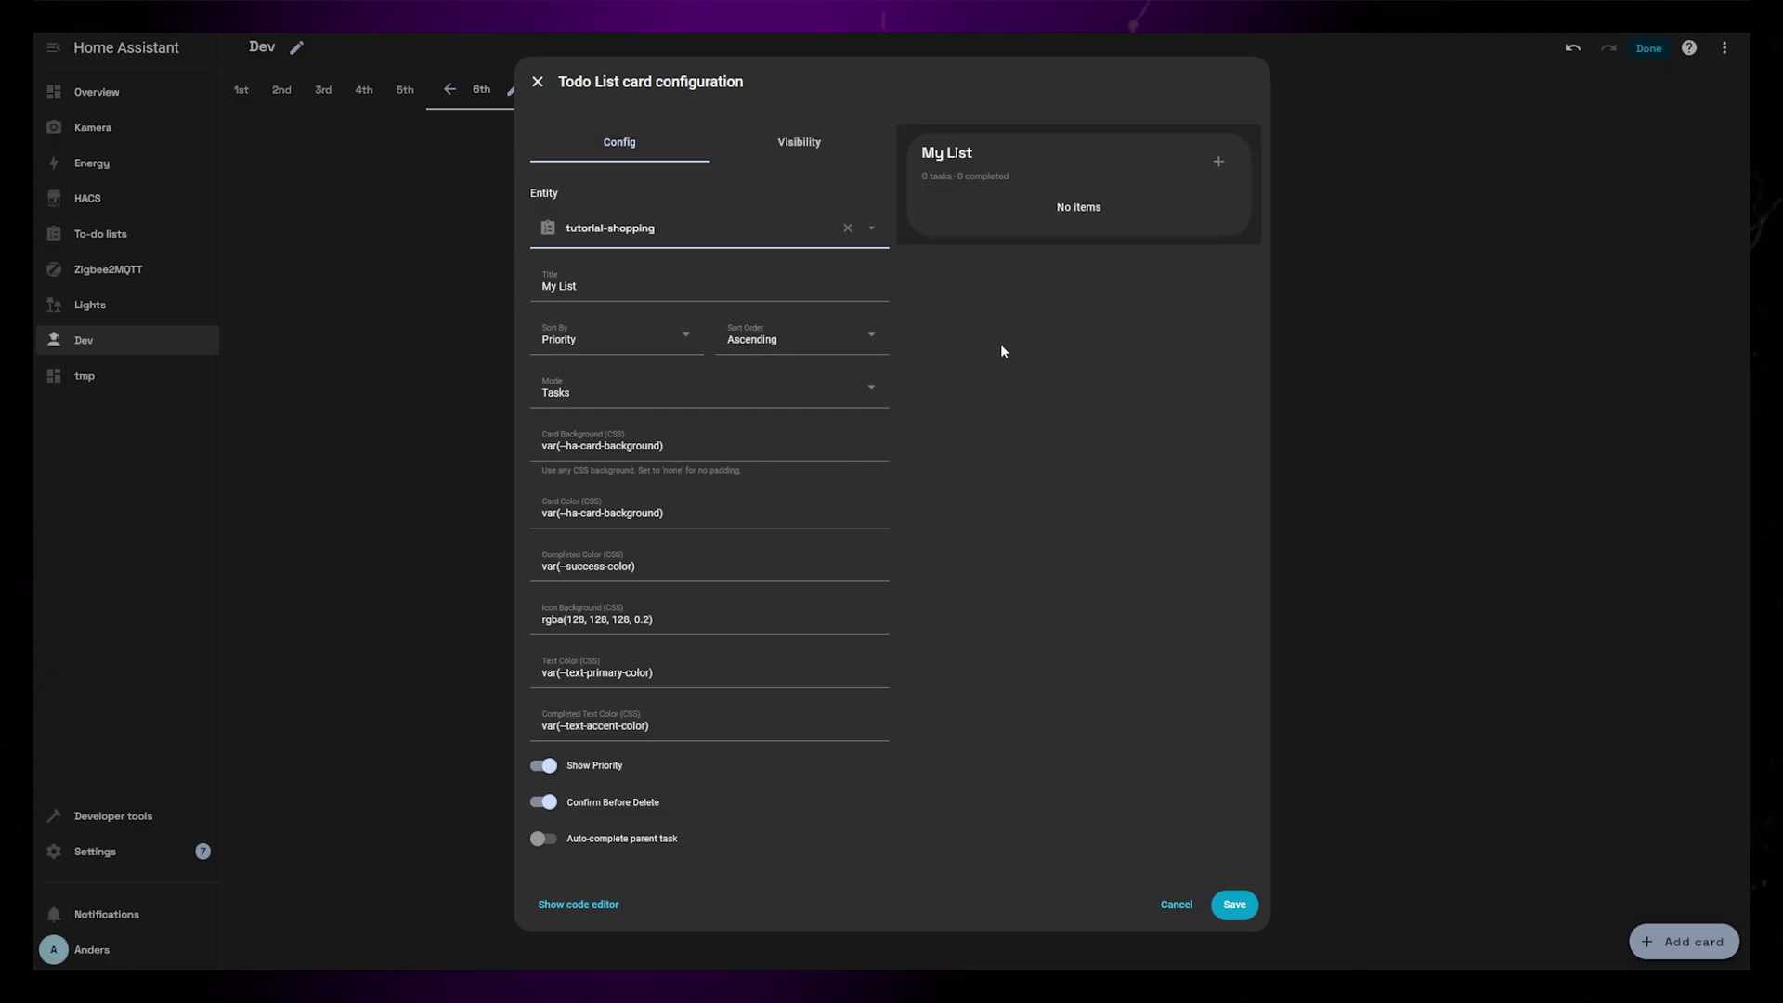
{"action": "left_click", "coordinate": [610, 403]}
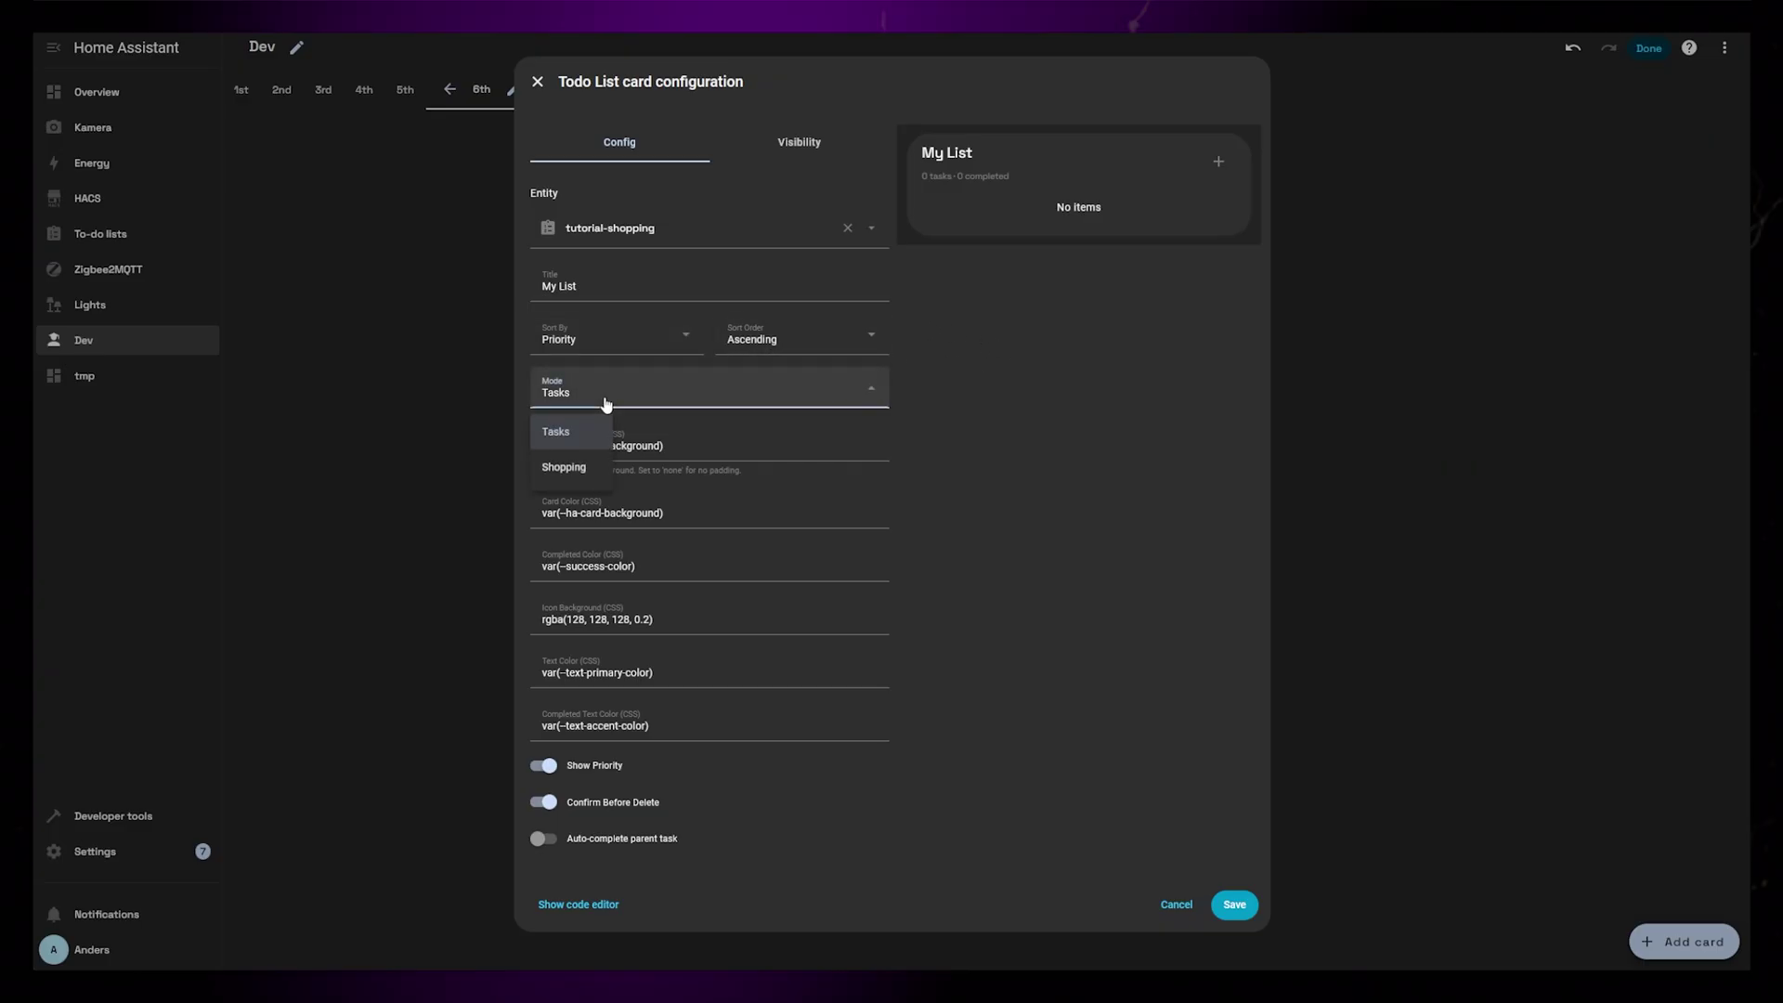
{"action": "left_click", "coordinate": [567, 470]}
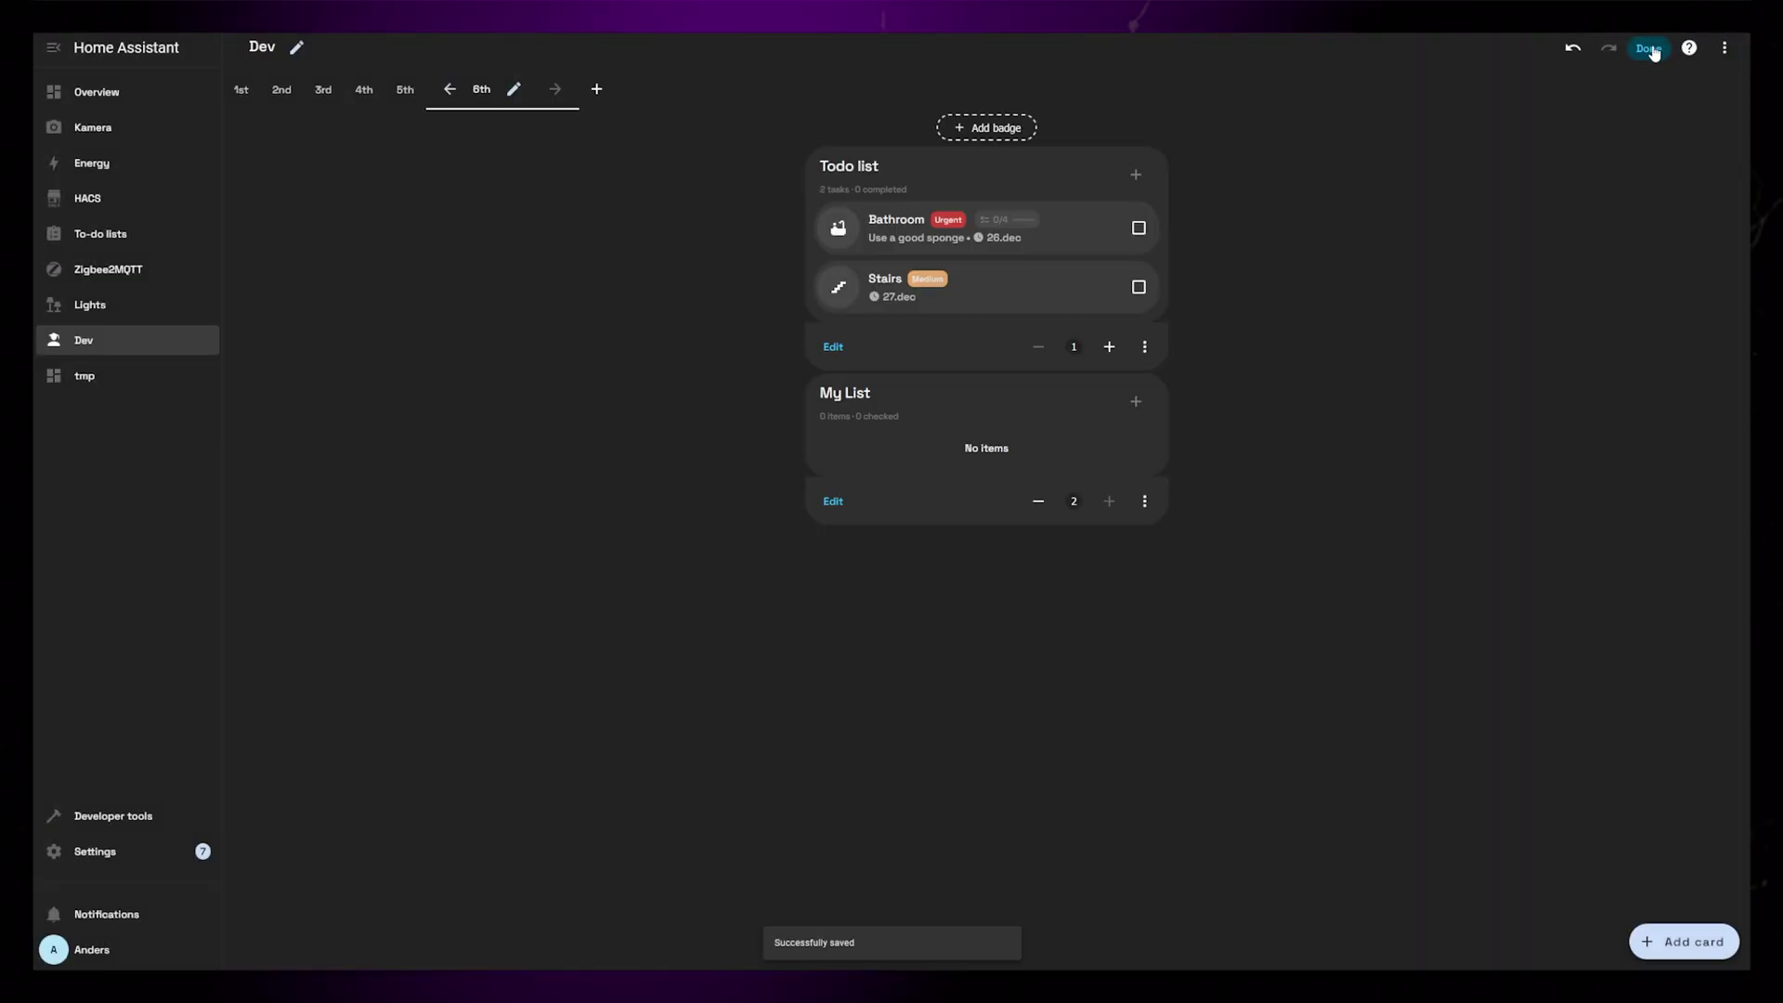
Save the card and add Lego Deathstar, quantity 1, with description 'Leos' and a pasted product link to My List
{"action": "left_click", "coordinate": [1648, 48]}
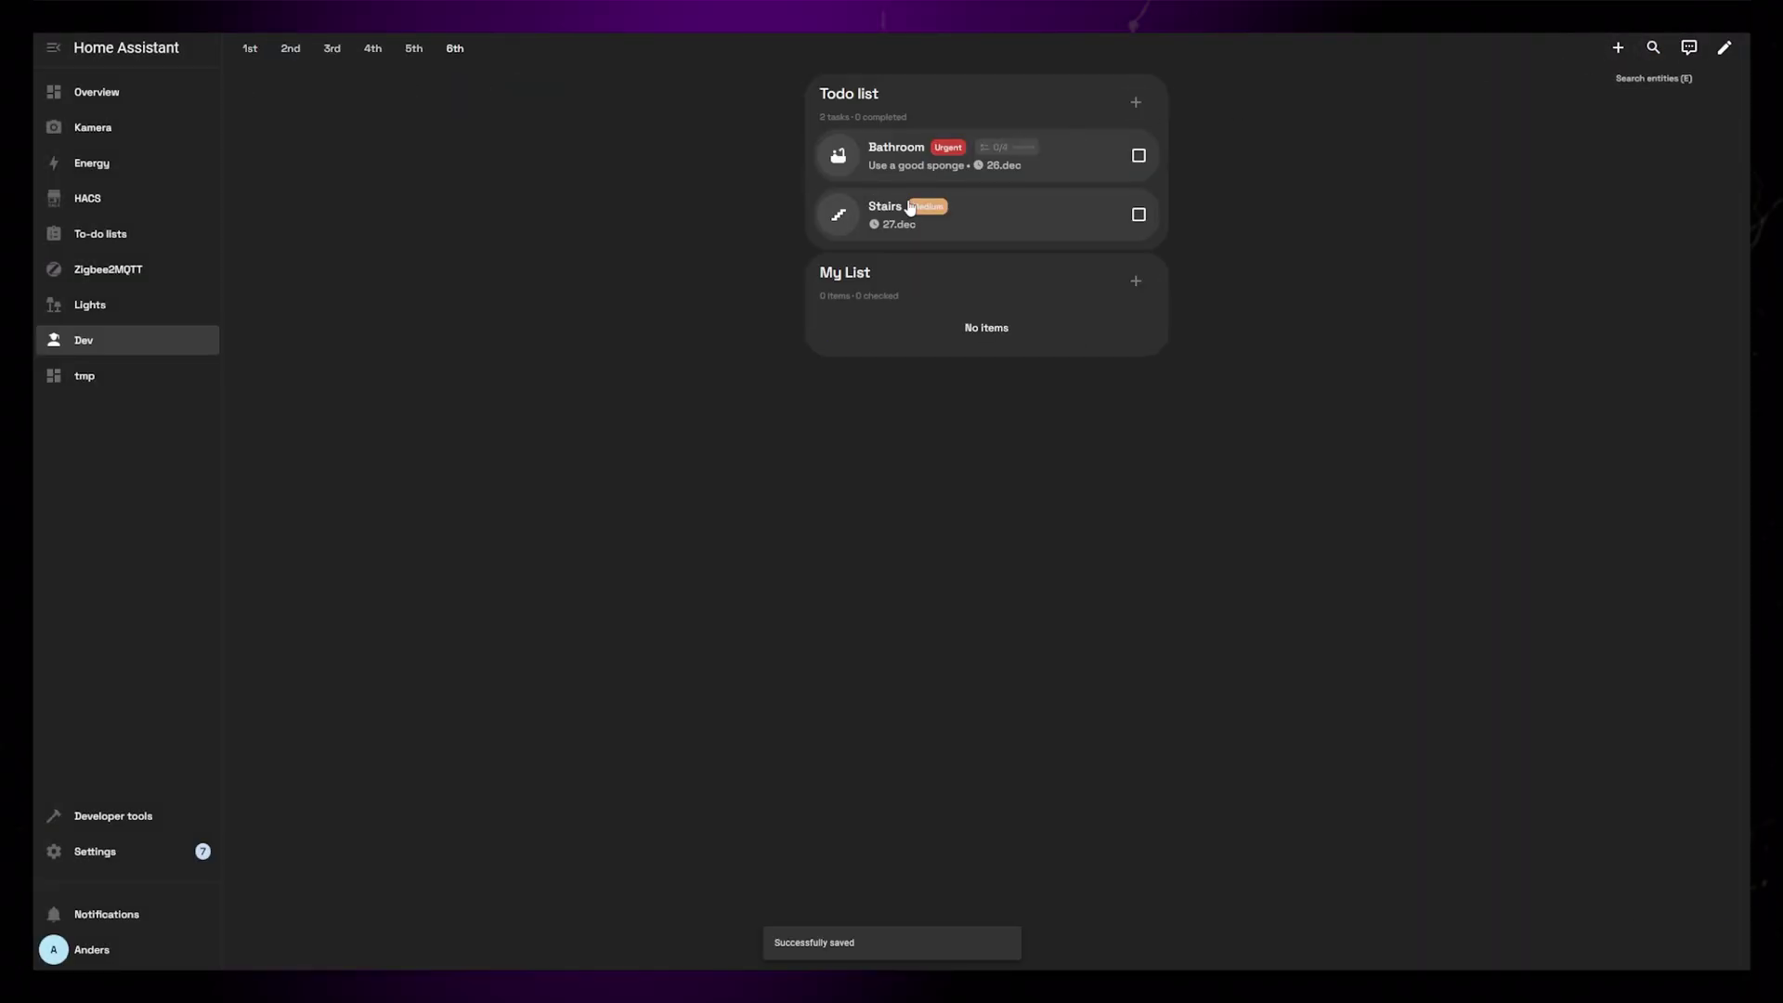
{"action": "left_click", "coordinate": [1138, 287]}
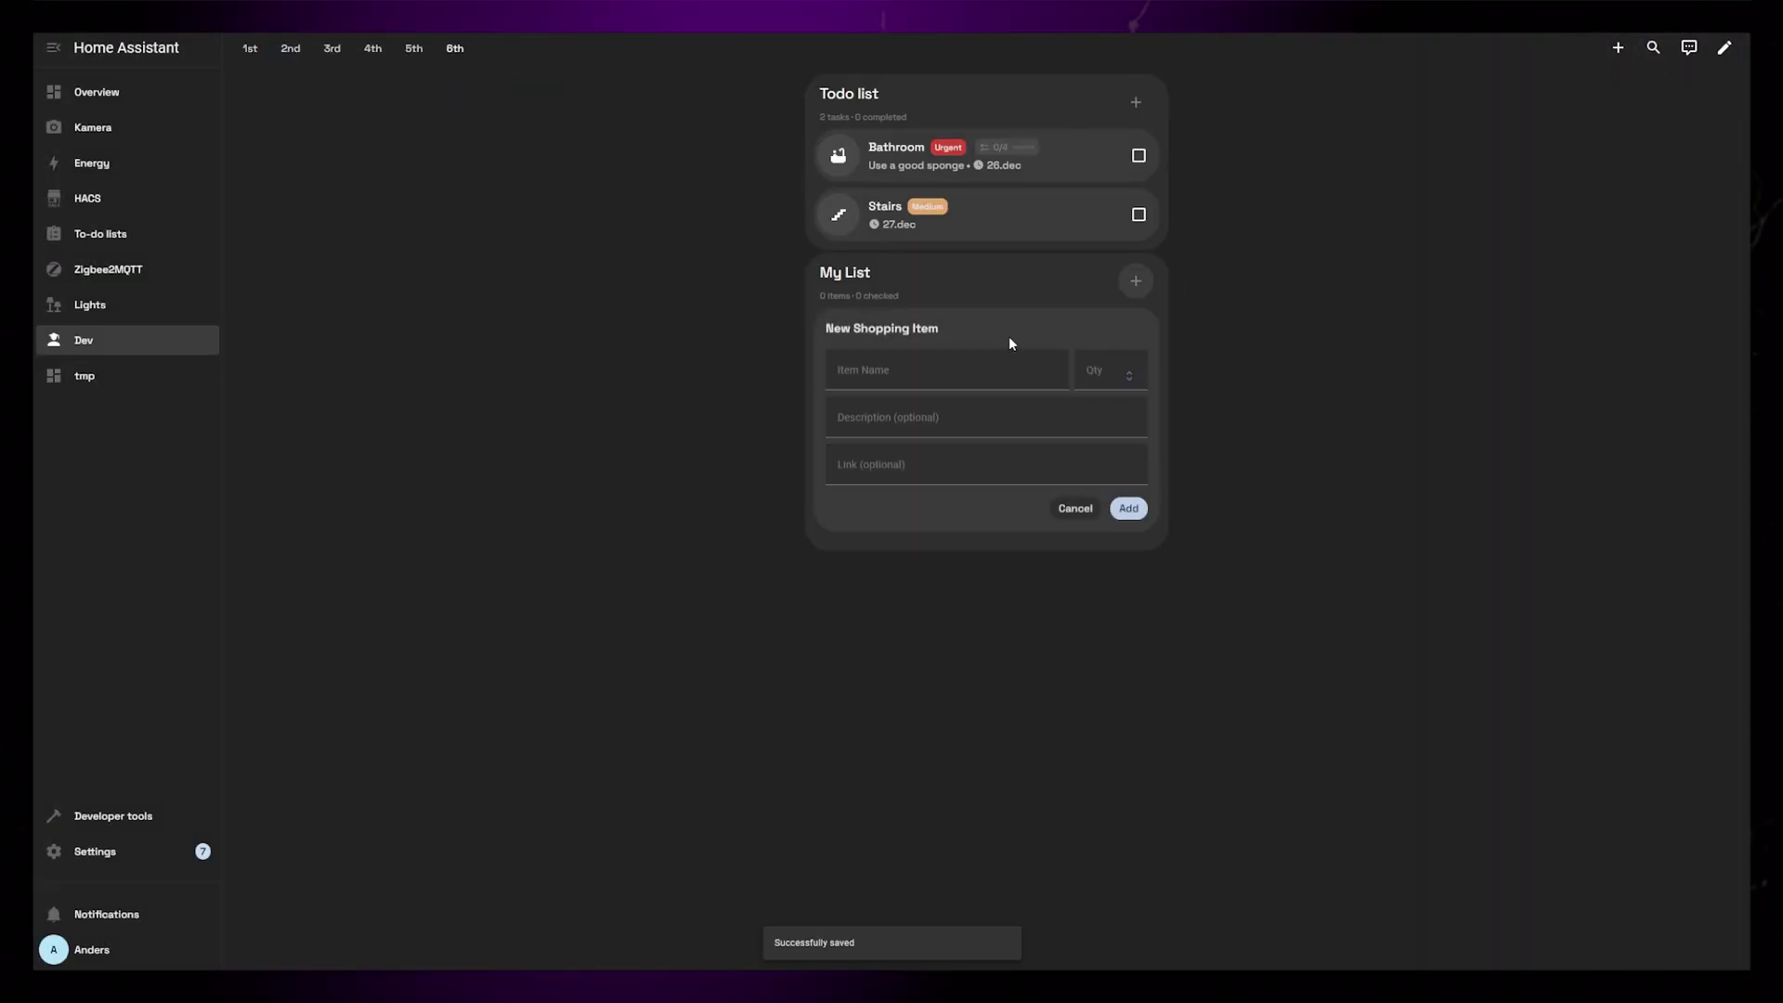
{"action": "left_click", "coordinate": [919, 368]}
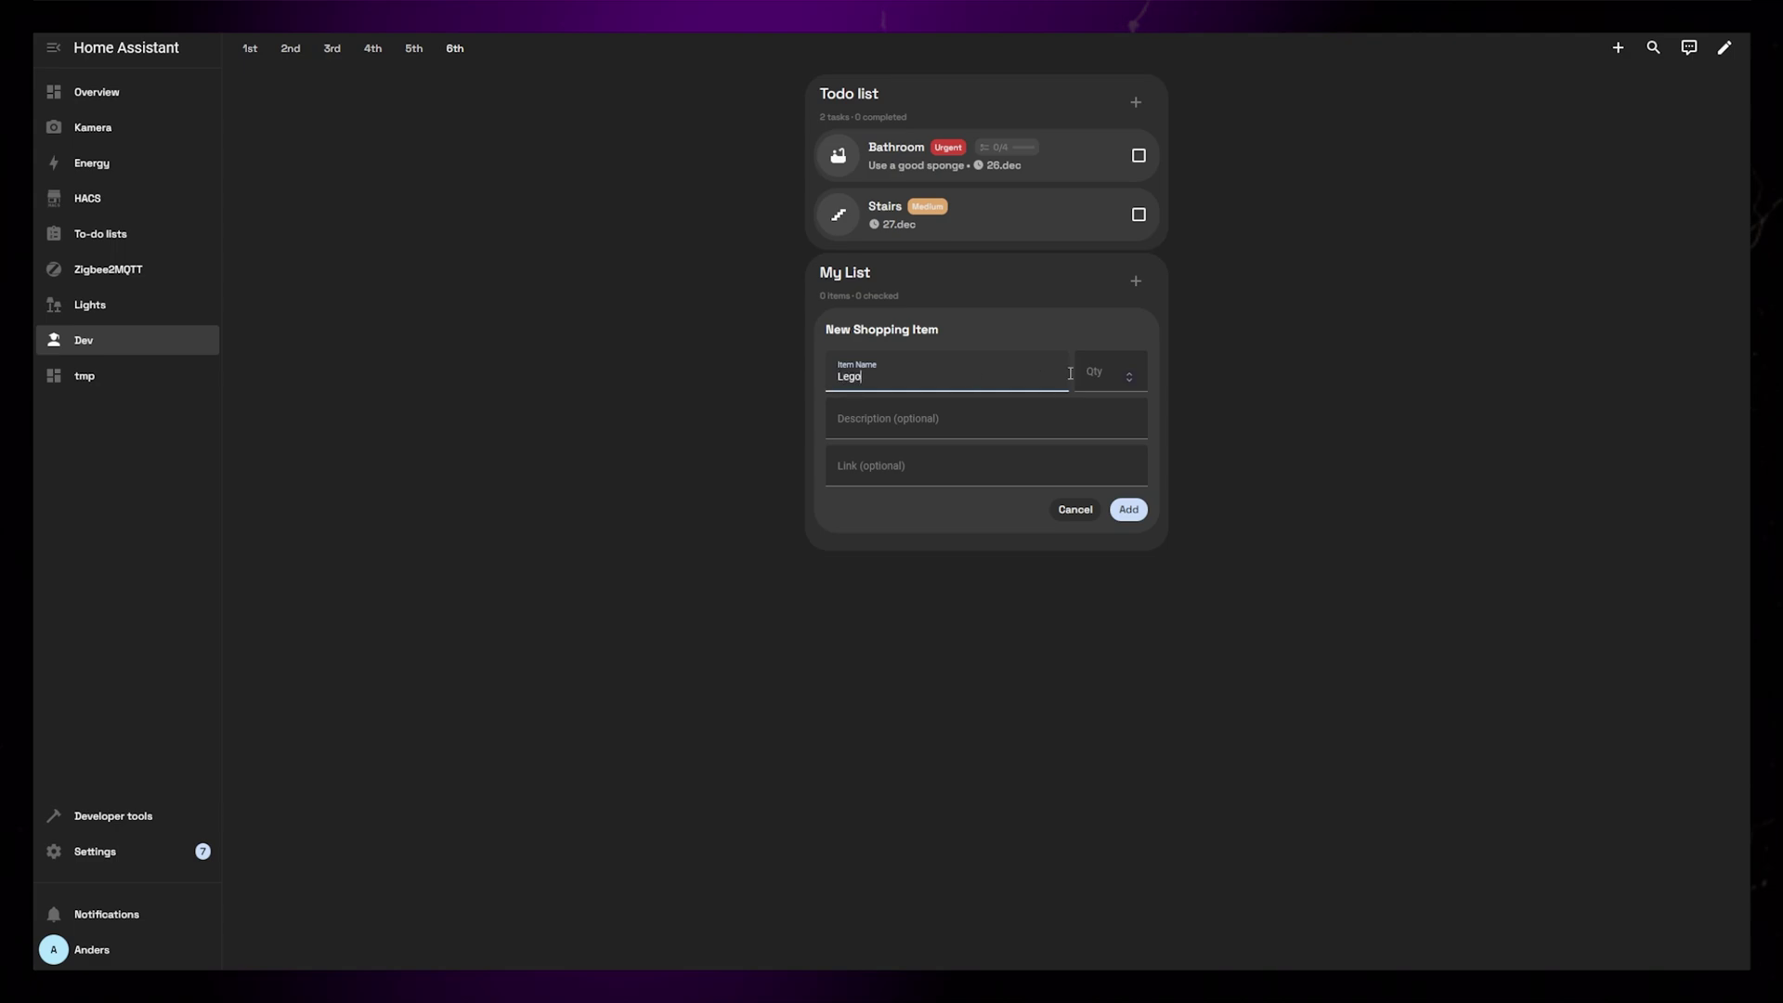
{"action": "left_click", "coordinate": [1131, 374]}
{"action": "type", "text": "Lego Deathstar"}
{"action": "key", "text": "Tab"}
{"action": "type", "text": "Leos"}
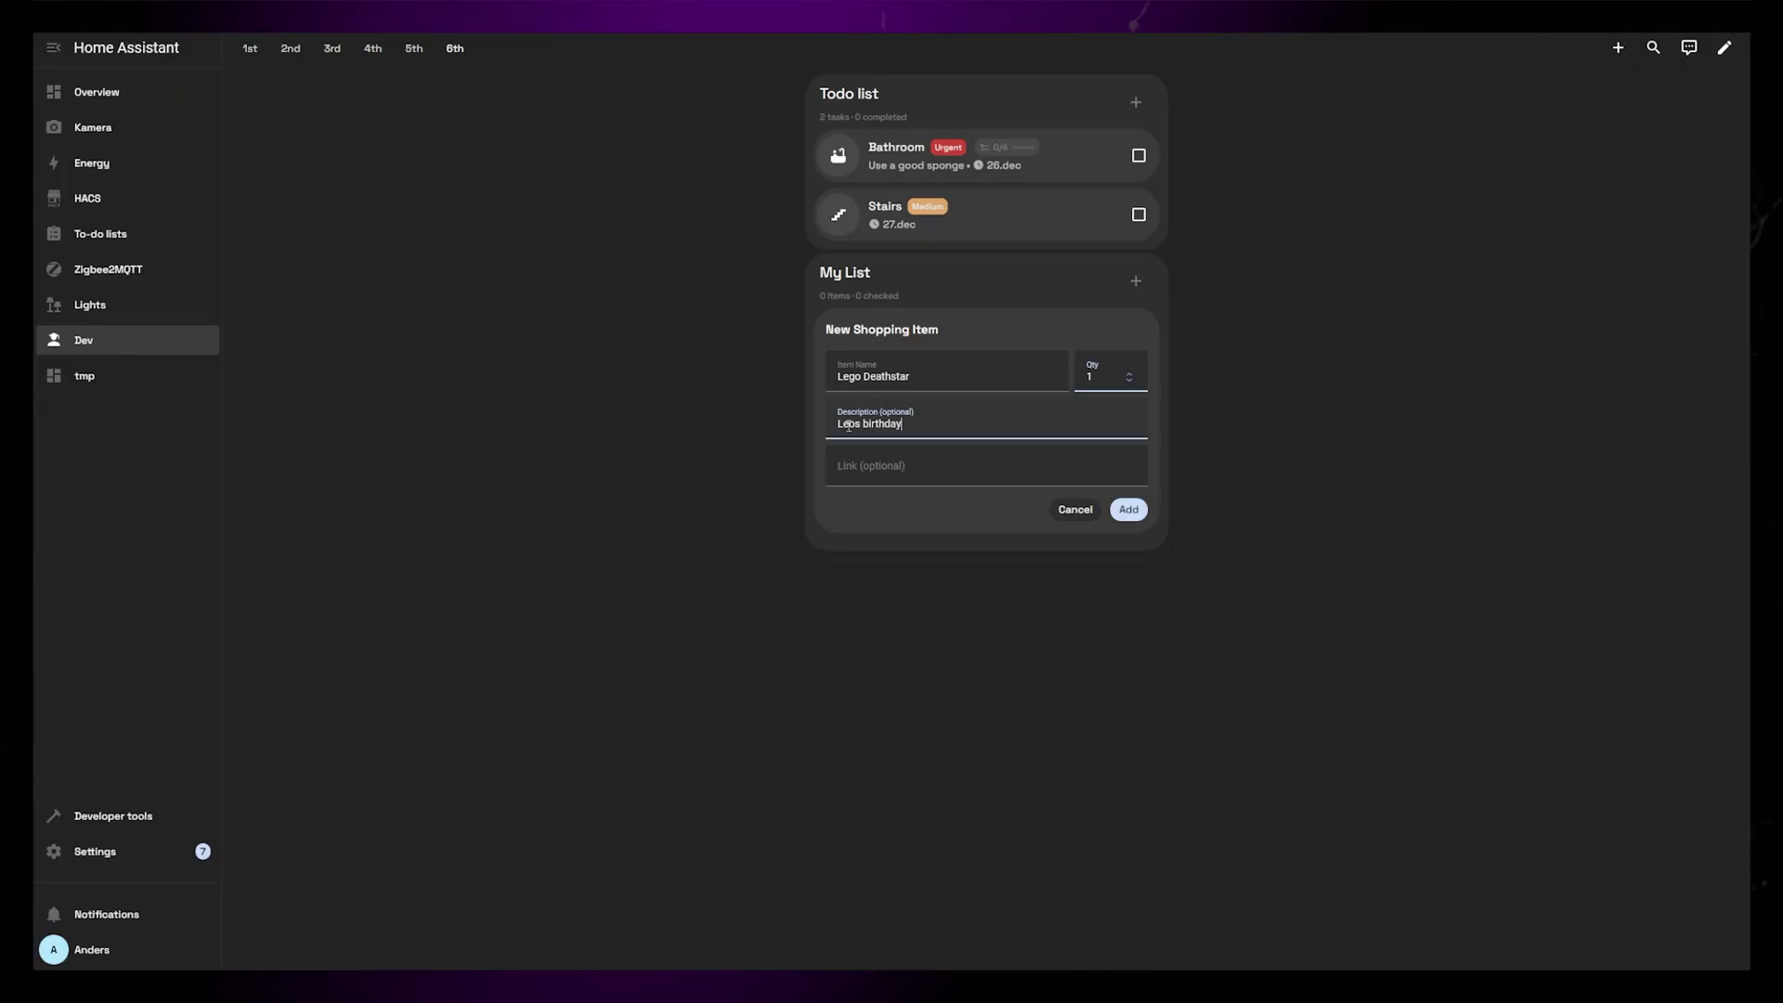
{"action": "left_click", "coordinate": [908, 468]}
{"action": "key", "text": "ctrl+v"}
{"action": "left_click", "coordinate": [1127, 510]}
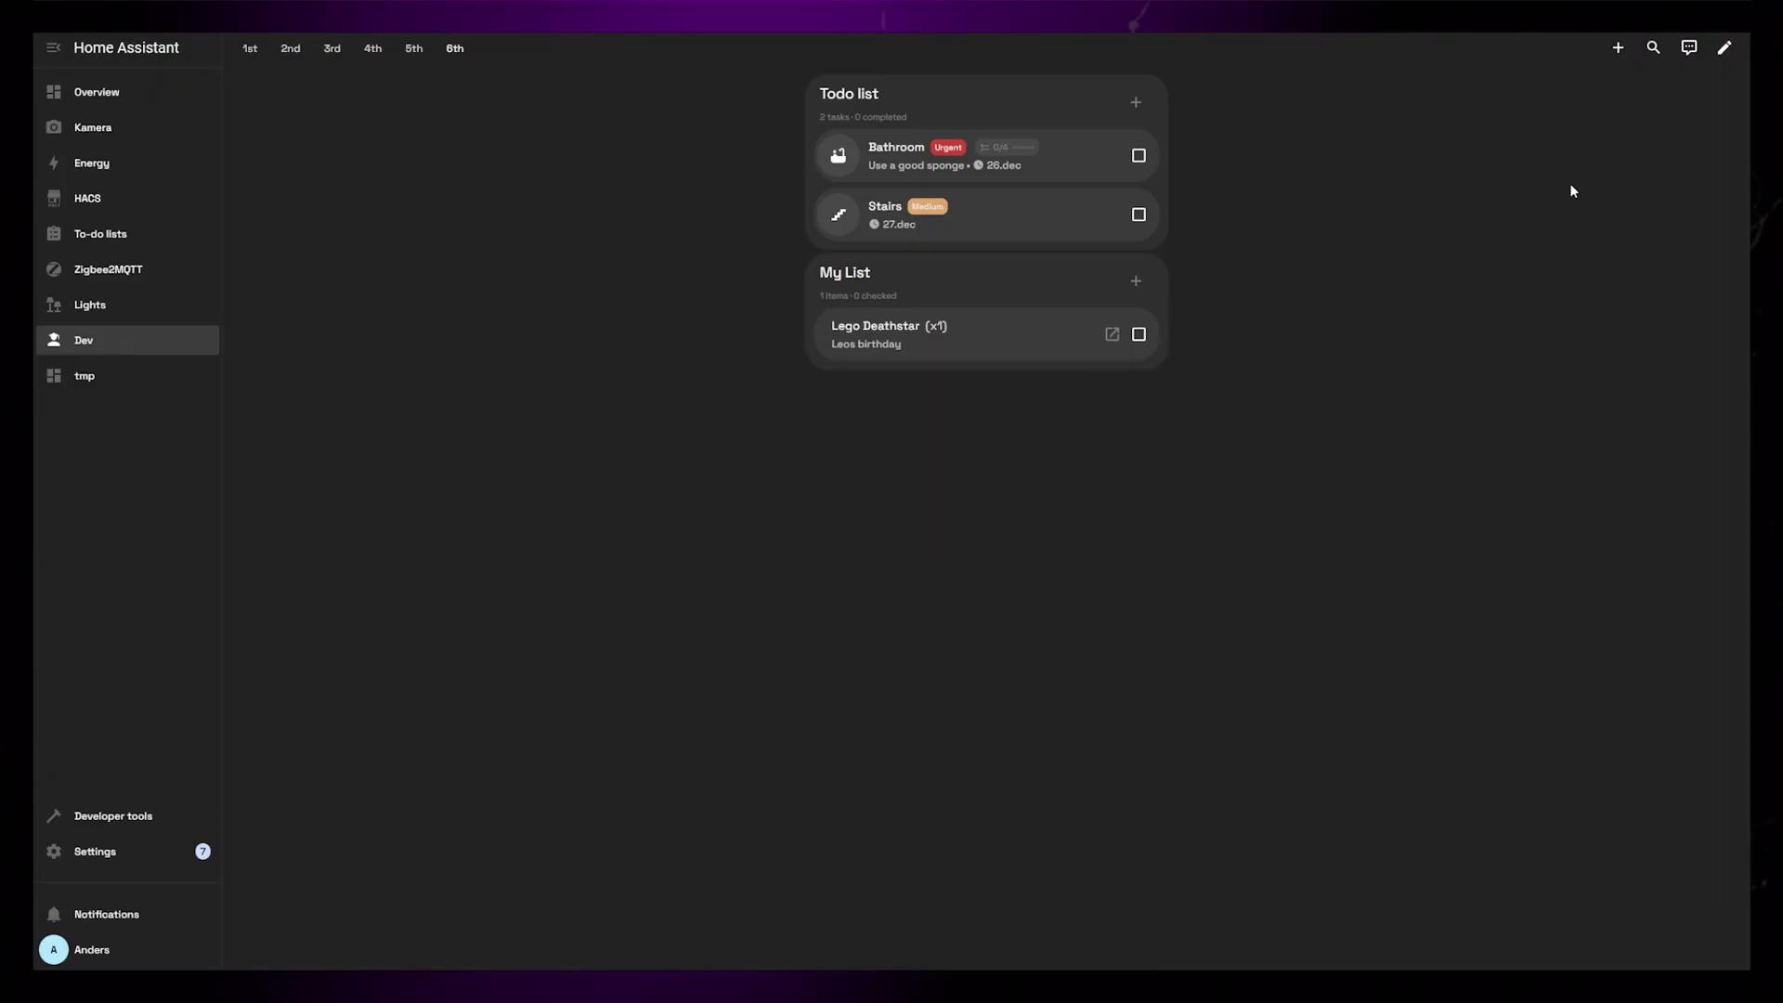
Follow Lego Deathstar's product link, then check it off and uncheck it again
{"action": "left_click", "coordinate": [1114, 336]}
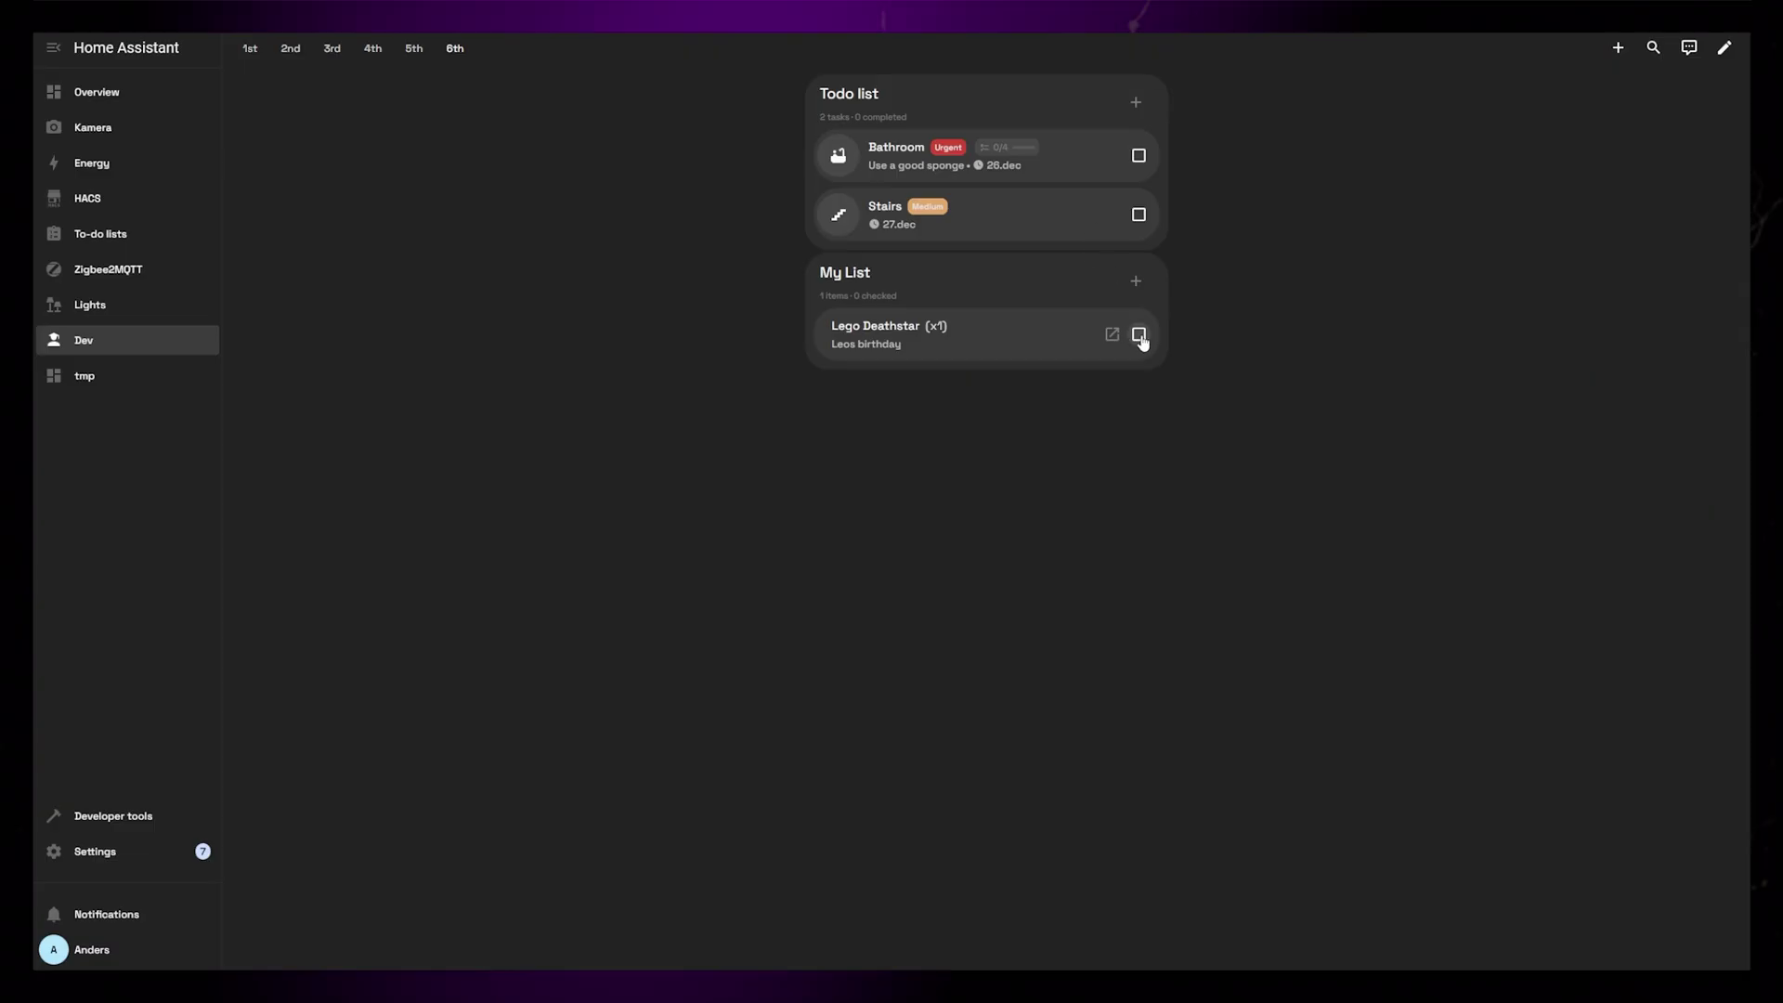
{"action": "left_click", "coordinate": [1138, 336]}
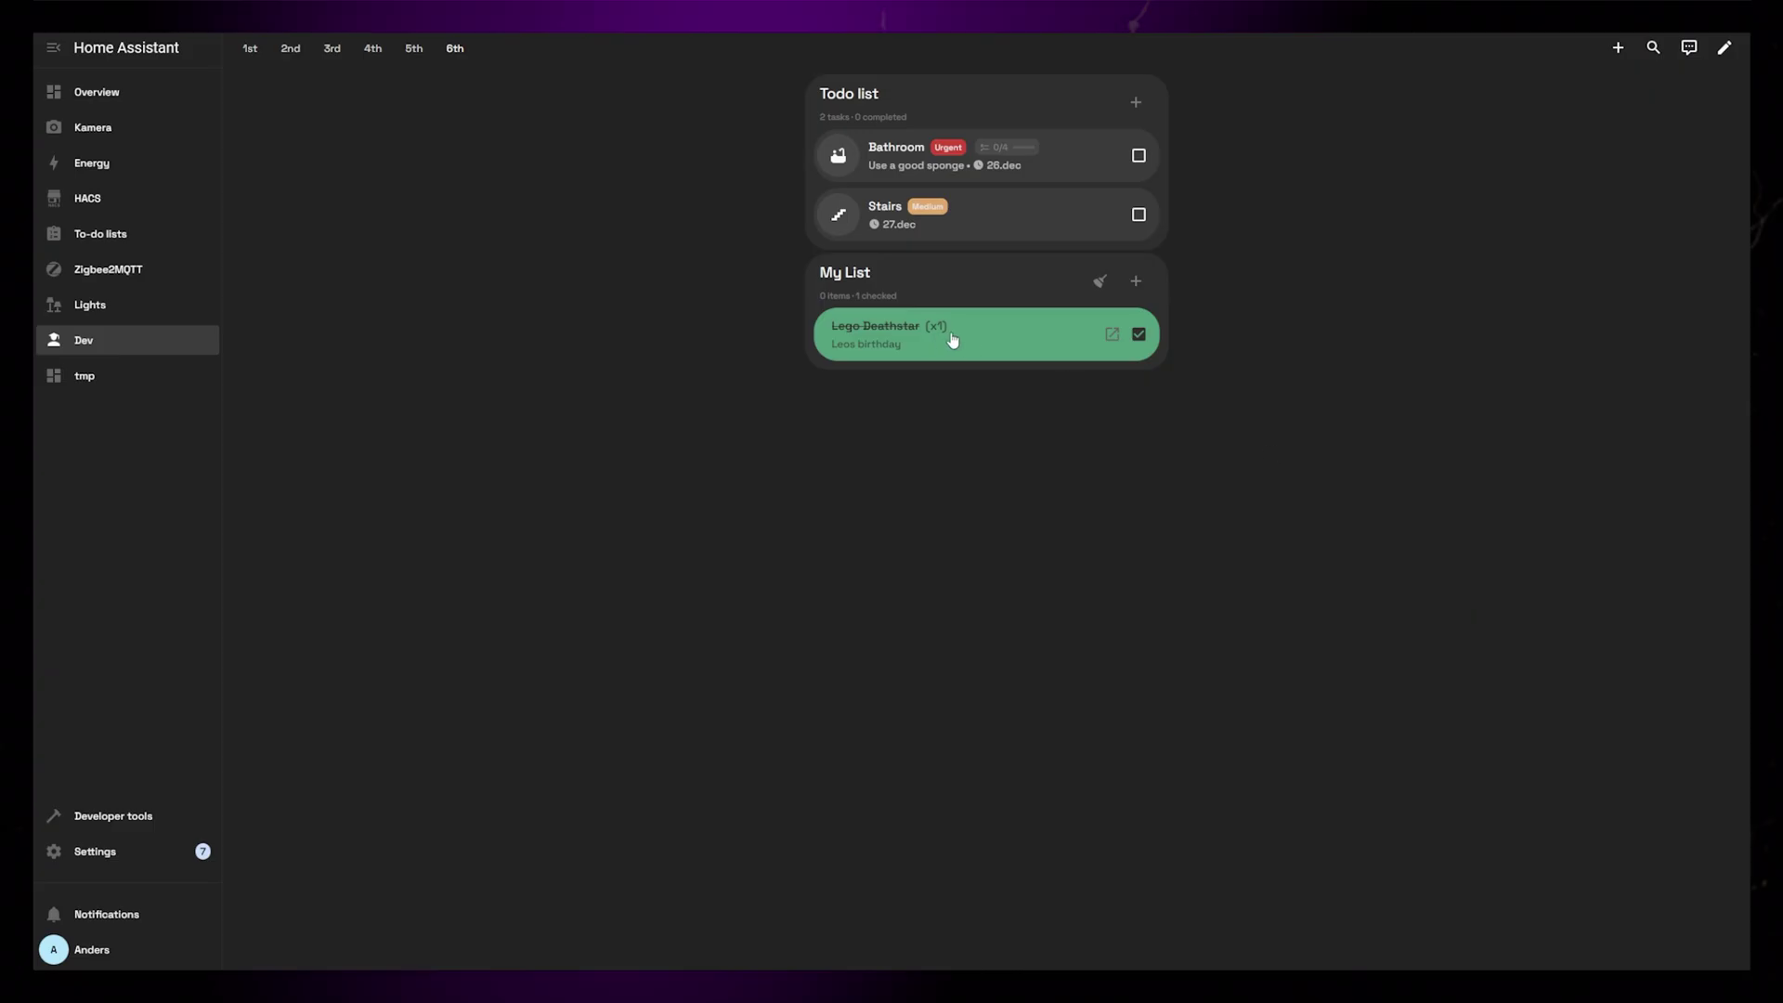
{"action": "left_click", "coordinate": [1140, 336]}
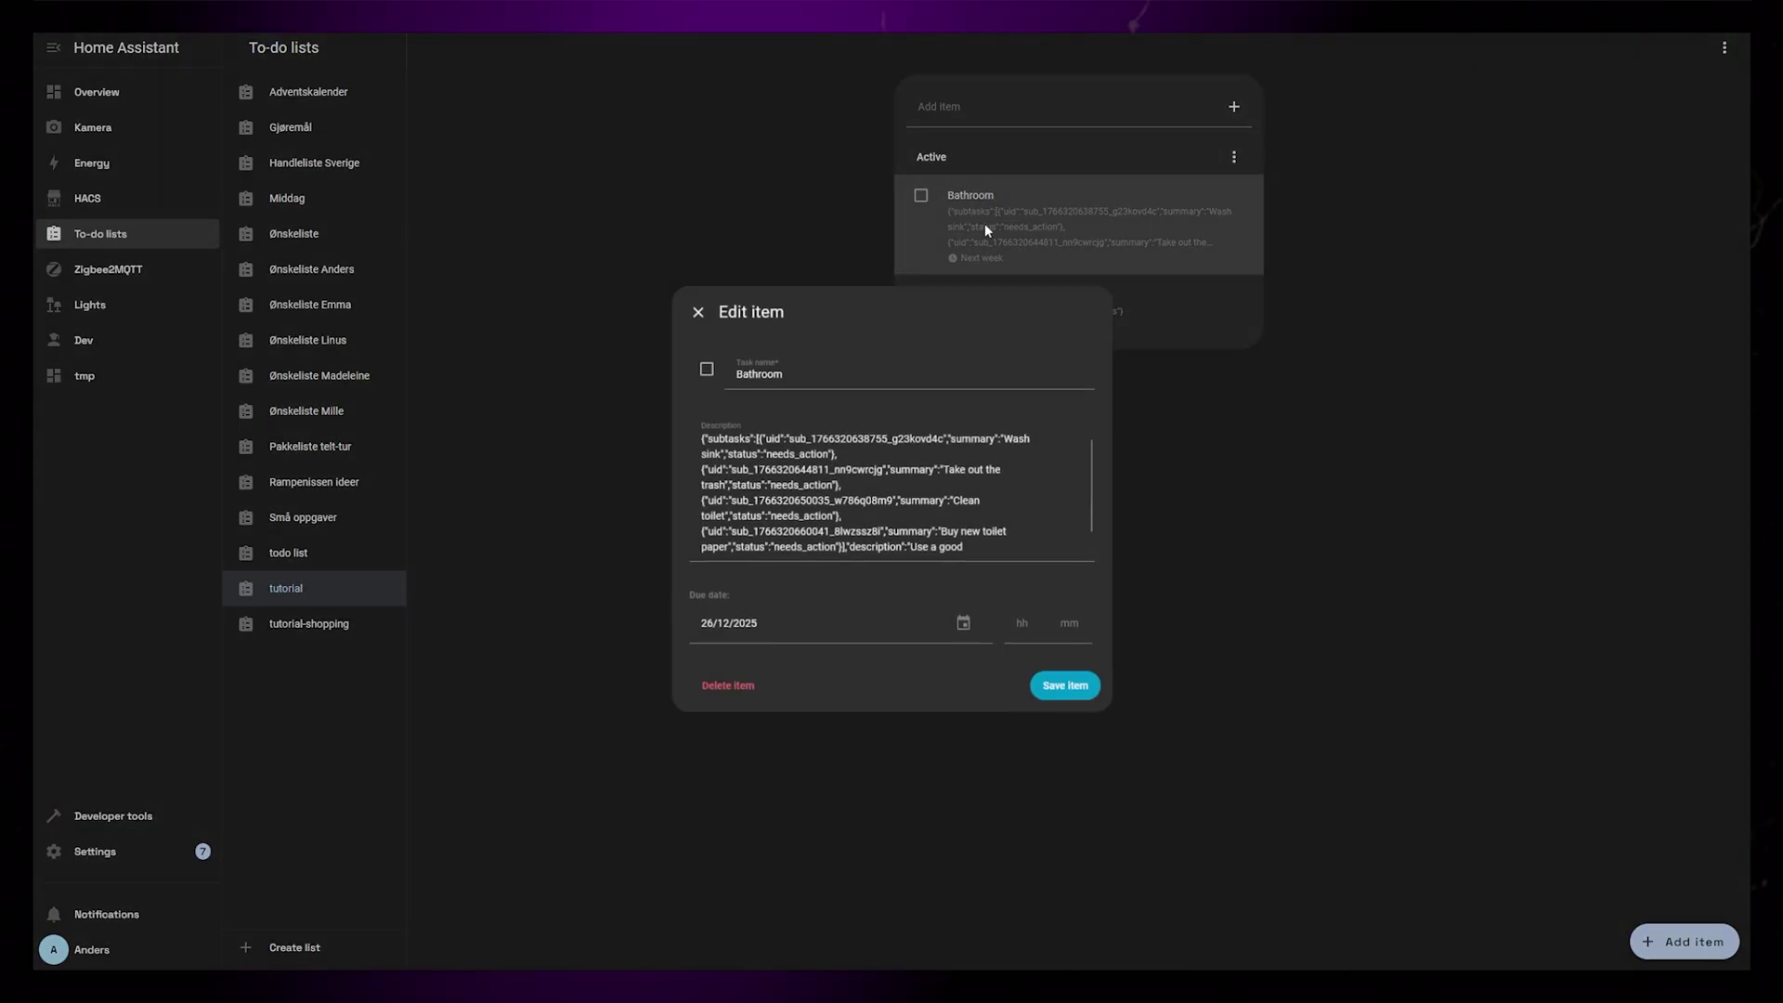
Select and deselect the Bathroom item's description text while scrolling through its edit dialog
{"action": "left_click_drag", "start_coordinate": [702, 436], "coordinate": [794, 501]}
{"action": "scroll", "coordinate": [994, 530], "scroll_direction": "down", "scroll_amount": 1}
{"action": "scroll", "coordinate": [921, 509], "scroll_direction": "up", "scroll_amount": 1}
{"action": "left_click", "coordinate": [919, 507]}
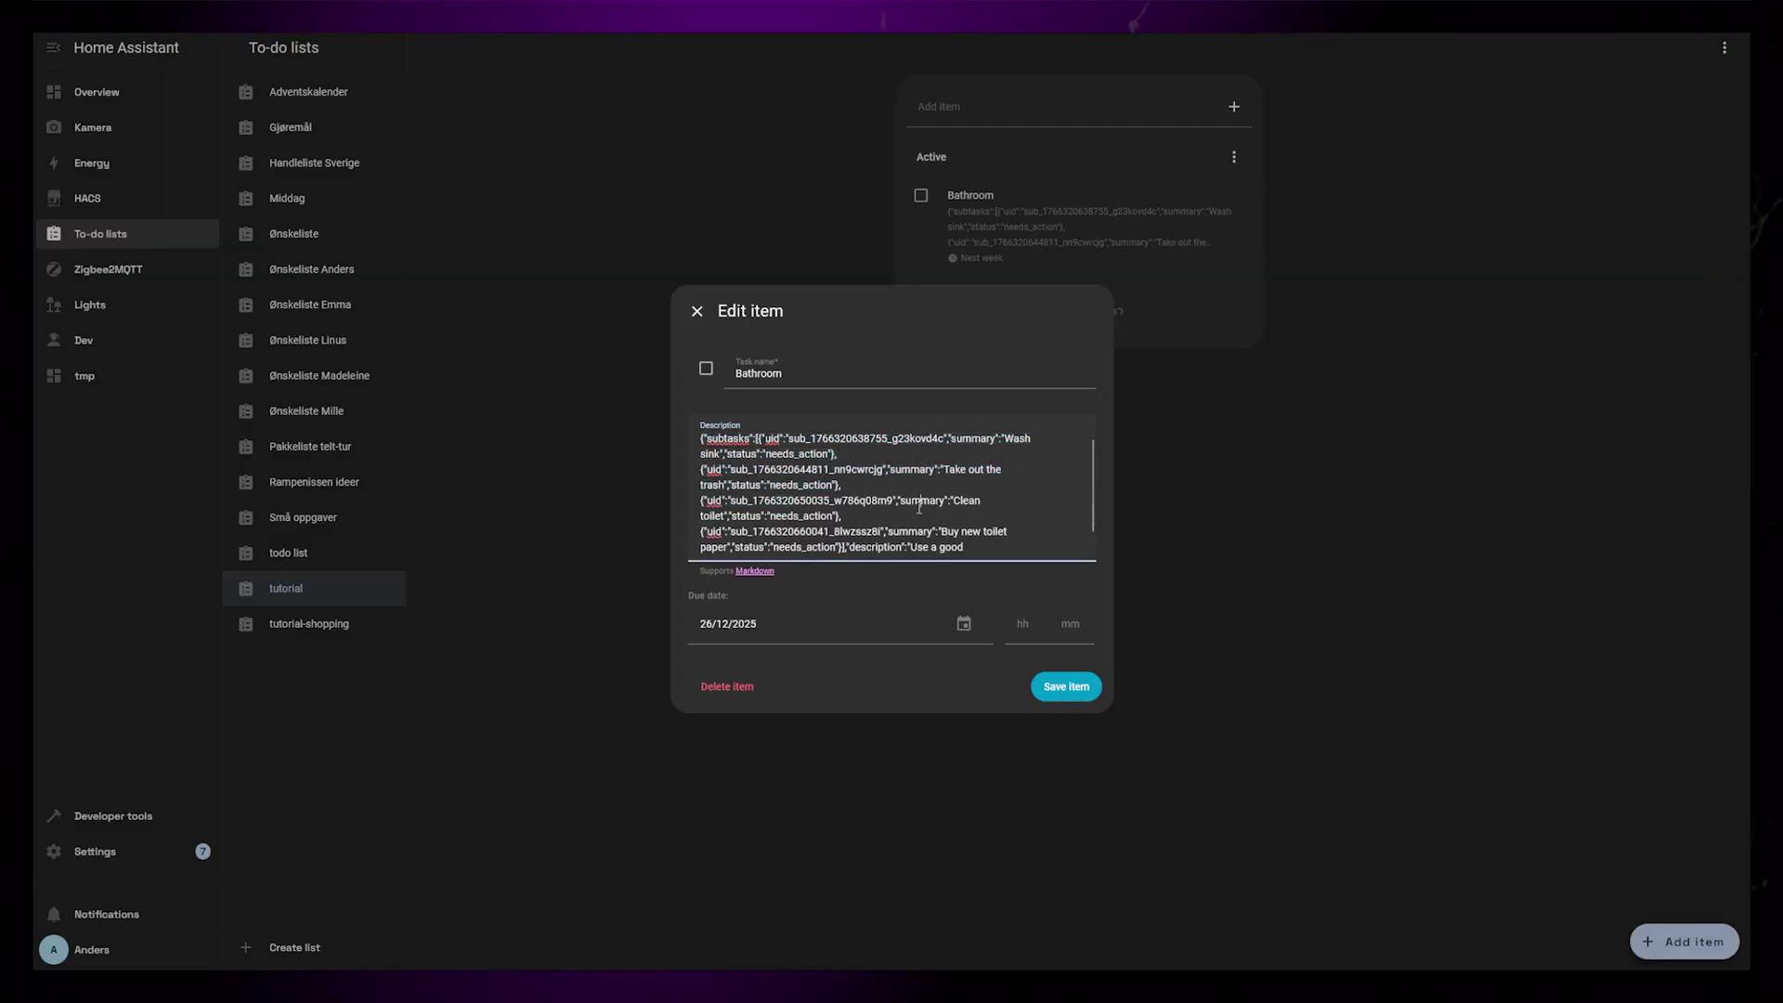
{"action": "scroll", "coordinate": [868, 476], "scroll_direction": "down", "scroll_amount": 1}
{"action": "scroll", "coordinate": [868, 476], "scroll_direction": "up", "scroll_amount": 1}
{"action": "scroll", "coordinate": [867, 478], "scroll_direction": "down", "scroll_amount": 1}
{"action": "scroll", "coordinate": [867, 477], "scroll_direction": "up", "scroll_amount": 1}
{"action": "scroll", "coordinate": [867, 479], "scroll_direction": "down", "scroll_amount": 1}
{"action": "scroll", "coordinate": [867, 479], "scroll_direction": "up", "scroll_amount": 1}
{"action": "left_click", "coordinate": [1312, 453]}
Close the Bathroom editor and open Lego Deathstar in the tutorial-shopping list
{"action": "left_click", "coordinate": [698, 309]}
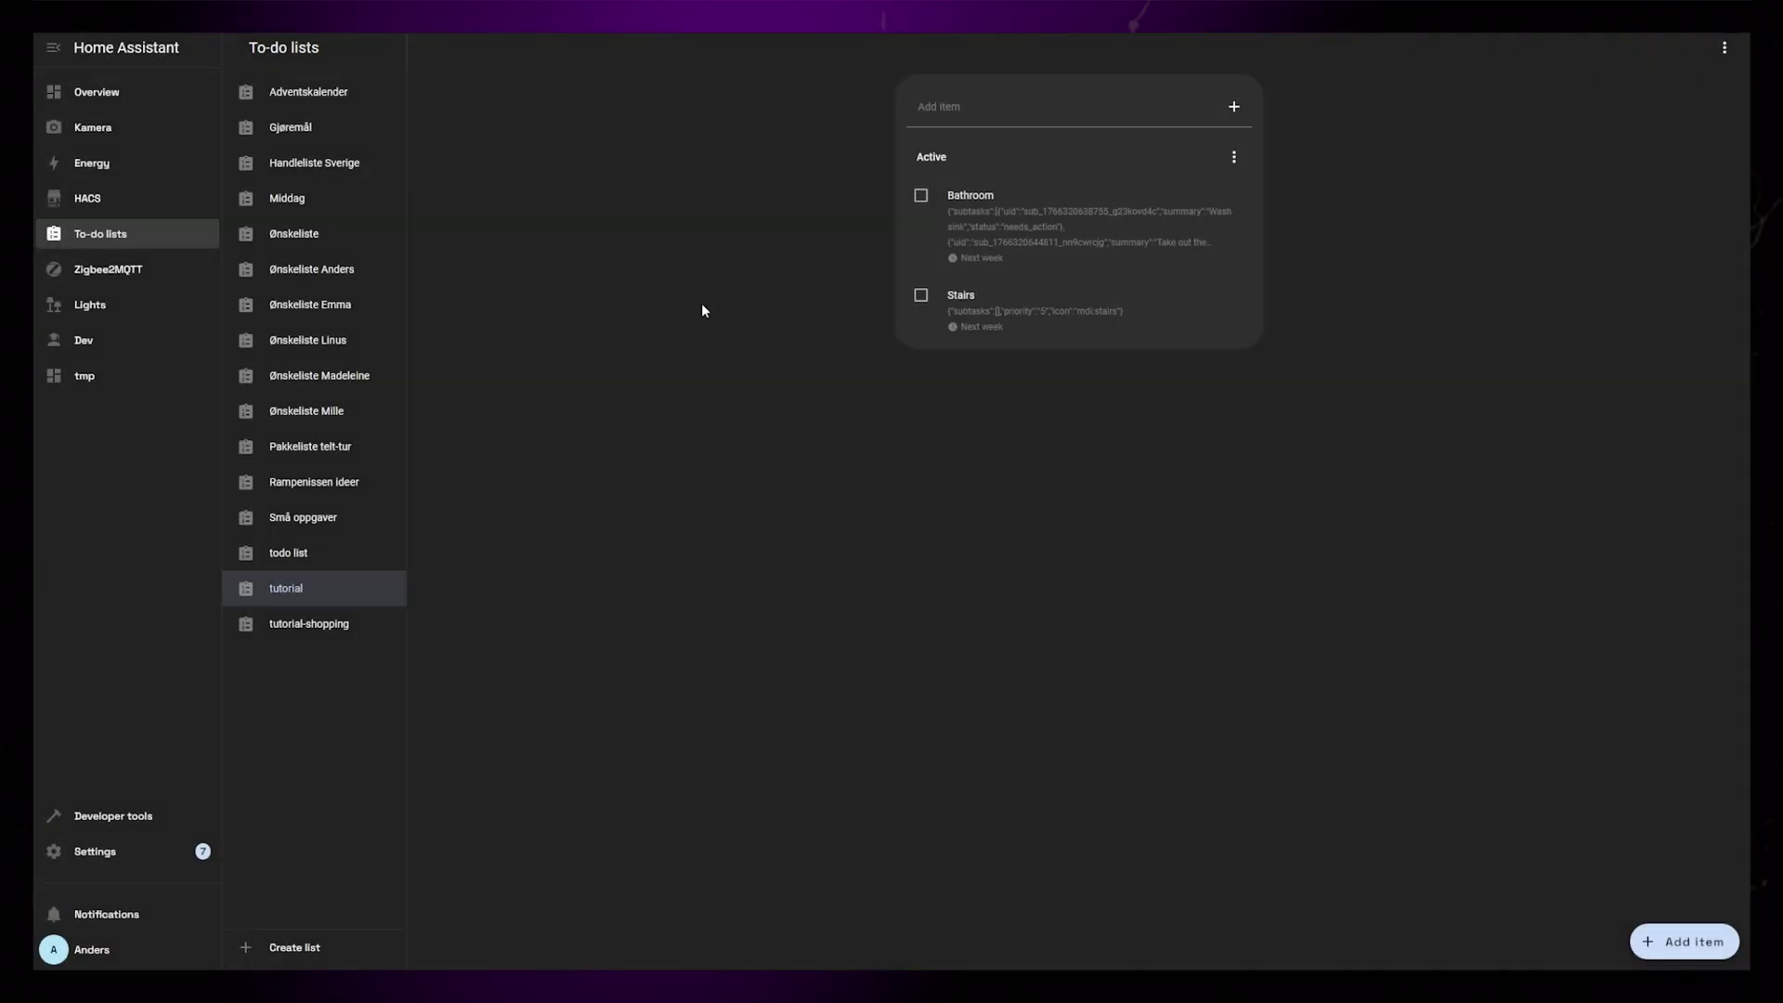
{"action": "left_click", "coordinate": [329, 638]}
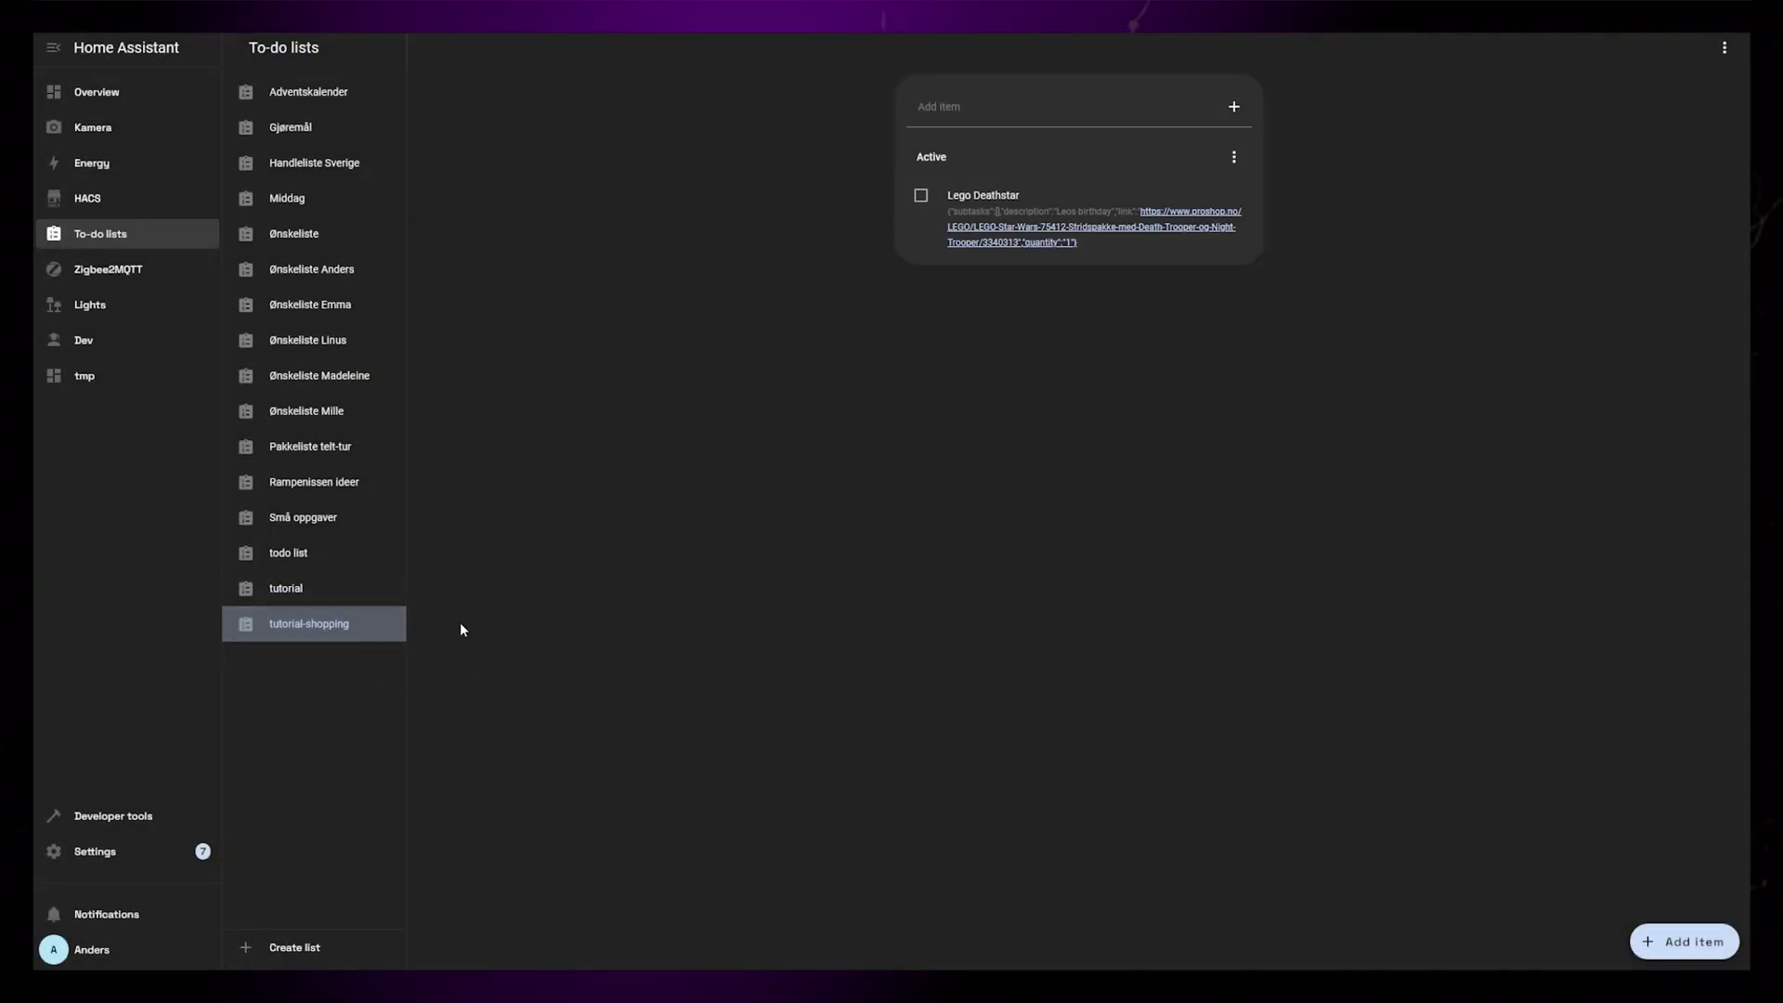
{"action": "left_click", "coordinate": [1084, 203]}
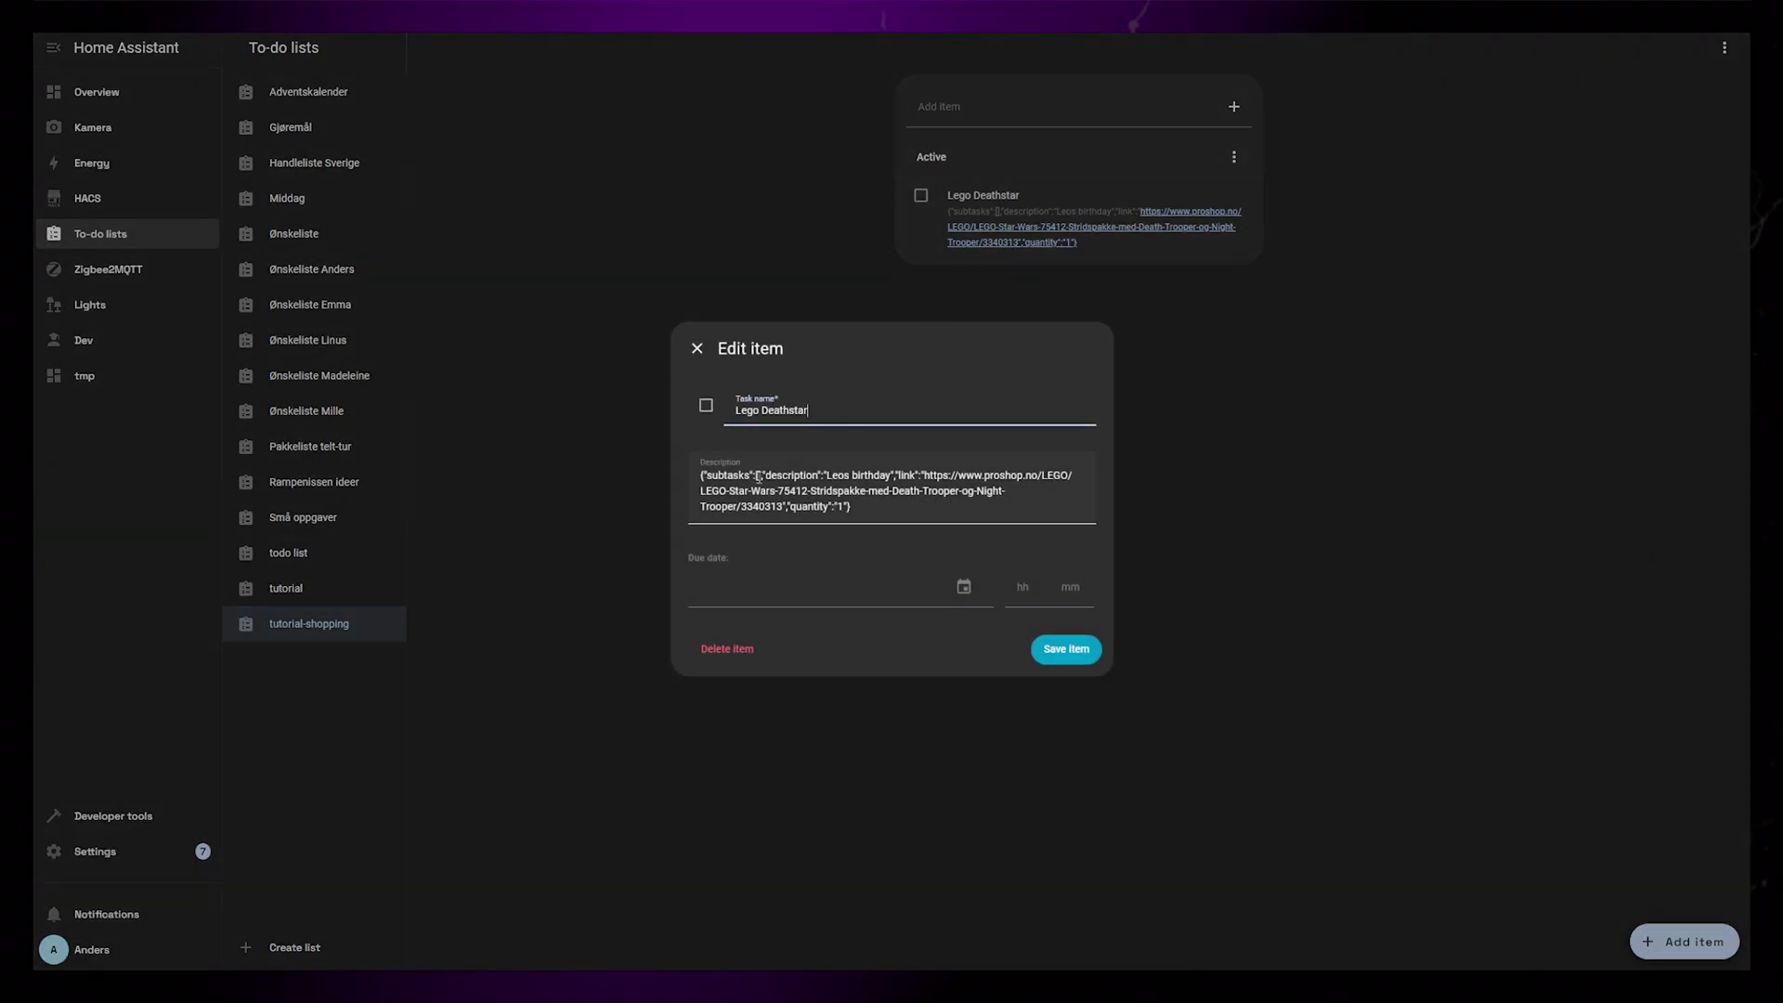